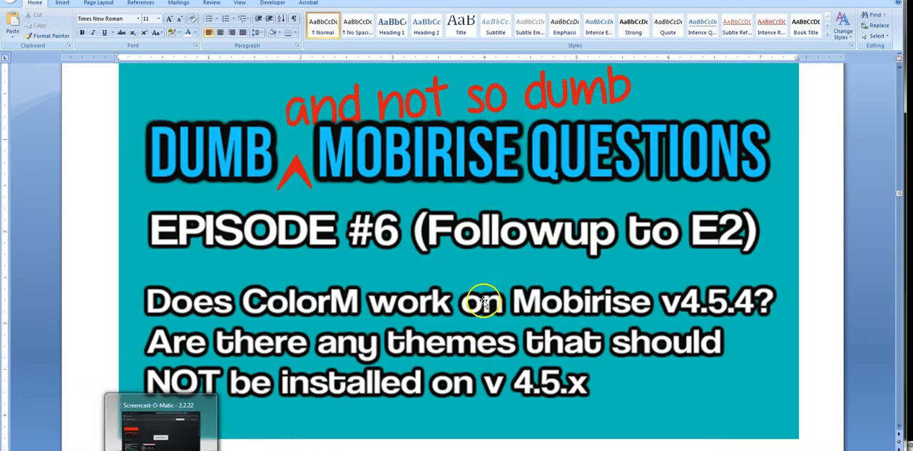
Step: Read through the Episode #6 notes on ColorM compatibility and the folder protocol
scroll(483, 302, "down", 6)
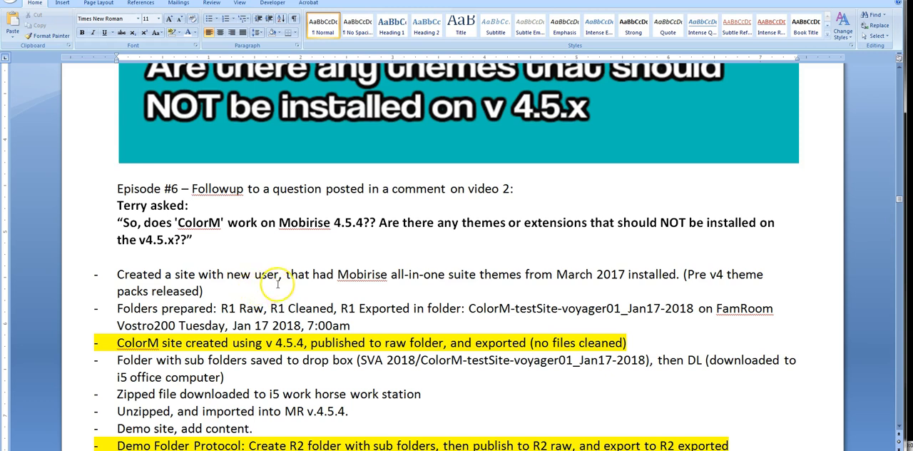
scroll(280, 282, "down", 1)
scroll(279, 283, "down", 1)
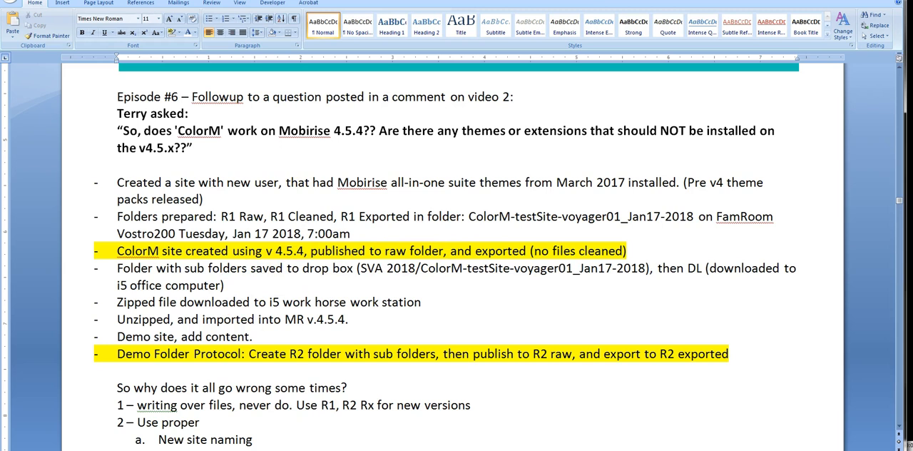
Step: In the USB disk's "! FR-DL-to-i5_ColorM-test_Jan17-2018" folder, extract the ColorM-testSite-voyager01_Jan17-2018 zip to the suggested destination
left_click_drag(0, 75, 329, 59)
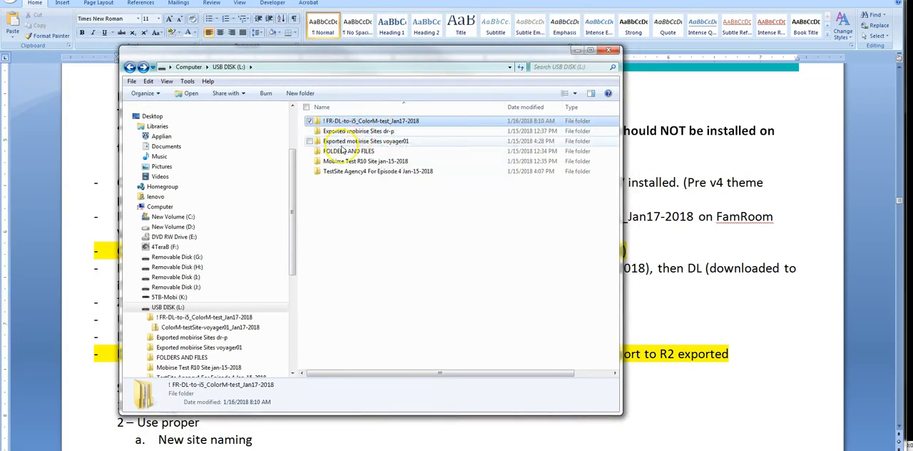
left_click(328, 122)
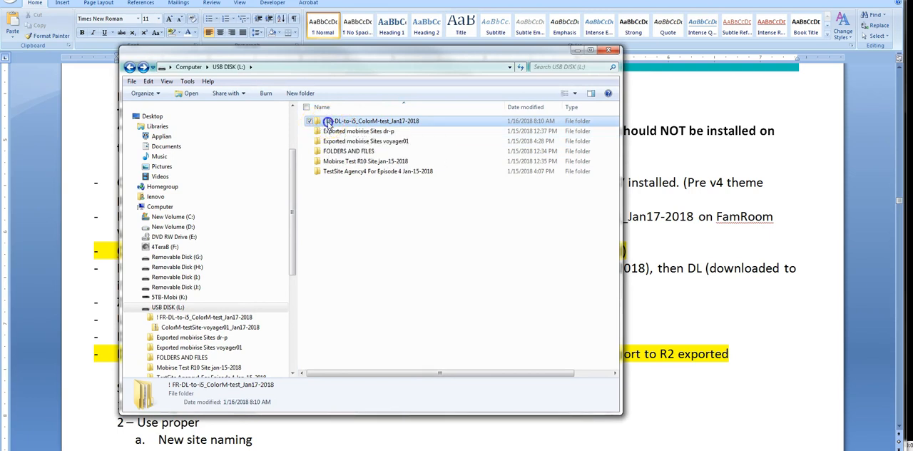
double_click(328, 122)
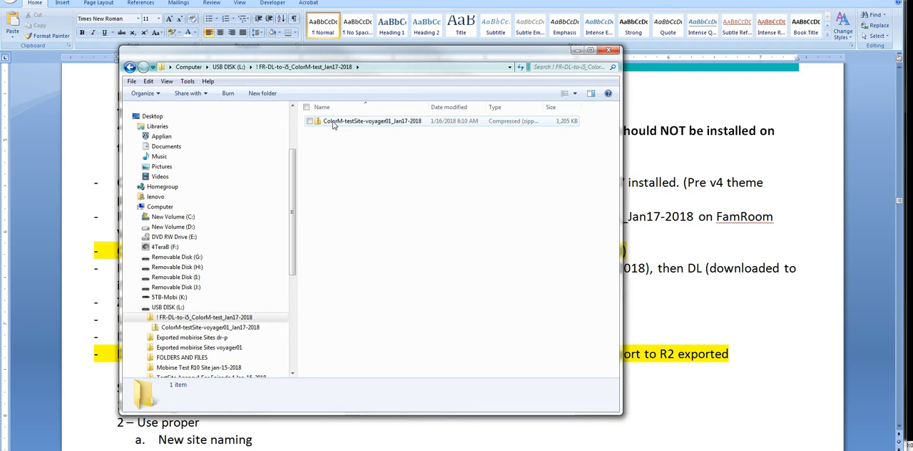
left_click(333, 123)
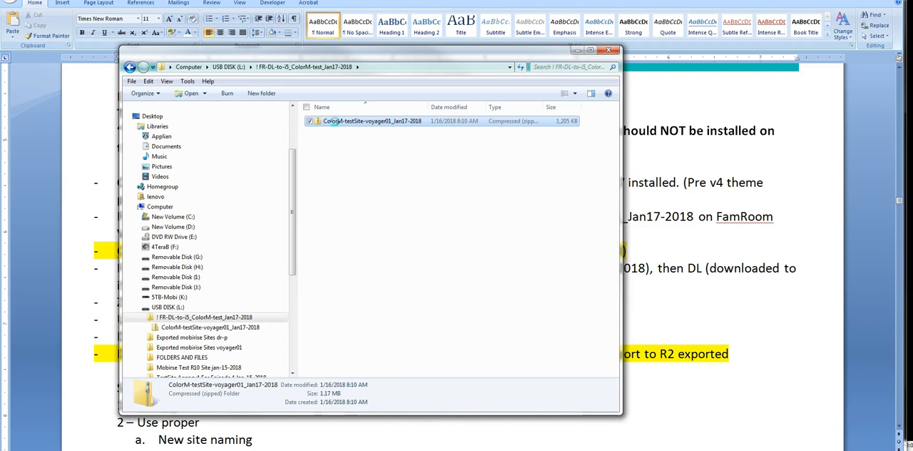
right_click(333, 122)
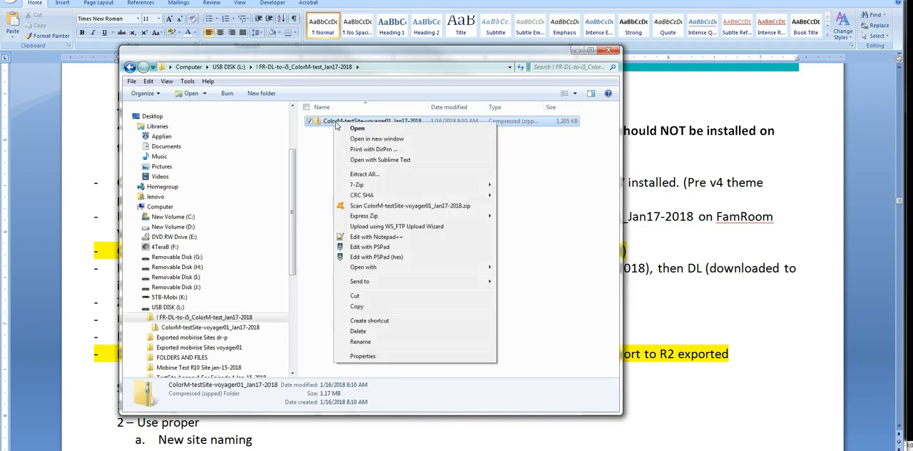
left_click(362, 175)
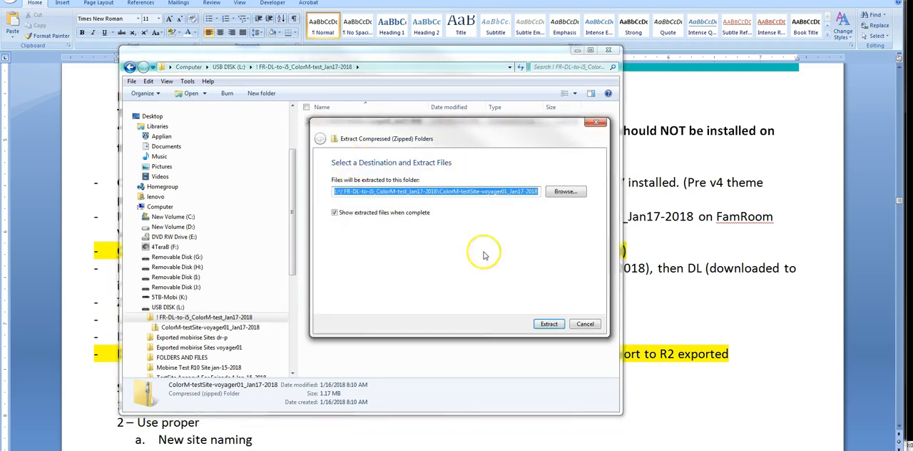
left_click(551, 326)
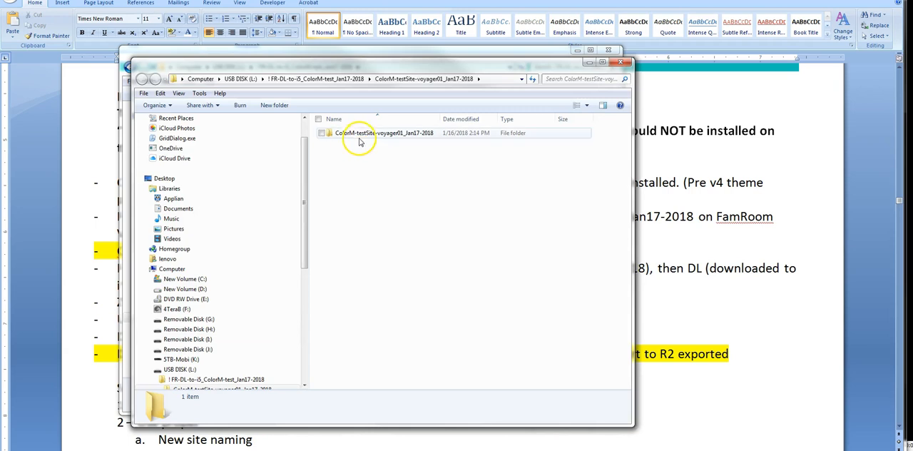
Step: Inside the extracted ColorM-testSite-voyager01_Jan17-2018 folder, rename the exported subfolder as "R1 exported jan-17-2018"
double_click(346, 136)
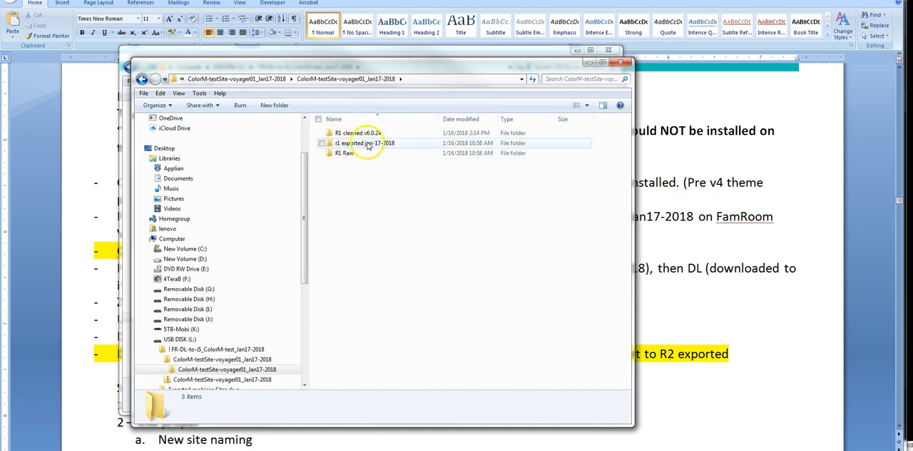
left_click(348, 145)
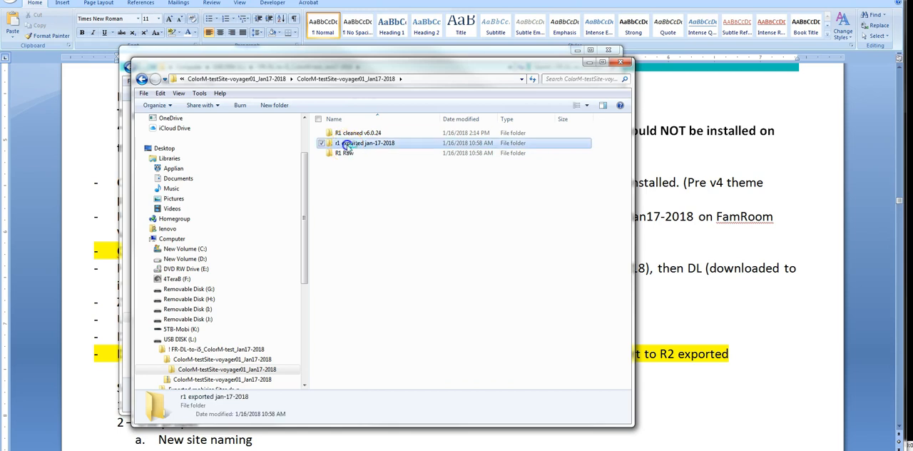
left_click(341, 143)
left_click(338, 144)
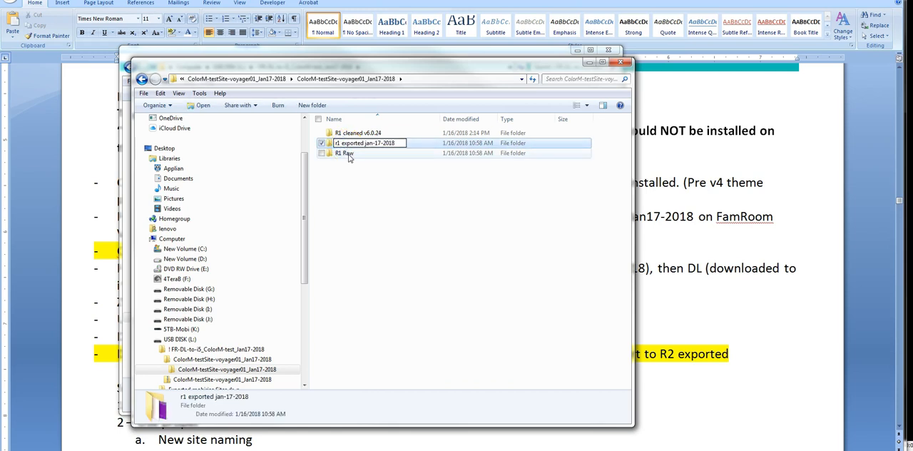
key("BackSpace")
type("R")
left_click(355, 179)
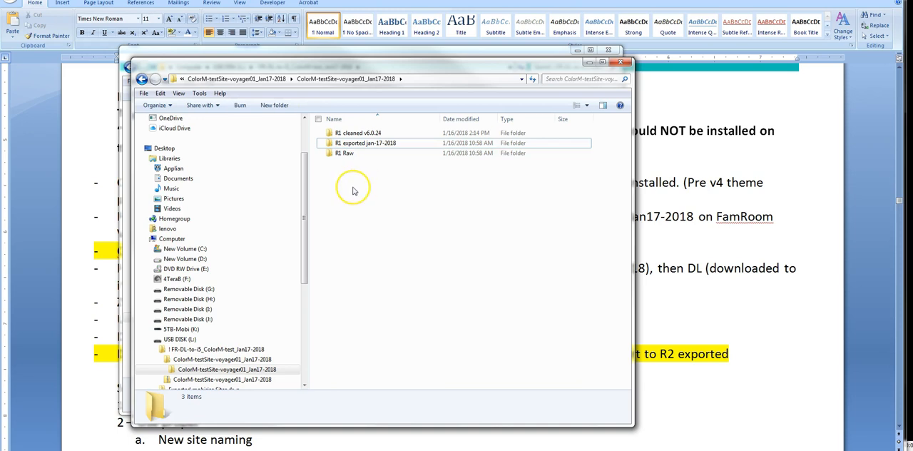
left_click(356, 185)
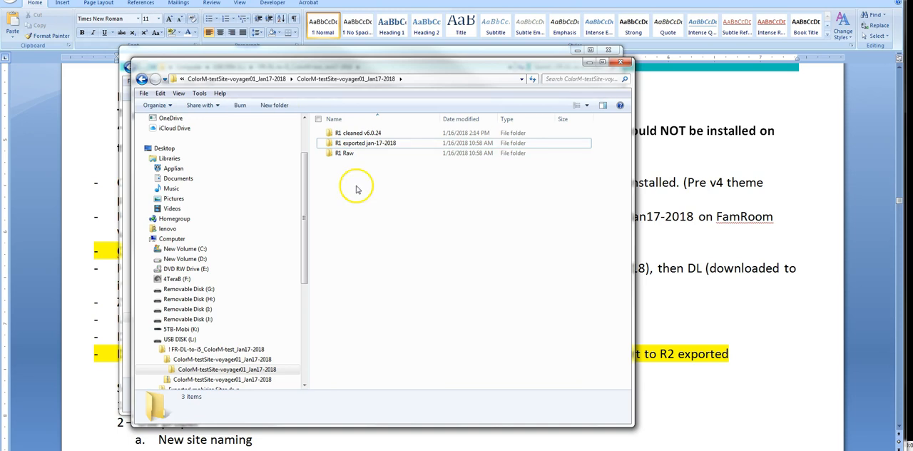
left_click(358, 190)
left_click(351, 191)
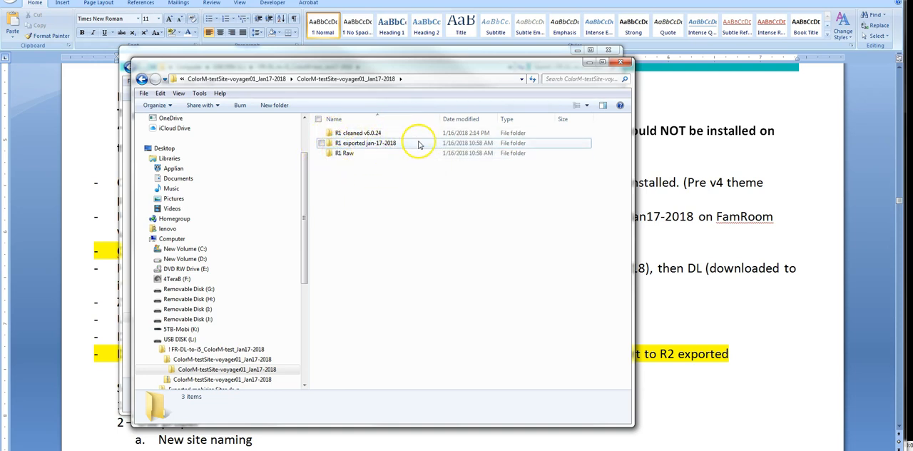
Step: Rename the raw site folder as "R1 Raw v4"
left_click(352, 155)
left_click(352, 155)
type("v4")
left_click(369, 179)
left_click(342, 168)
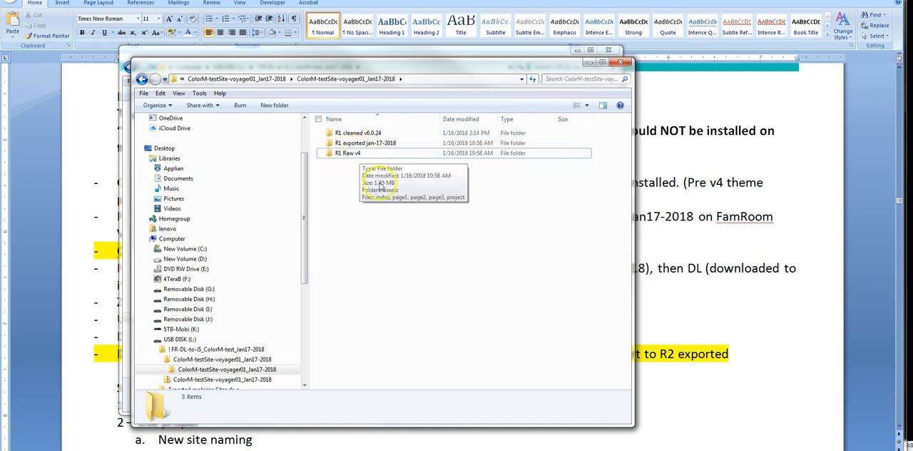
Step: Examine the published site files in the R1 Raw v4 folder and return to its parent folder
left_click(346, 157)
double_click(346, 155)
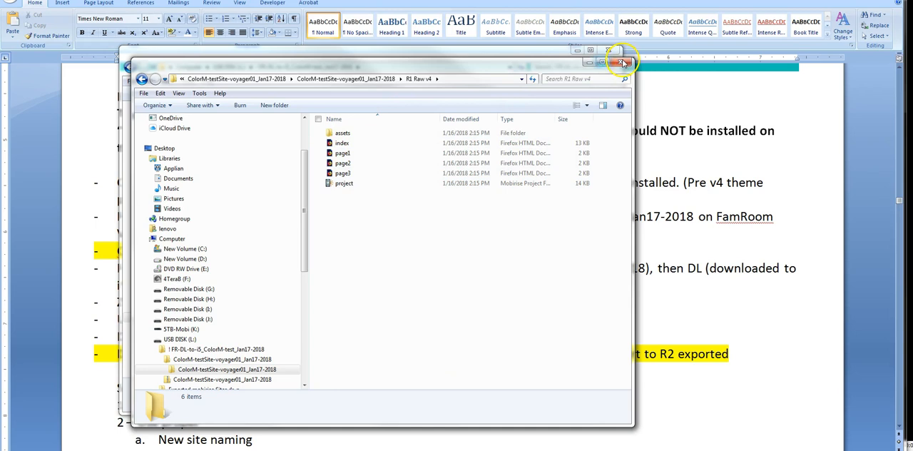
left_click(365, 80)
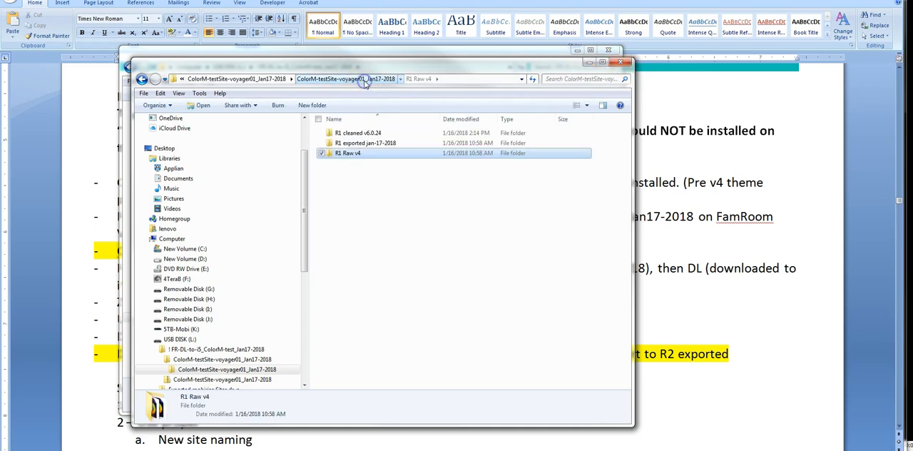
Step: Examine the R1 exported jan-17-2018 folder, including the images within its assets, and go back up to the extraction folder
double_click(353, 142)
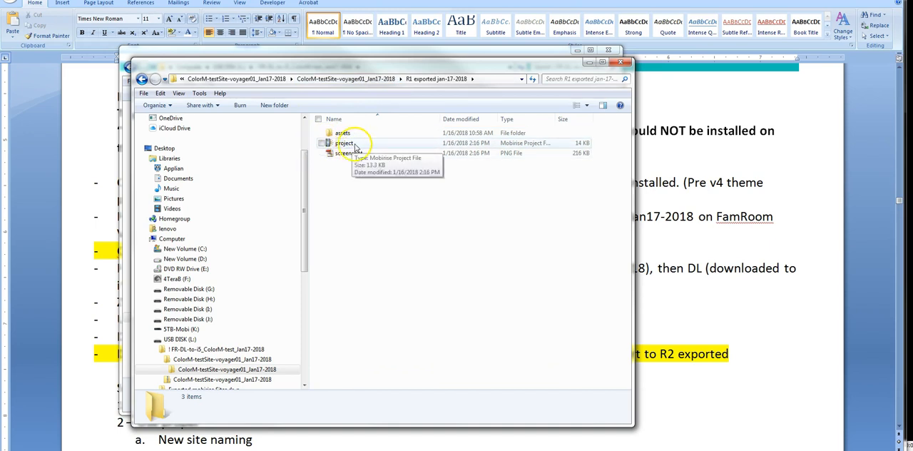
left_click(343, 134)
double_click(344, 134)
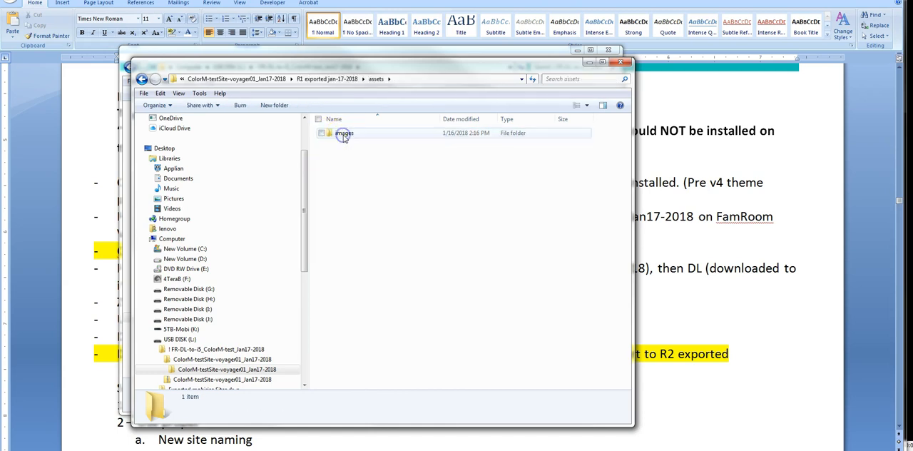
double_click(342, 134)
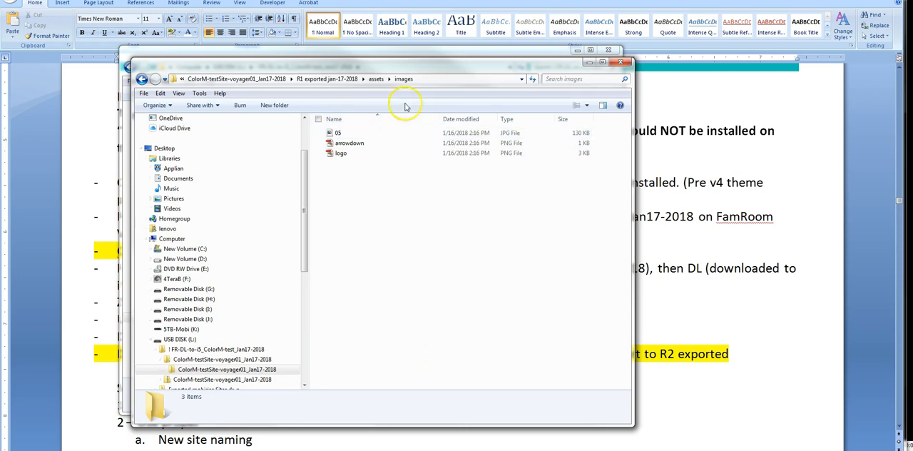
left_click(336, 80)
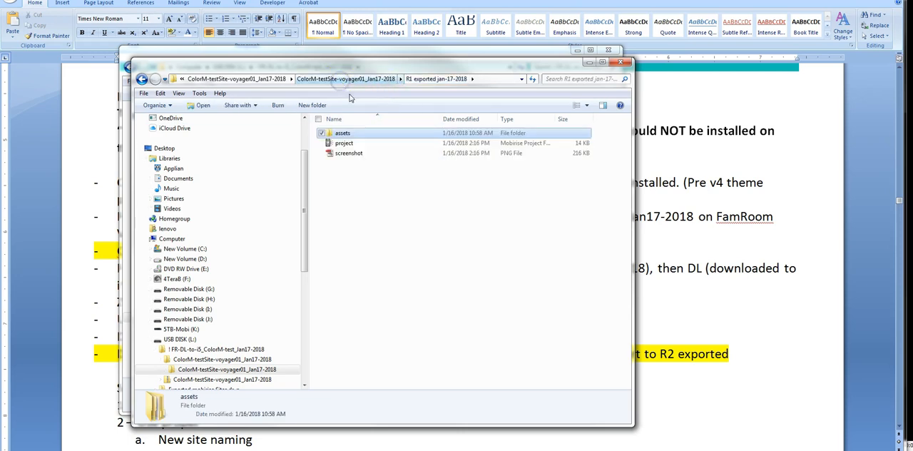
left_click(280, 79)
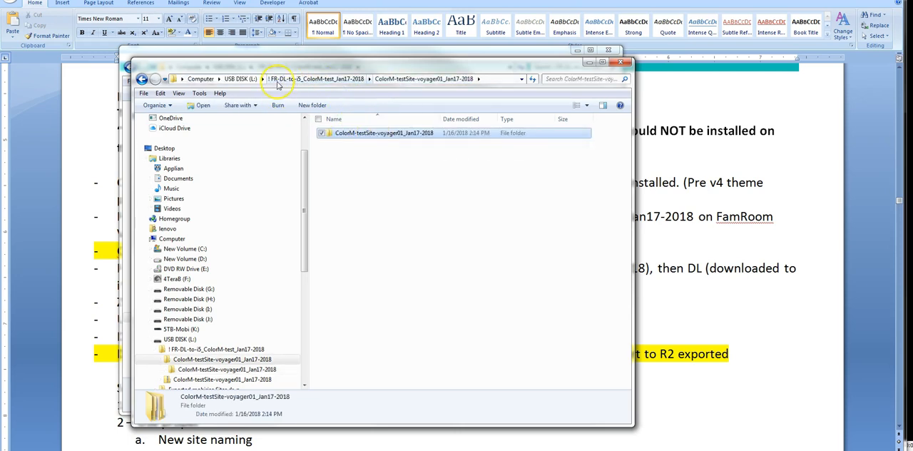
Step: Examine the assets subfolders of R1 Raw v4 and close both folder windows
double_click(386, 133)
double_click(354, 154)
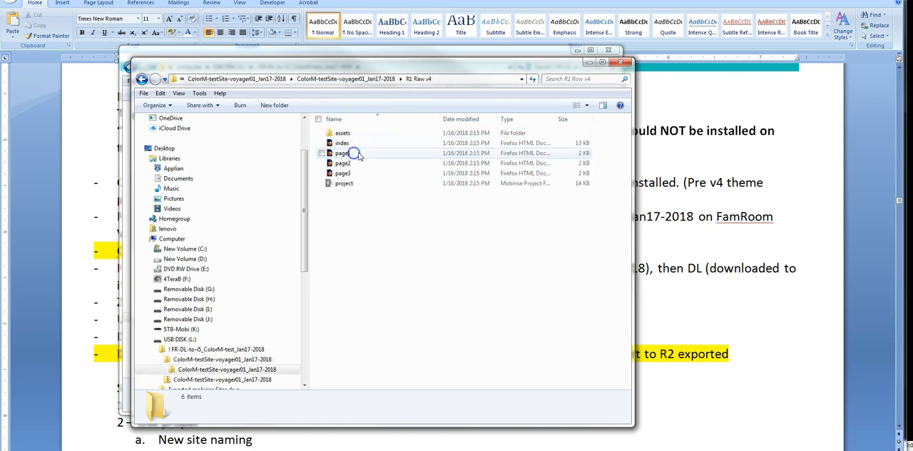
double_click(344, 134)
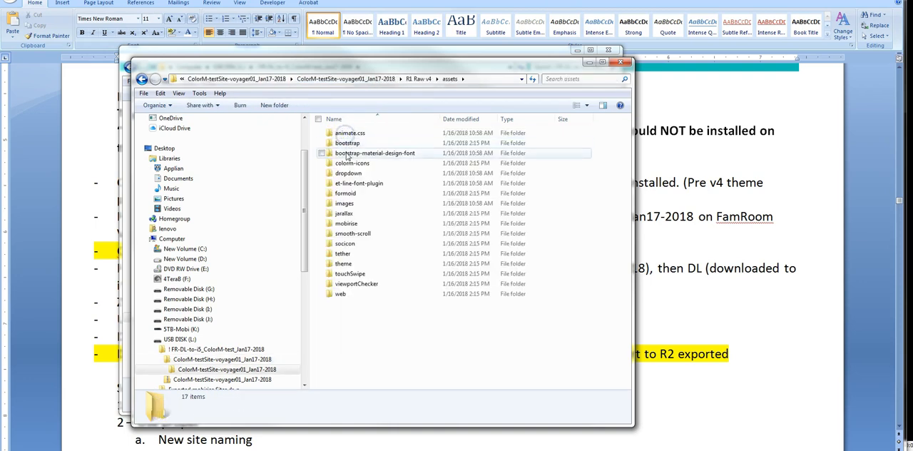
left_click(436, 80)
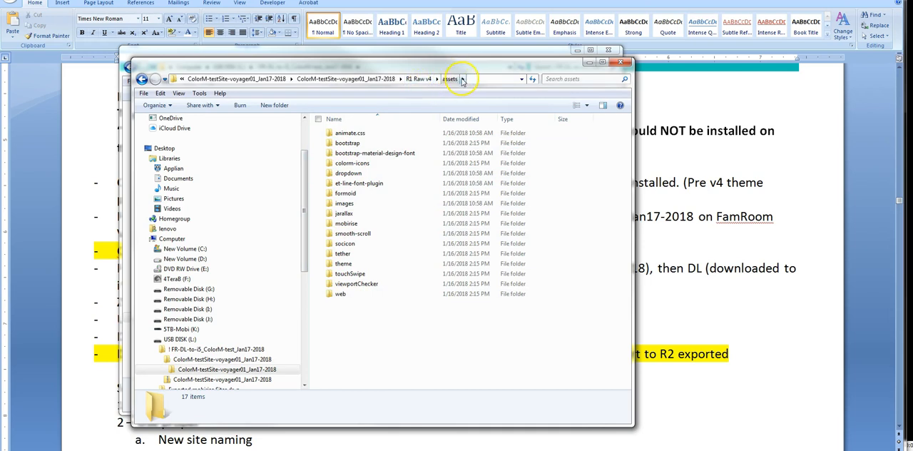
left_click(627, 65)
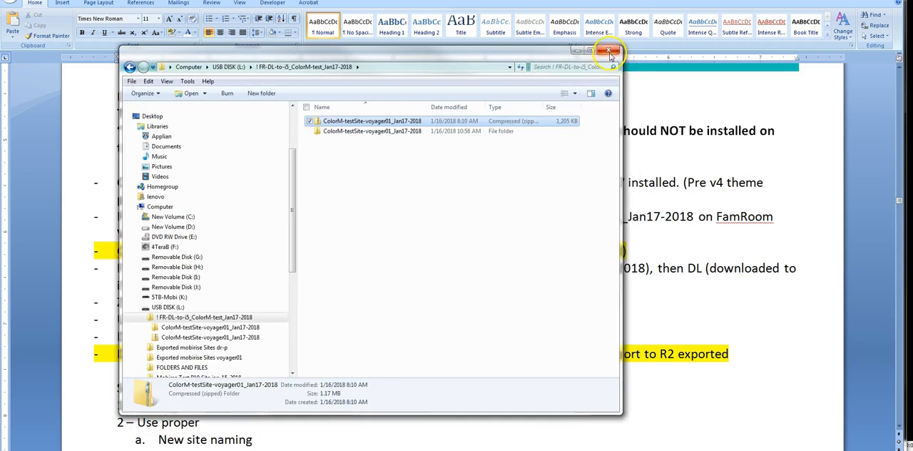
left_click(611, 51)
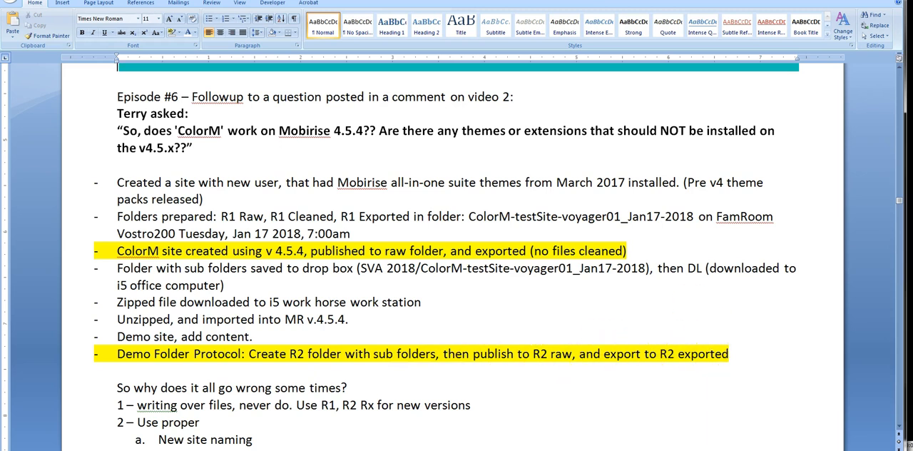
Step: Switch to Mobirise, review which themes and extensions are installed for the account, and return to the main menu
key("alt+Tab")
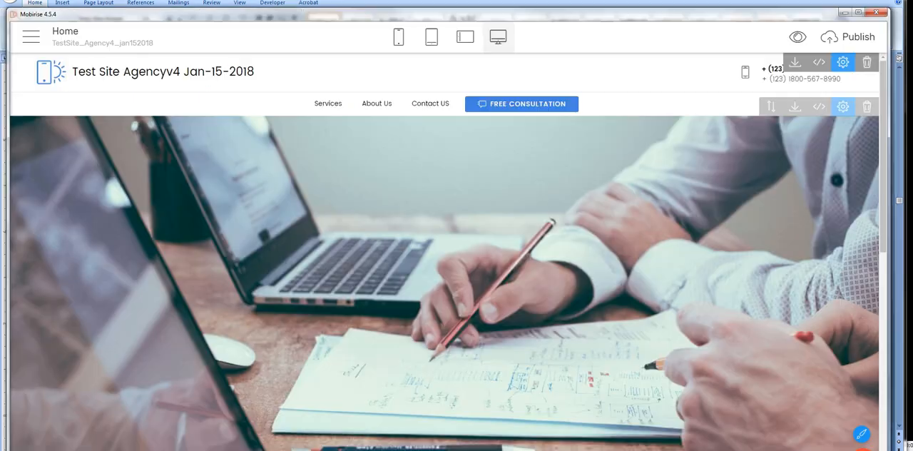
left_click(28, 37)
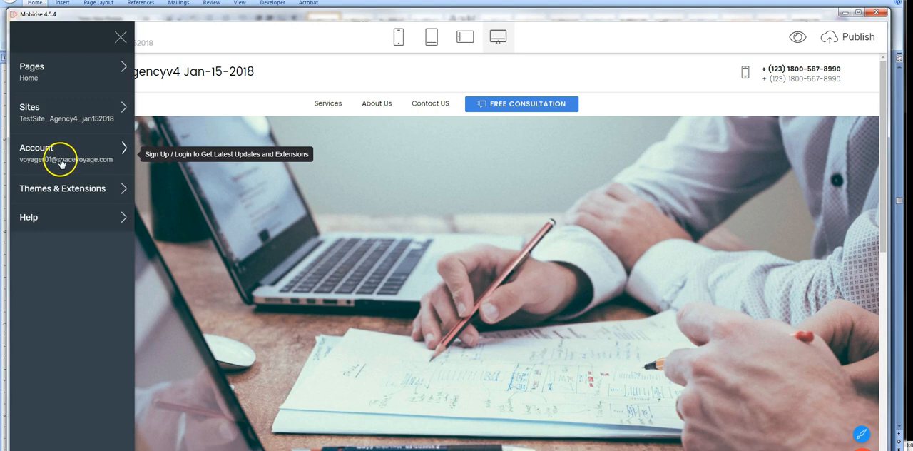
left_click(68, 191)
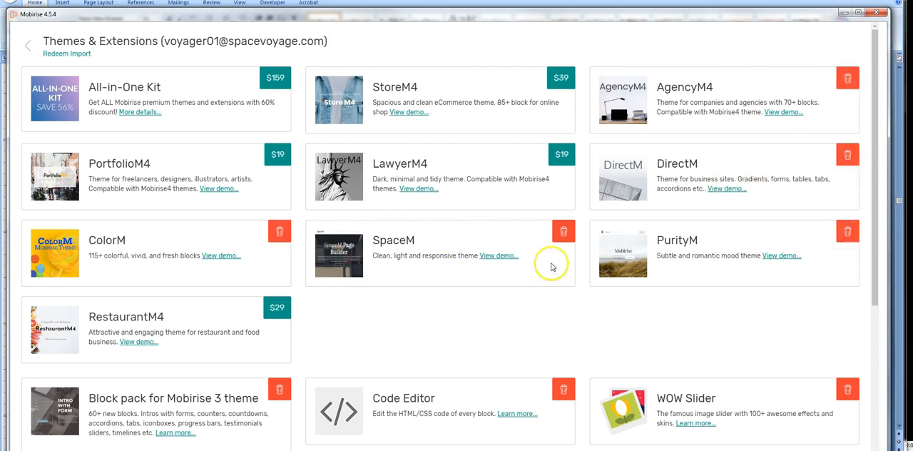
scroll(316, 394, "down", 2)
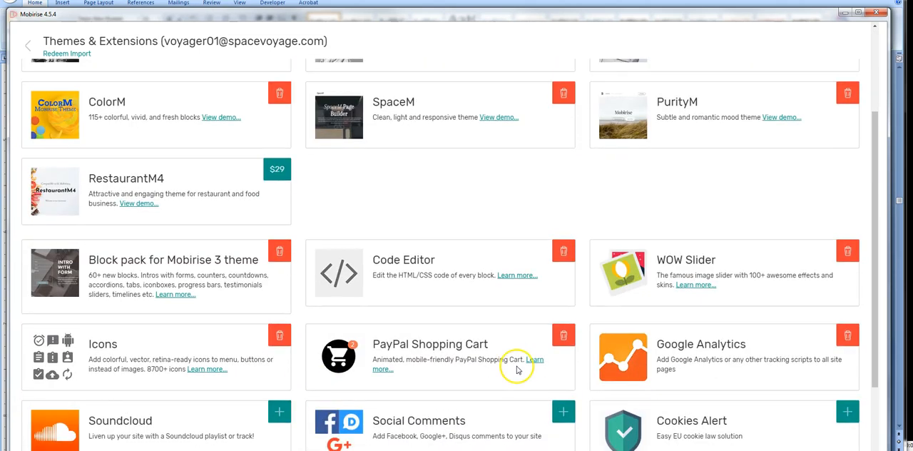
scroll(517, 369, "down", 2)
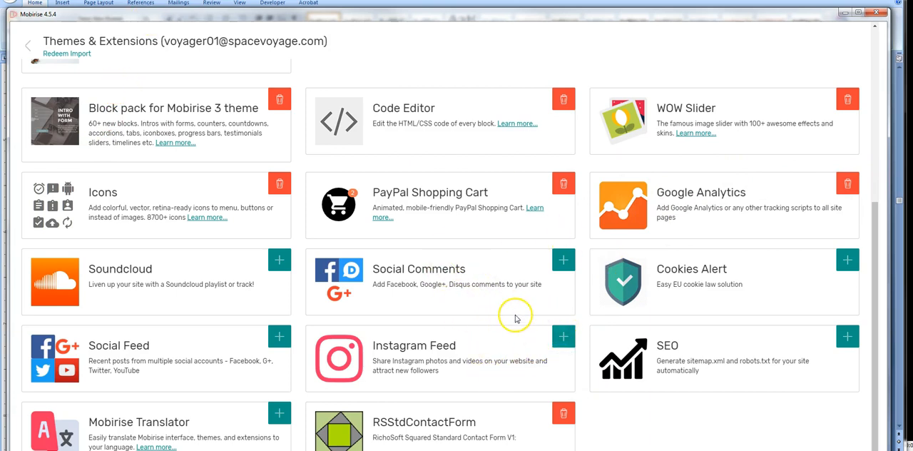
scroll(518, 320, "up", 1)
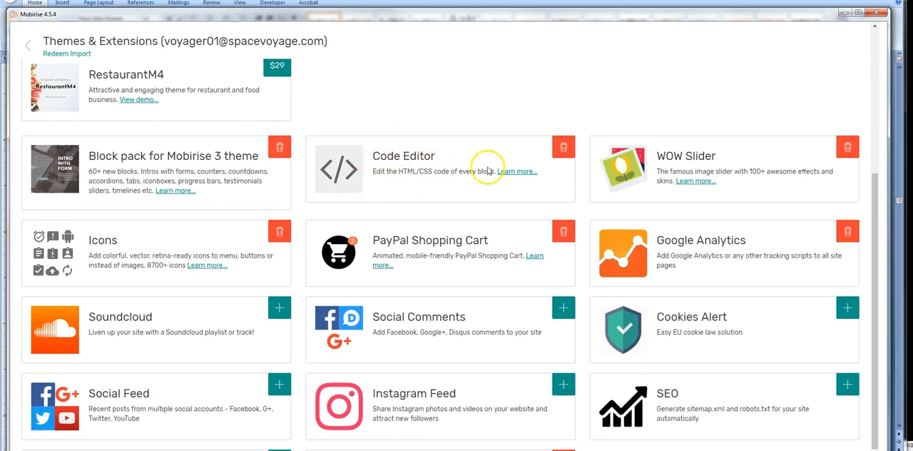
scroll(373, 93, "up", 5)
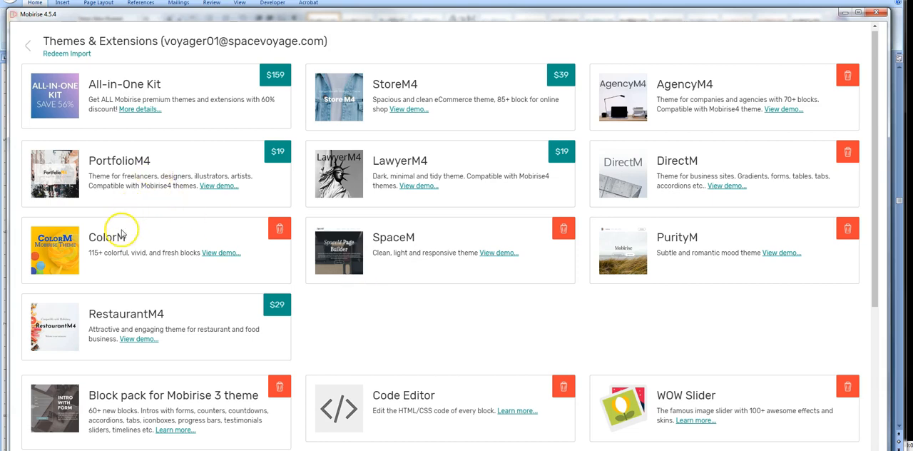
left_click(28, 46)
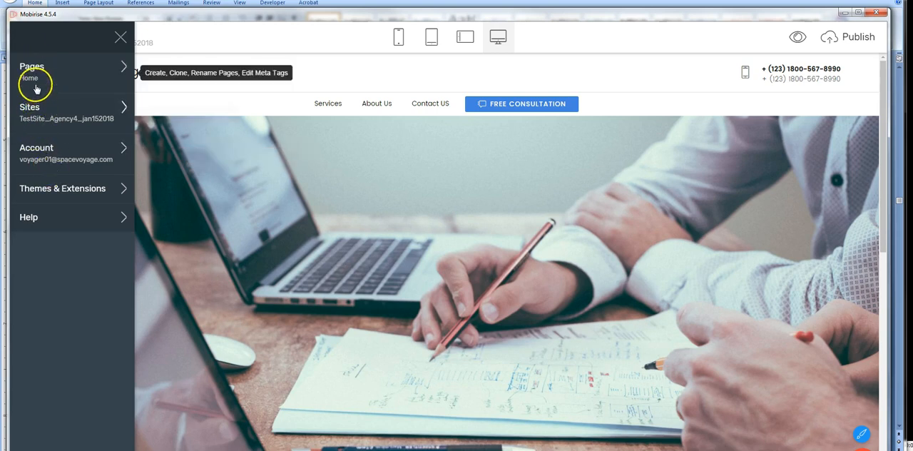
Step: Start importing a Mobirise site and browse USB DISK (L:) through the ColorM test folders to R1 exported jan-17-2018
left_click(34, 118)
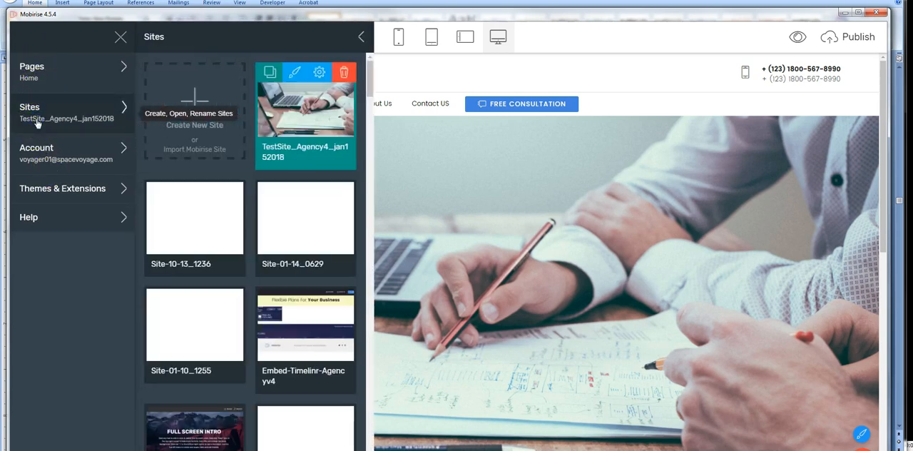
left_click(196, 151)
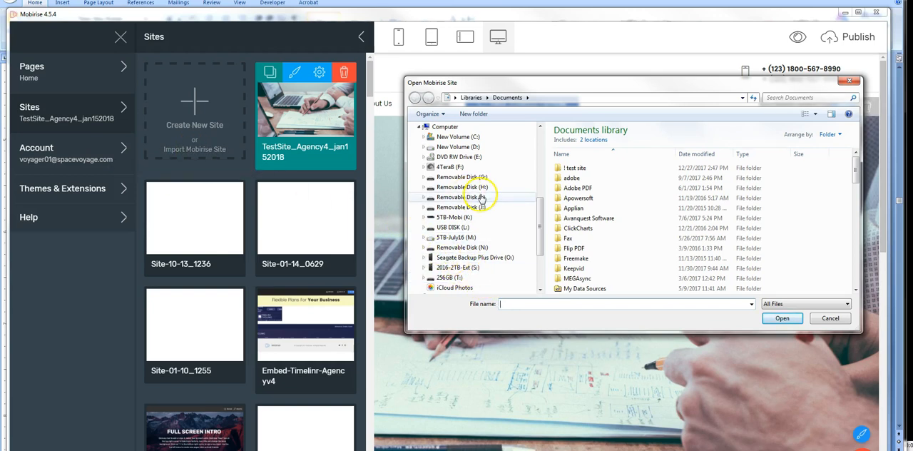
left_click(450, 227)
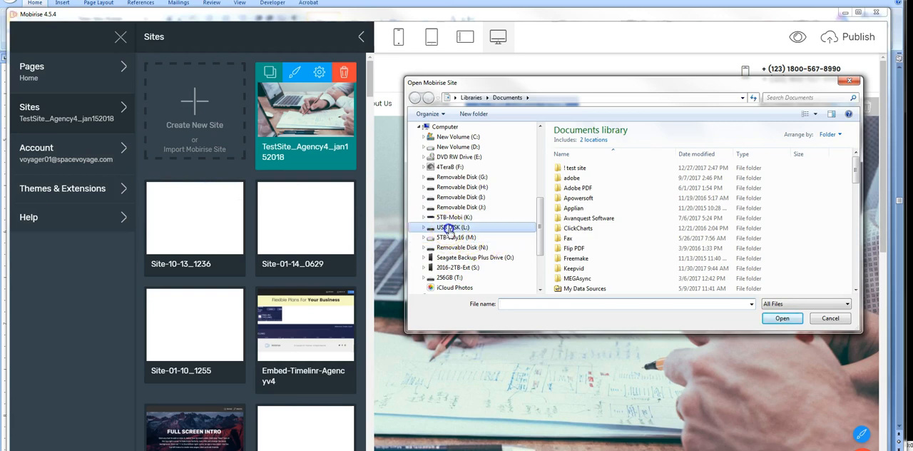
left_click(583, 143)
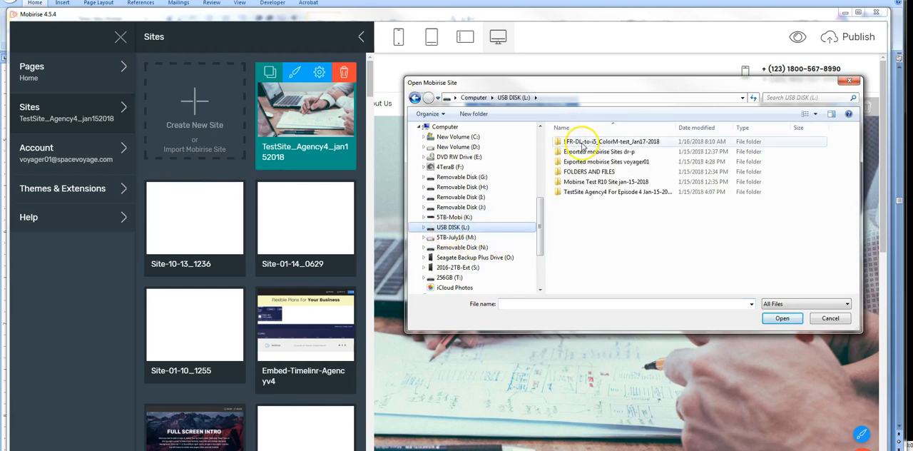
double_click(583, 143)
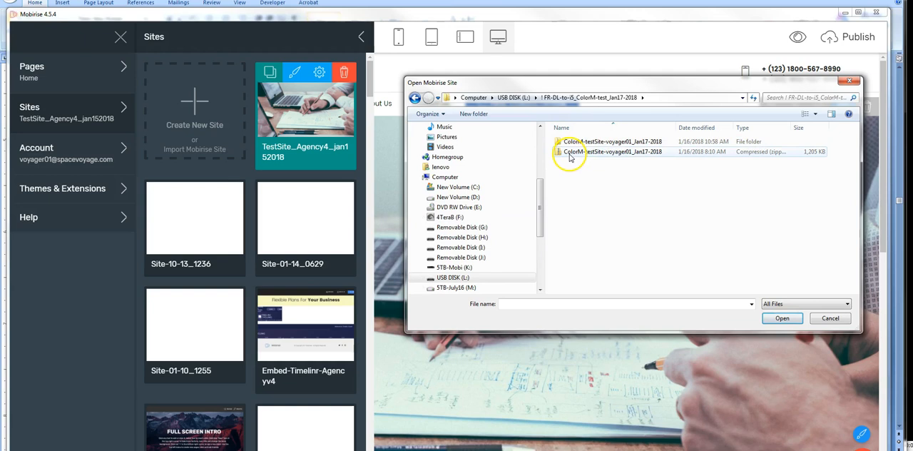
double_click(612, 145)
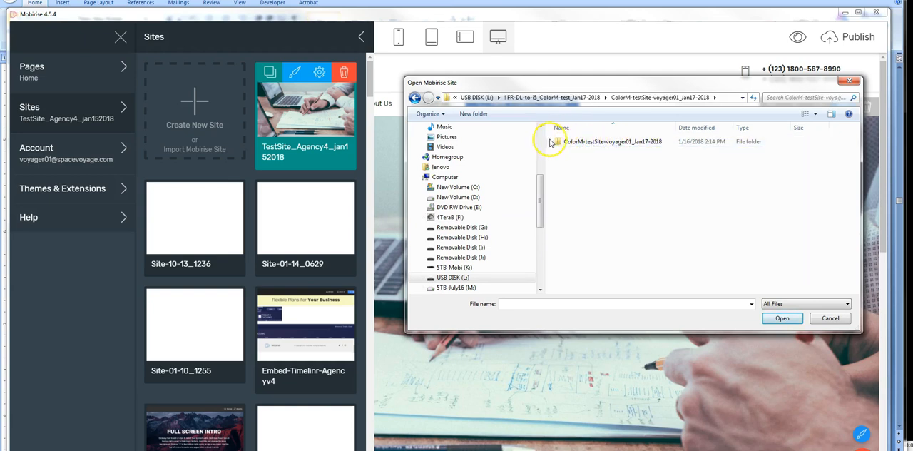
double_click(611, 145)
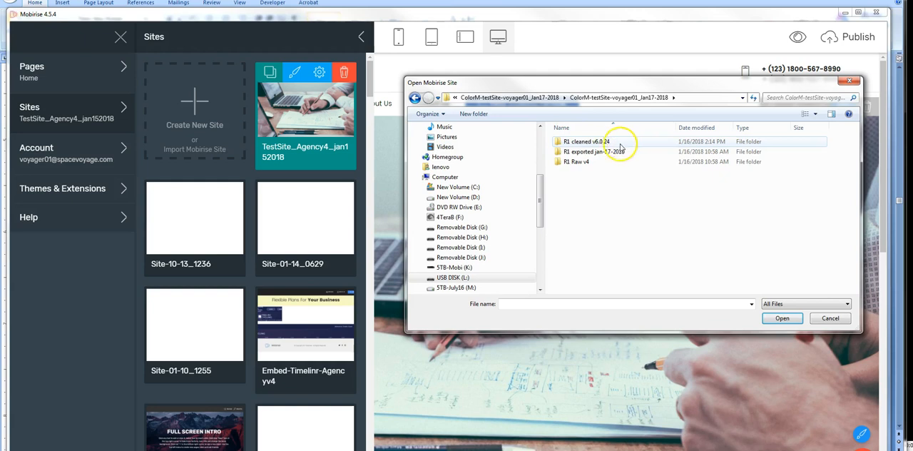
double_click(593, 152)
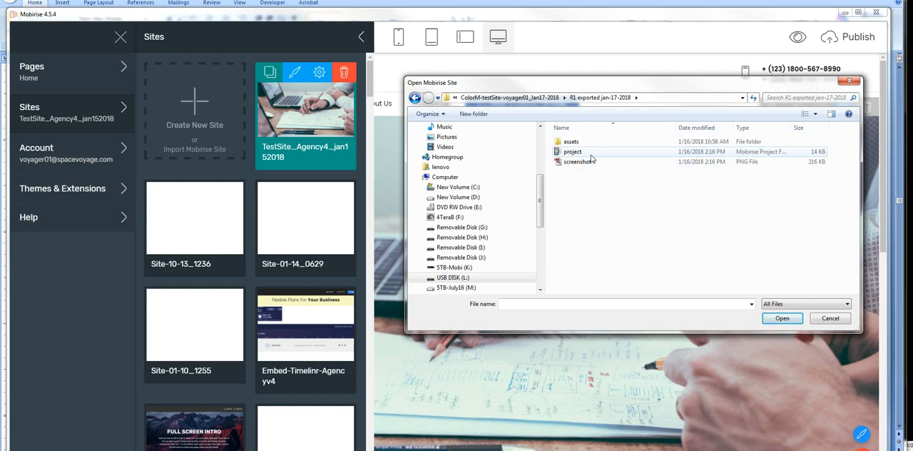
Step: Go back to the outer test site folder and rename its inner folder to ColorM-v4.5.4_testSite-voyager01_Jan17-2018
left_click(414, 97)
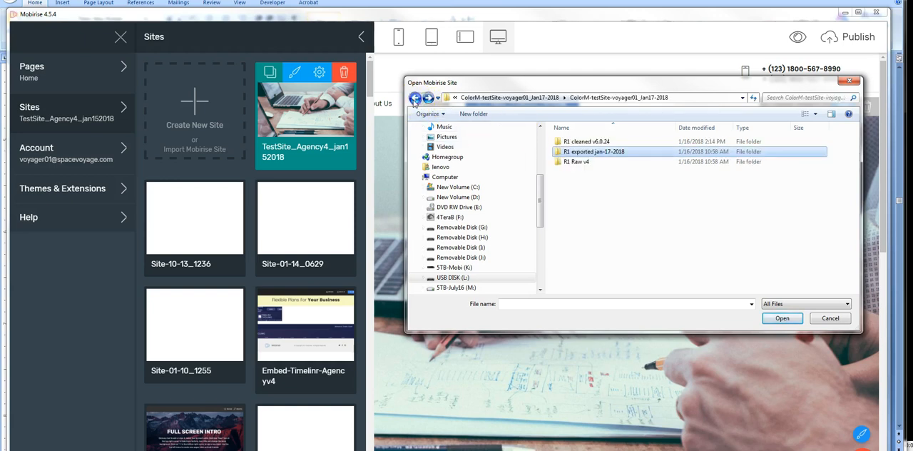
left_click(414, 98)
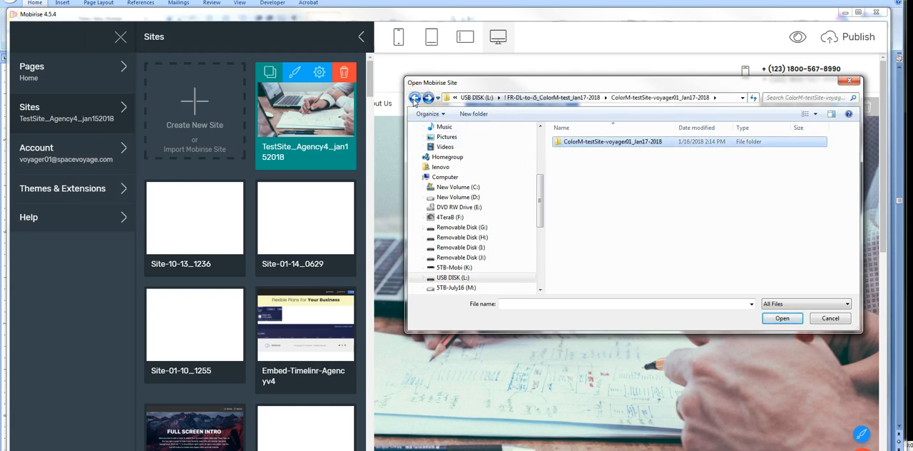
left_click(586, 145)
left_click(585, 142)
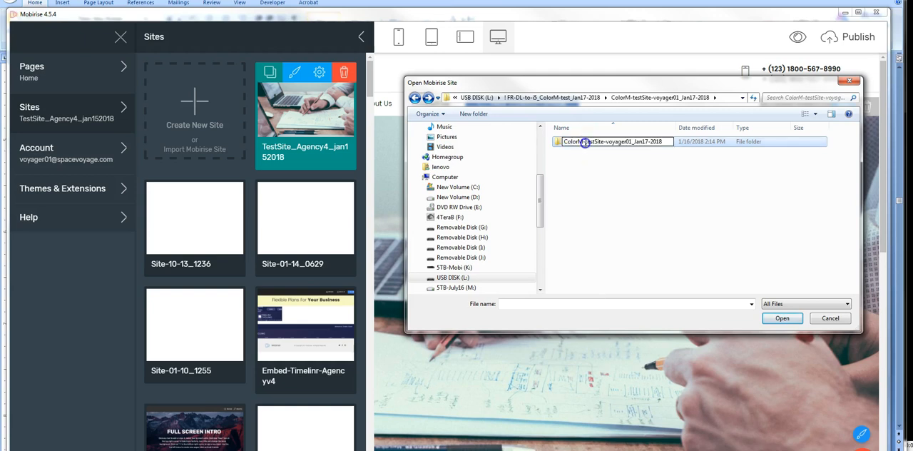
type("v4.5.4_")
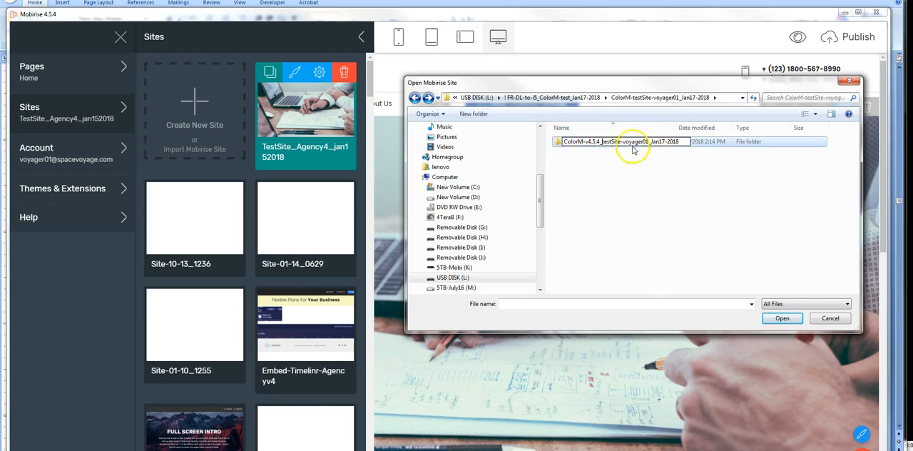
left_click(589, 195)
Step: Open the renamed folder, examine the contents of R1 Raw v4 and R1 cleaned v6.0.24, and return to it
left_click(578, 144)
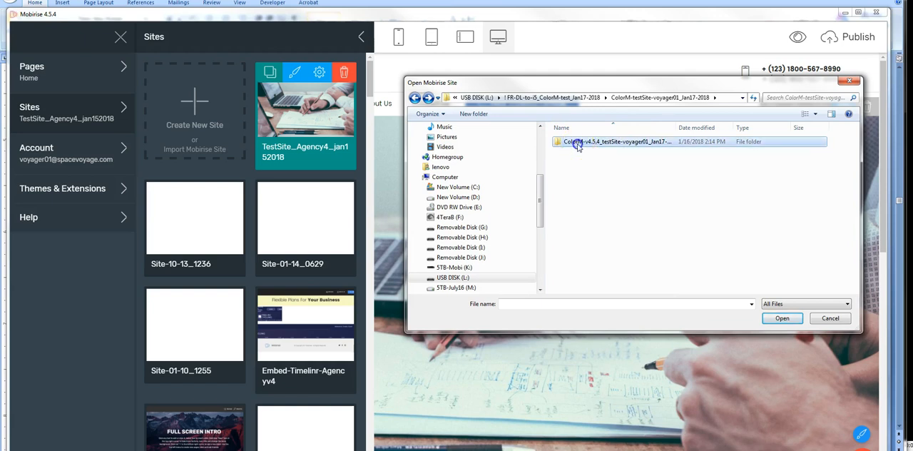
double_click(578, 143)
left_click(586, 145)
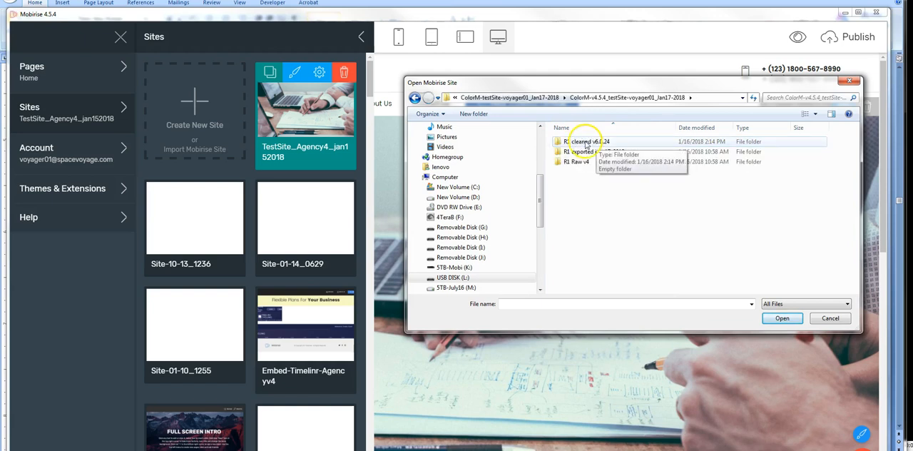
left_click(573, 162)
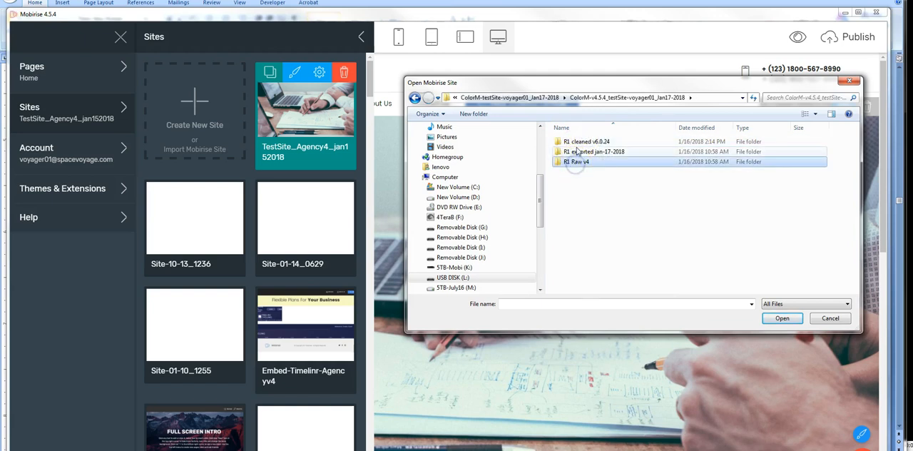
left_click(582, 144)
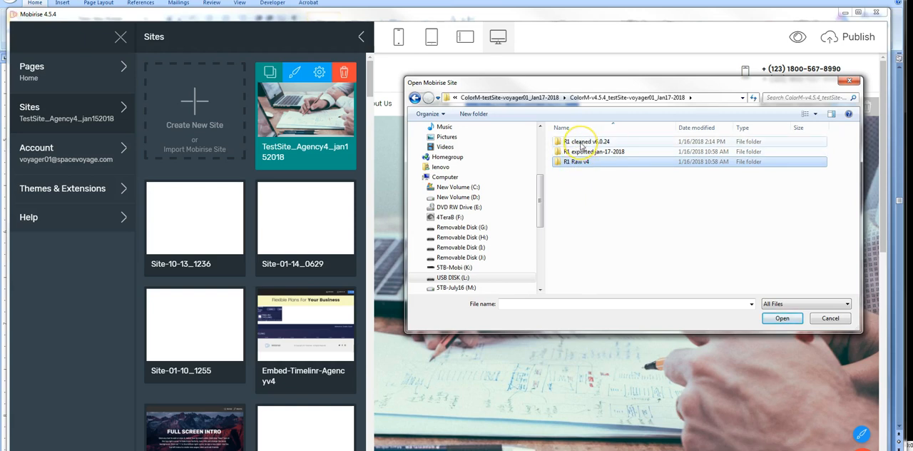
left_click(578, 162)
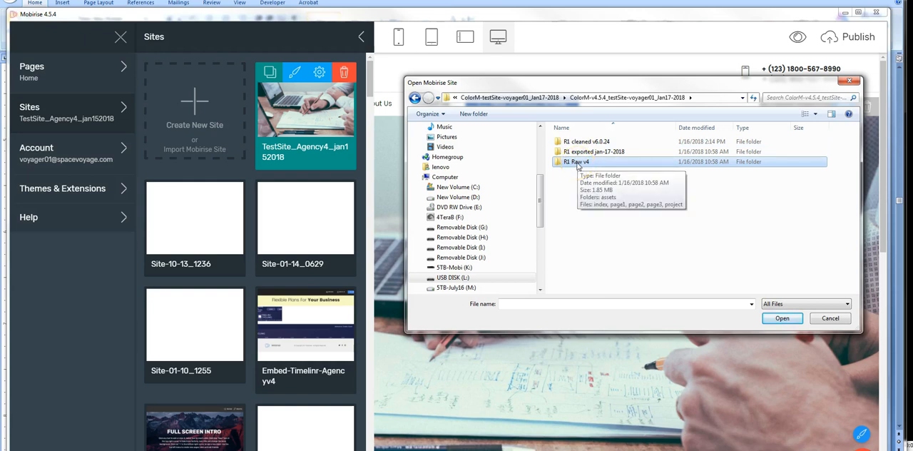
double_click(577, 166)
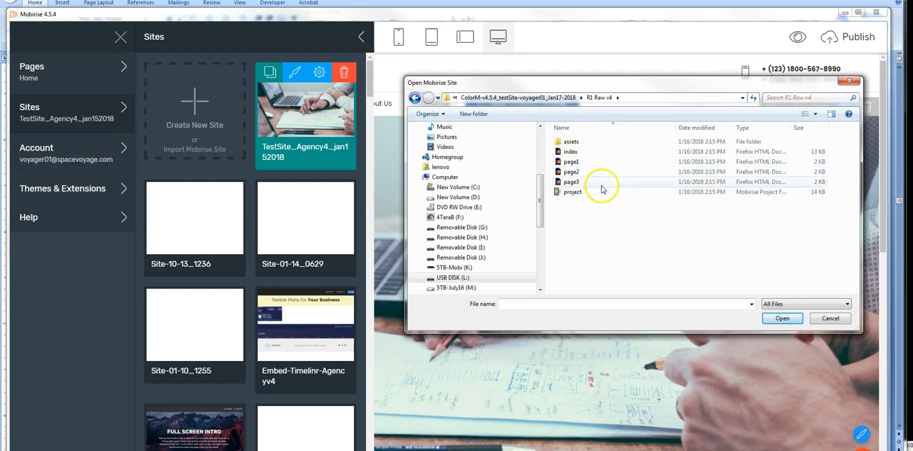
left_click(415, 98)
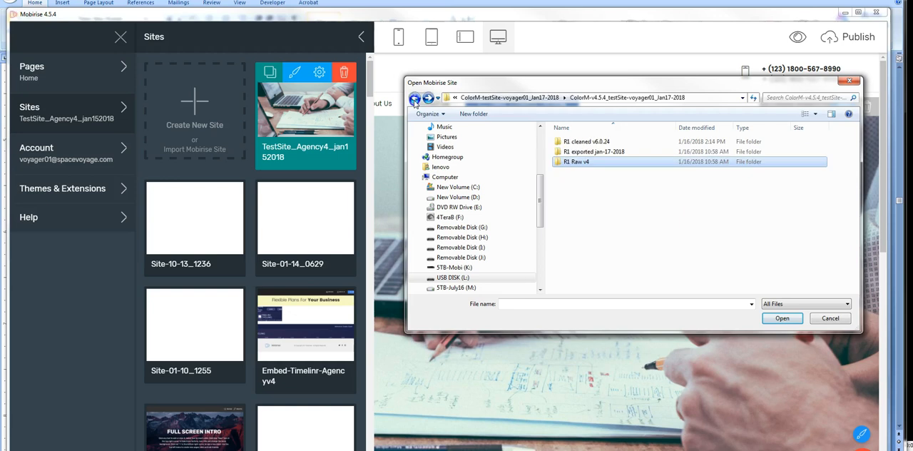
double_click(584, 143)
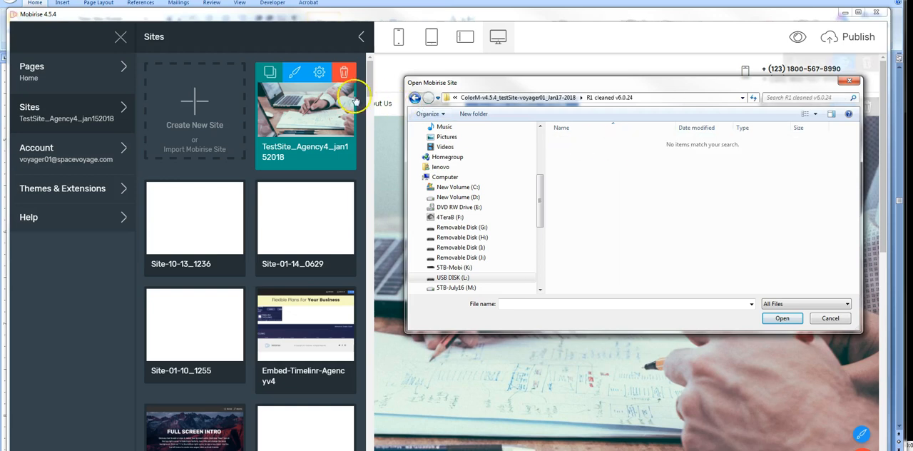
left_click(415, 97)
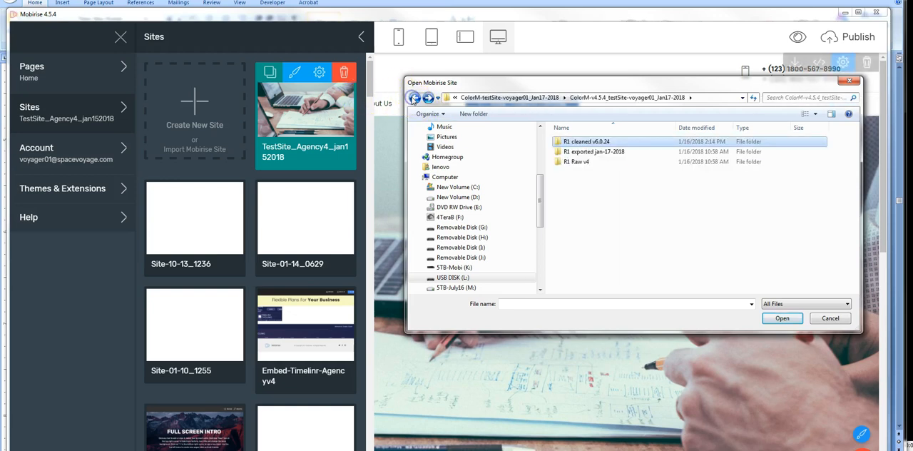
Step: Import the project file from the R1 exported jan-17-2018 folder and move the Mobirise window slightly up
double_click(592, 152)
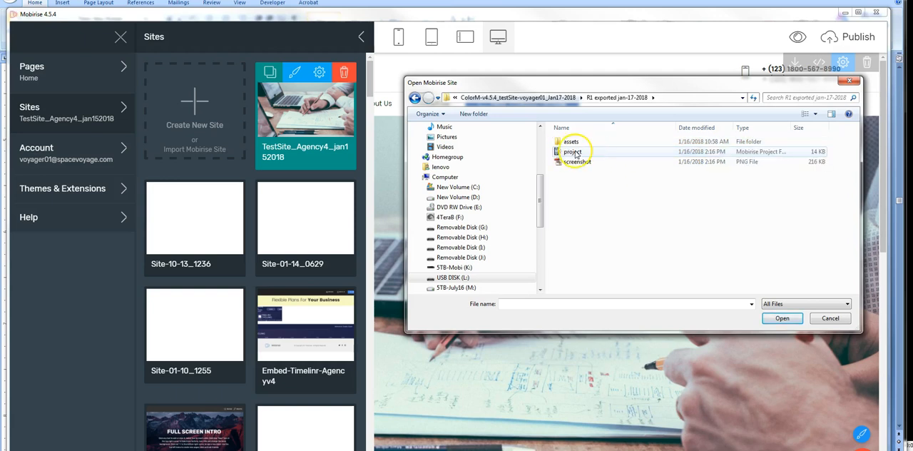
left_click(573, 152)
left_click(770, 321)
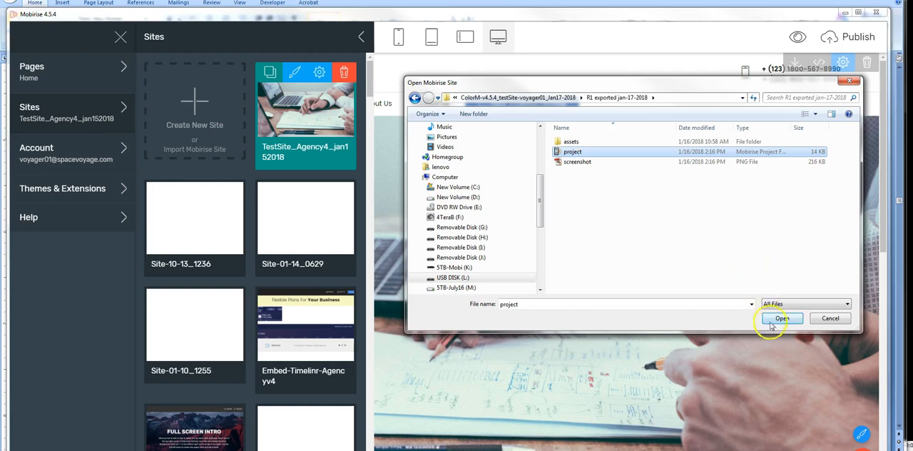
left_click(784, 314)
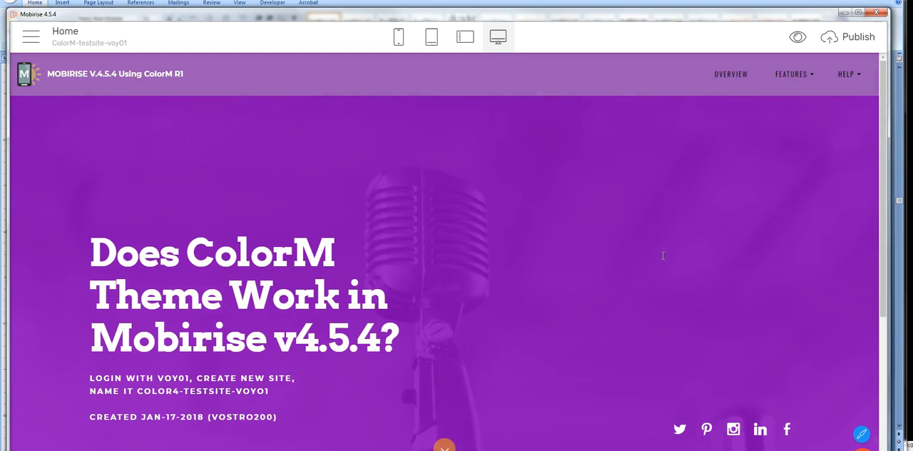
left_click_drag(536, 17, 533, 8)
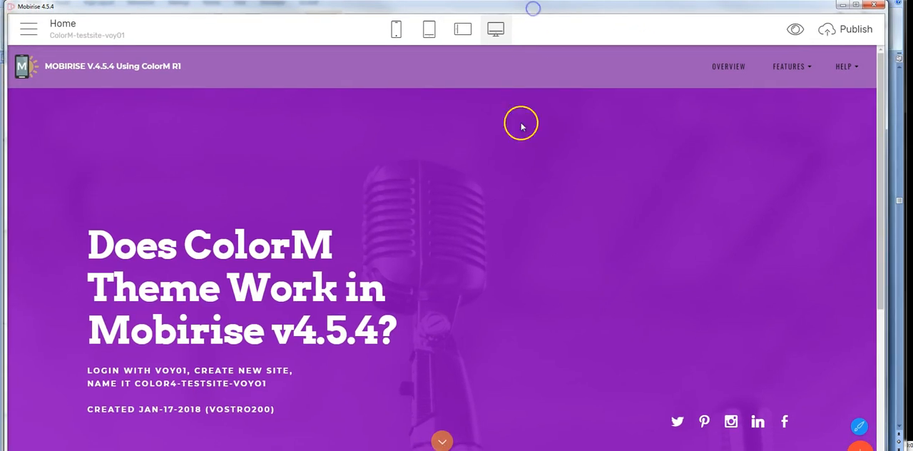
Step: Switch to Microsoft Picture It! Photo, open screenshot.png from R1 exported jan-17-2018, and compare it with the imported page in Mobirise
key("alt+Tab")
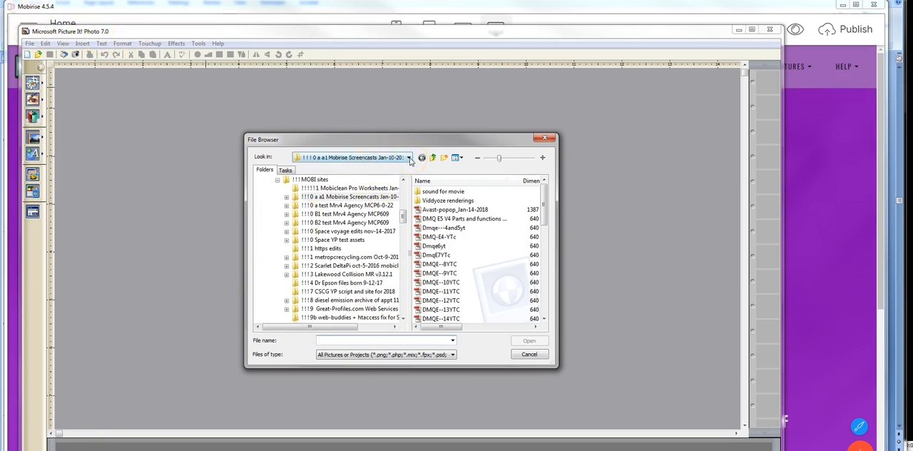
left_click(293, 274)
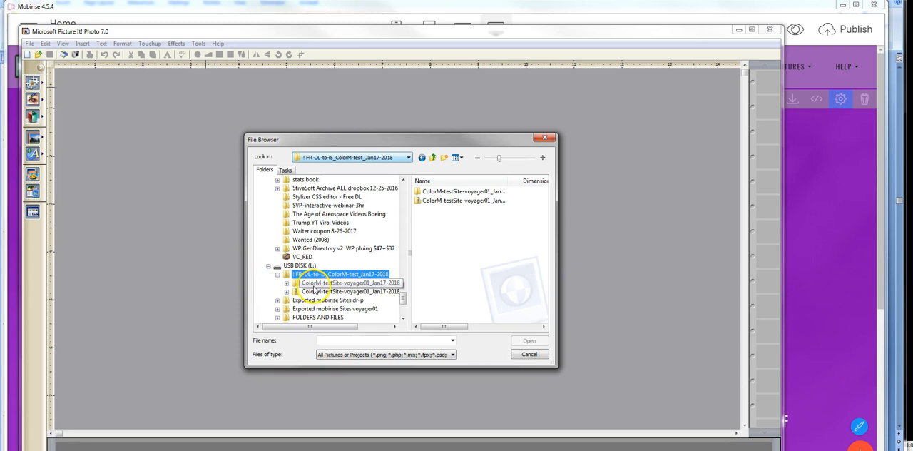
double_click(446, 193)
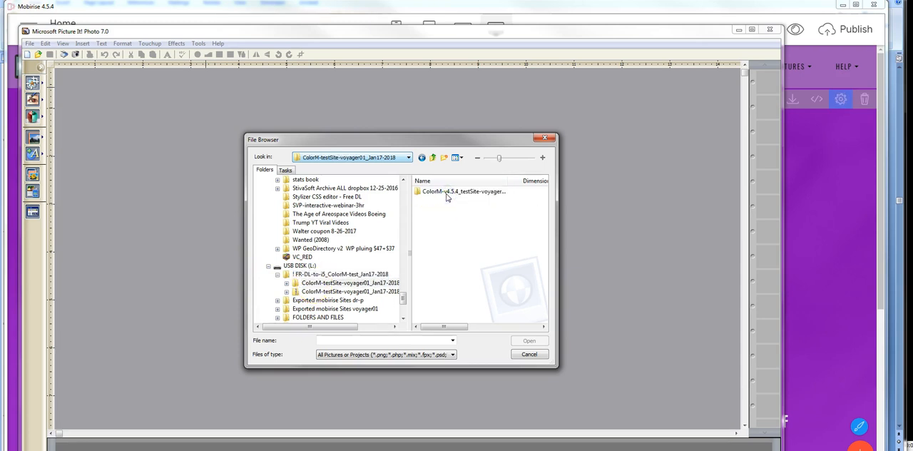
double_click(447, 192)
left_click(451, 200)
double_click(451, 200)
left_click(435, 209)
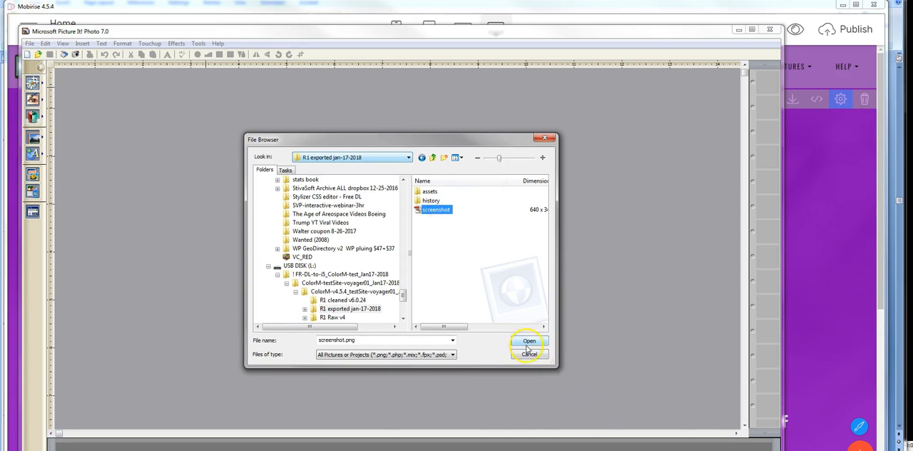
left_click(528, 346)
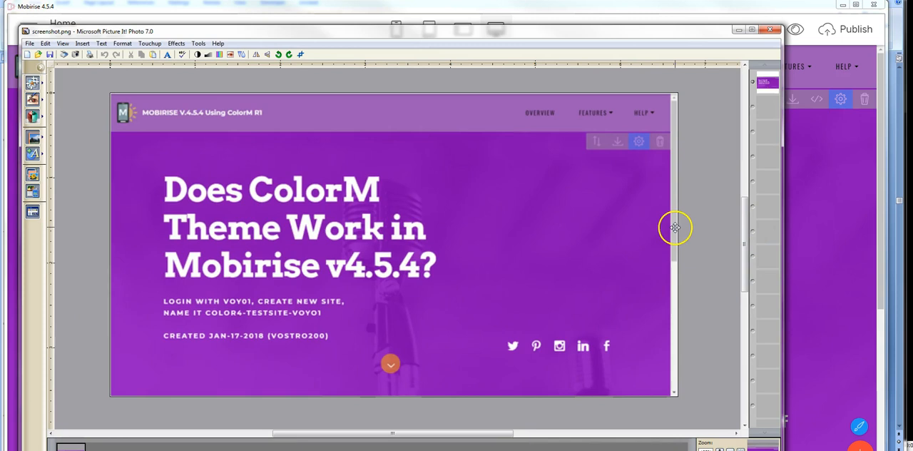
left_click(795, 226)
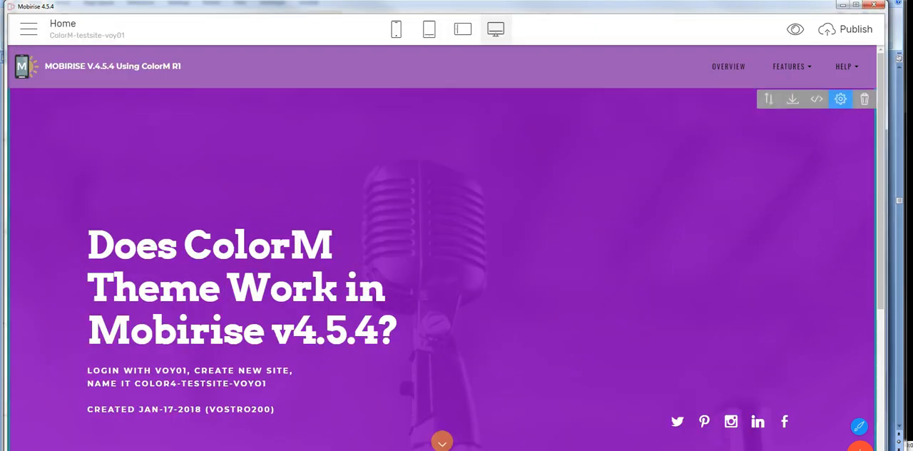
key("alt+Tab")
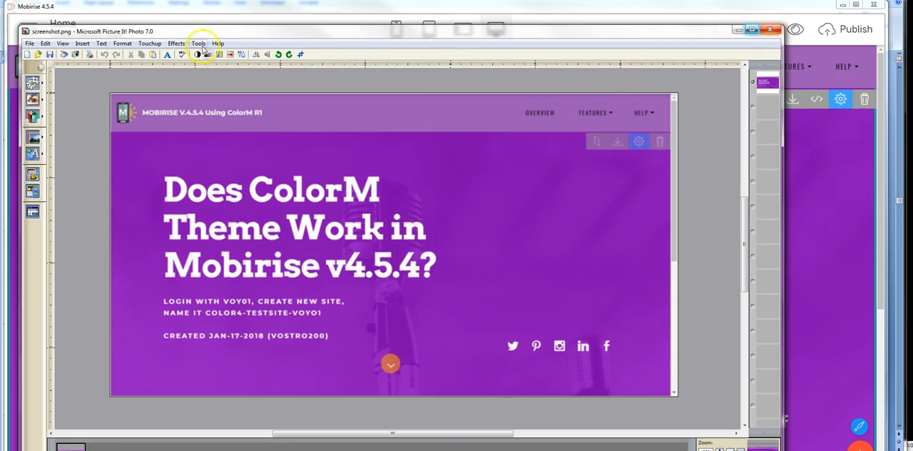
Step: View the version information of Picture It! Photo, dismiss it, and close the program
left_click(218, 44)
left_click(259, 120)
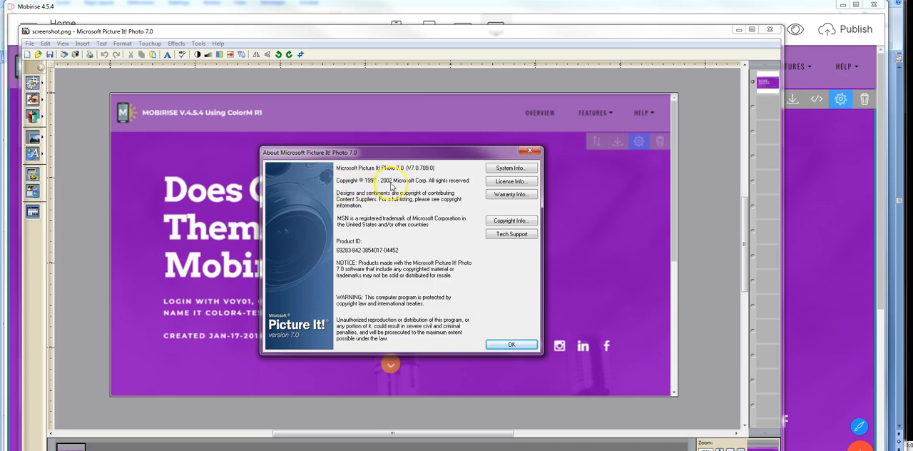
left_click(533, 150)
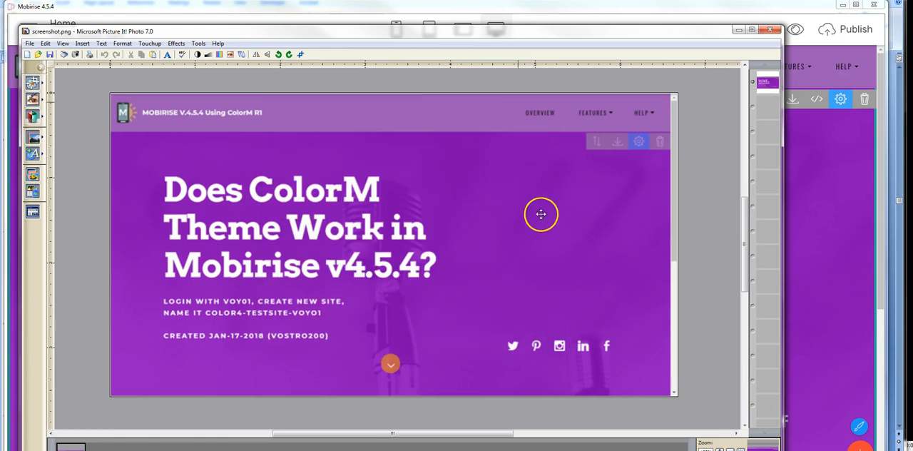
left_click(770, 29)
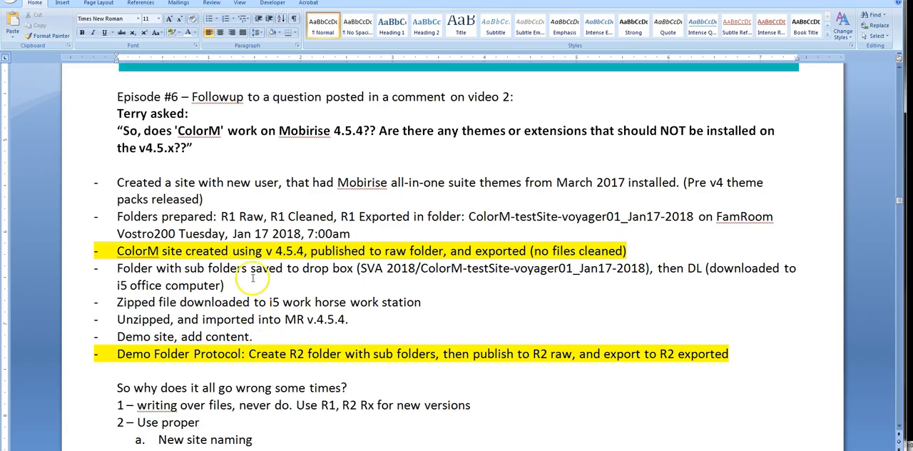
Step: Highlight the words "Folder Protocol" in red in the last bullet of the episode notes
scroll(270, 276, "down", 1)
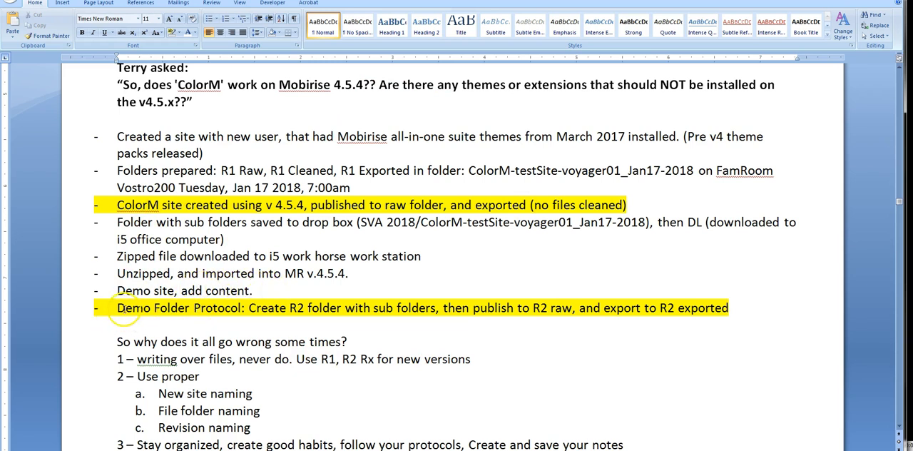
left_click_drag(153, 306, 241, 307)
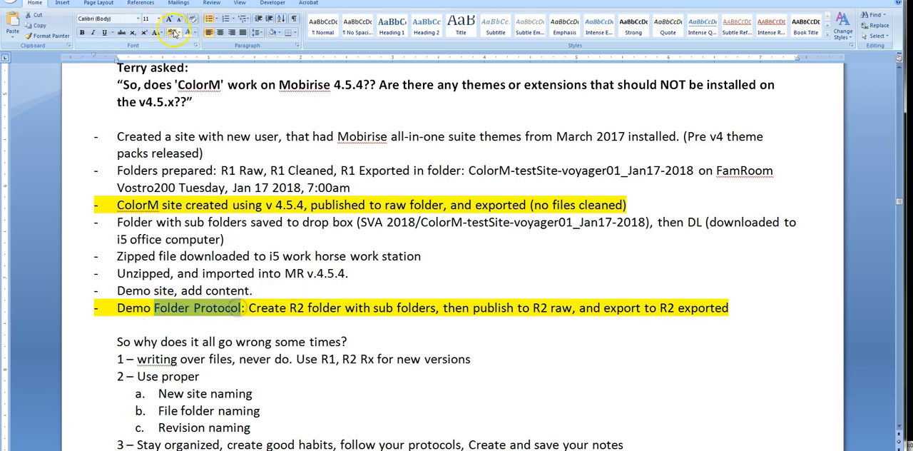
left_click(177, 33)
left_click(174, 60)
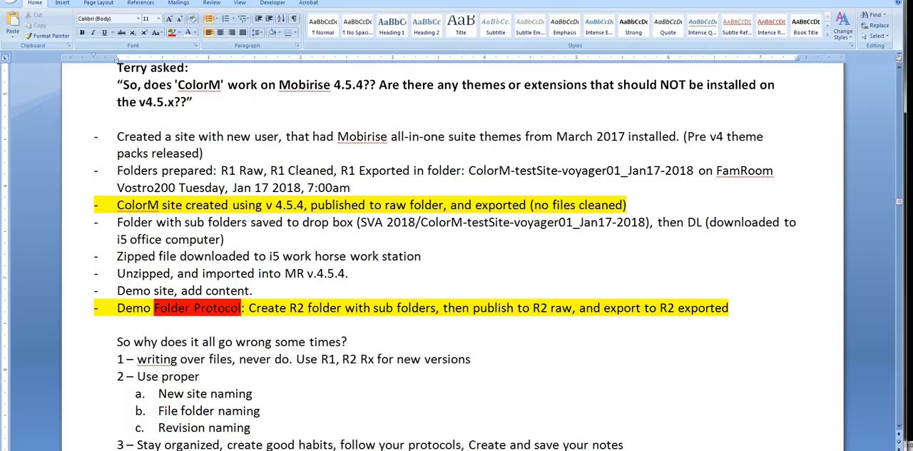
Step: Switch to Mobirise, inspect the link settings of the site title in the menu block, and close them without changes
key("alt+Tab")
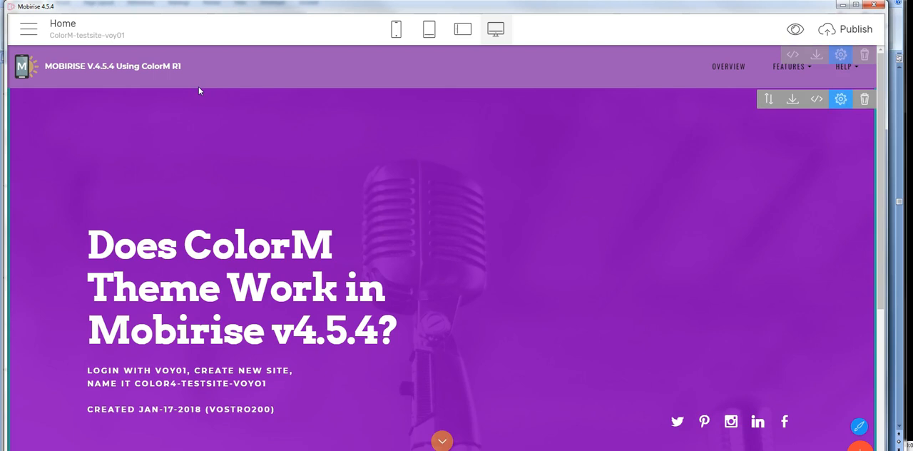
left_click(29, 27)
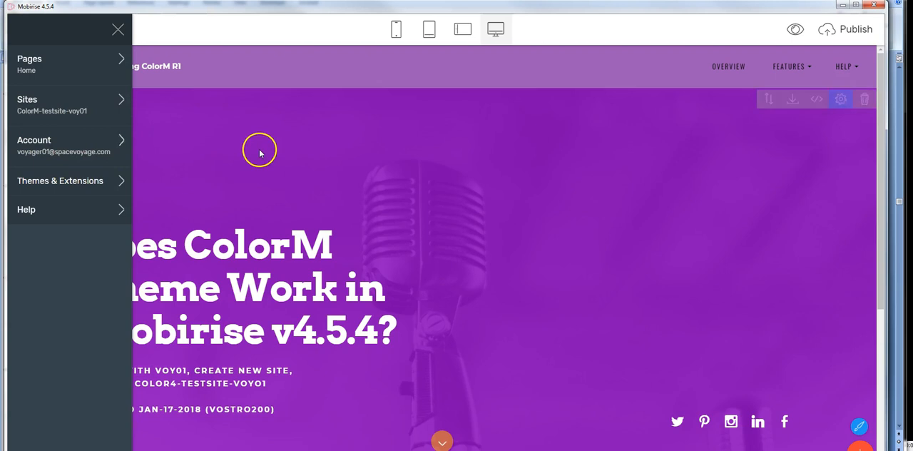
left_click(203, 128)
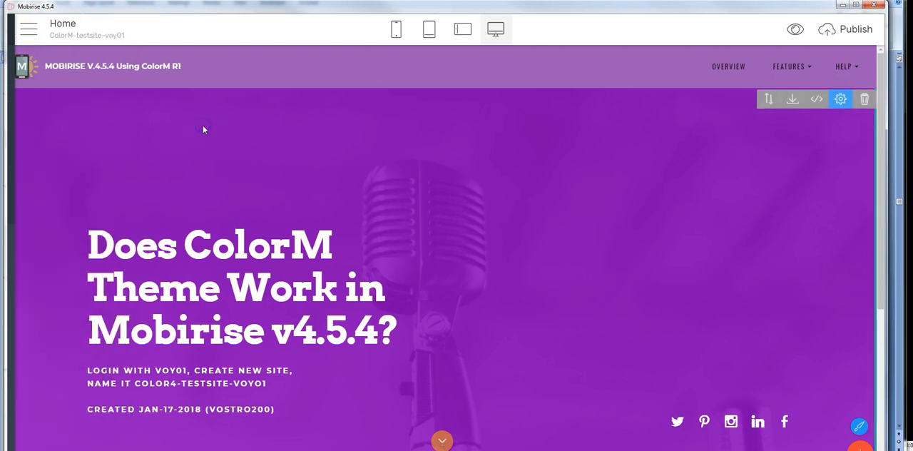
left_click(74, 66)
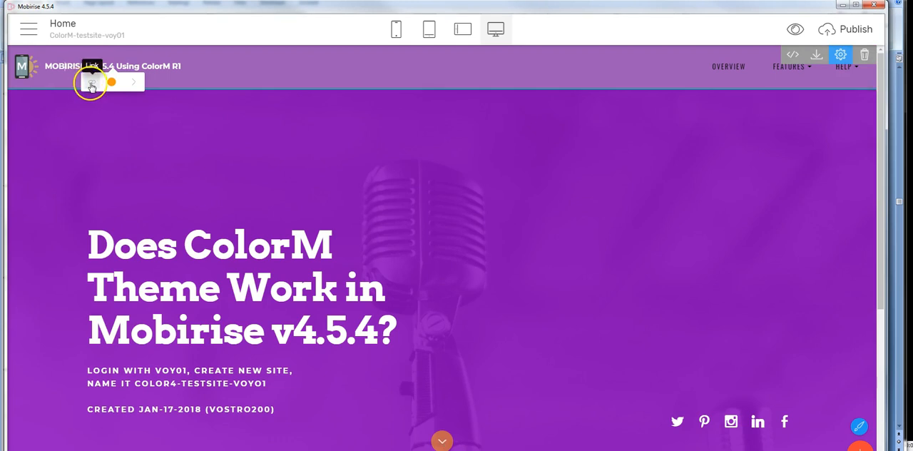
left_click(92, 83)
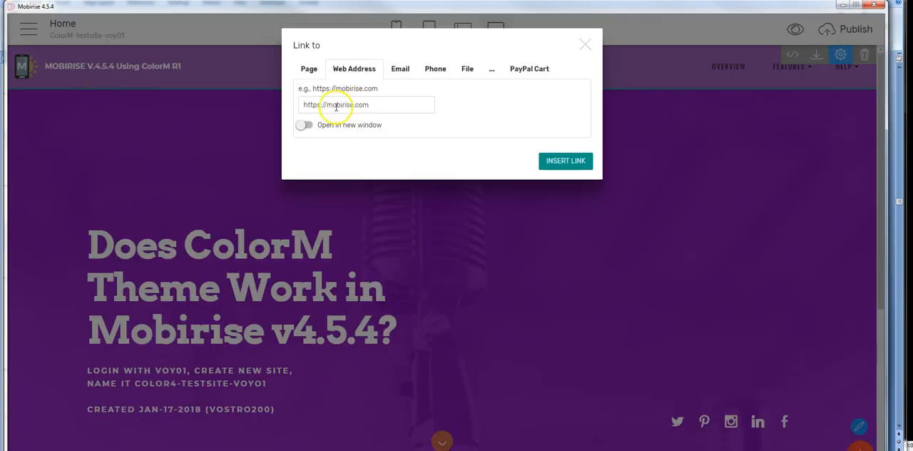
left_click(585, 45)
Step: Open Page 3 of the ColorM-testsite-voy01 site and view its content in the full editor
left_click(29, 29)
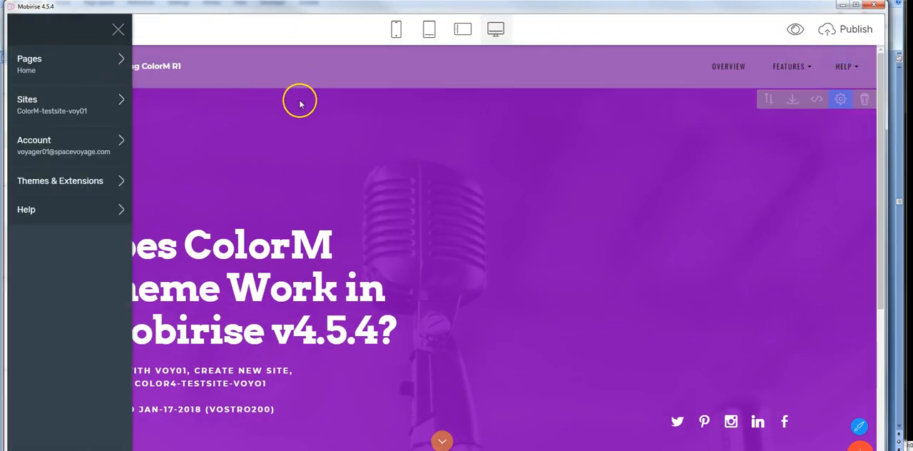
left_click(35, 65)
mouse_move(196, 121)
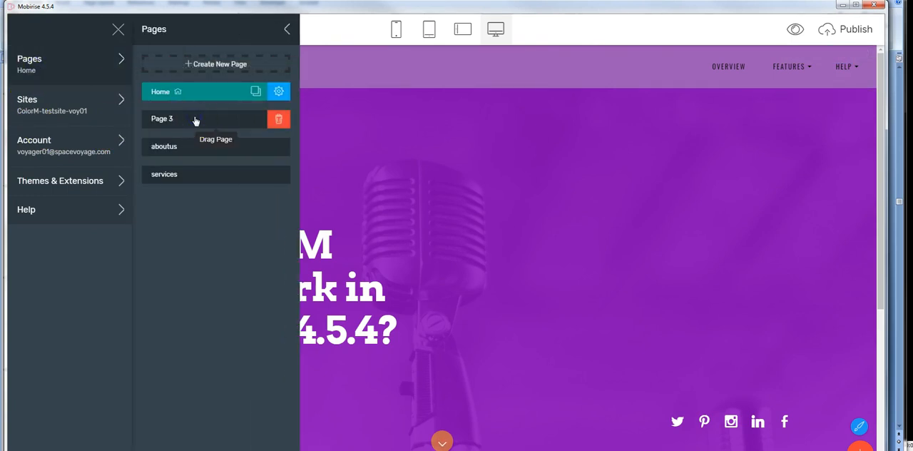
left_click(160, 125)
left_click(332, 139)
left_click(25, 27)
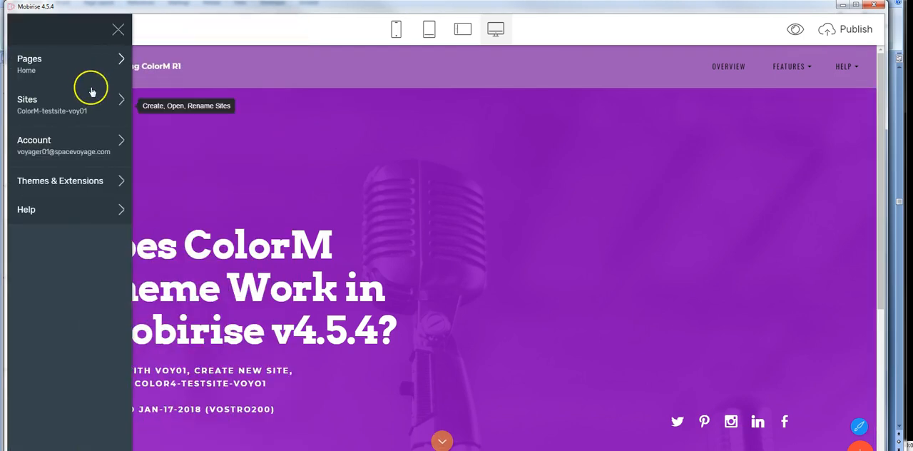
left_click(38, 79)
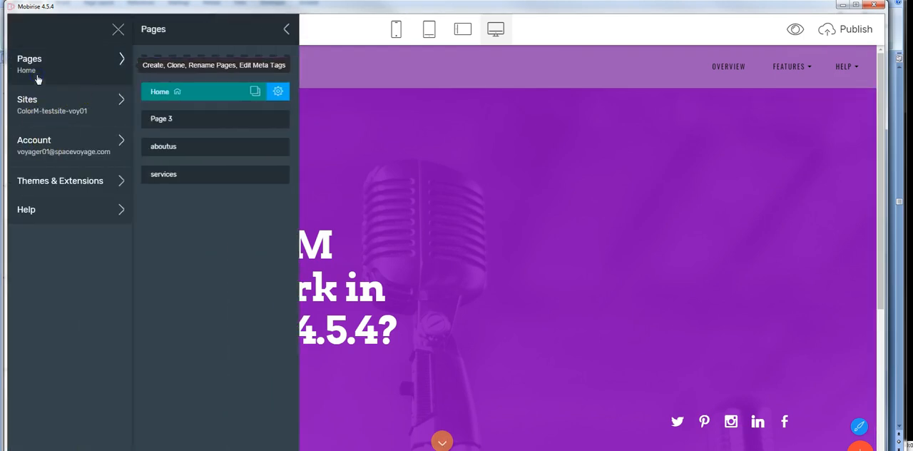
left_click(154, 118)
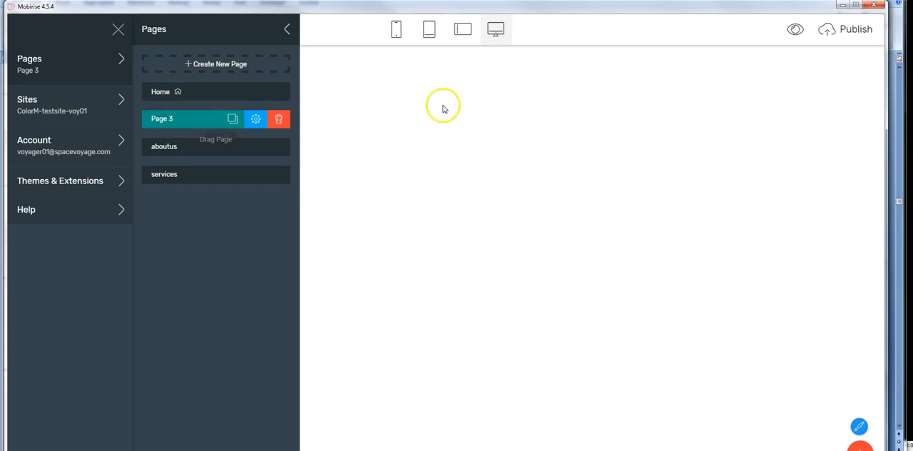
left_click(407, 113)
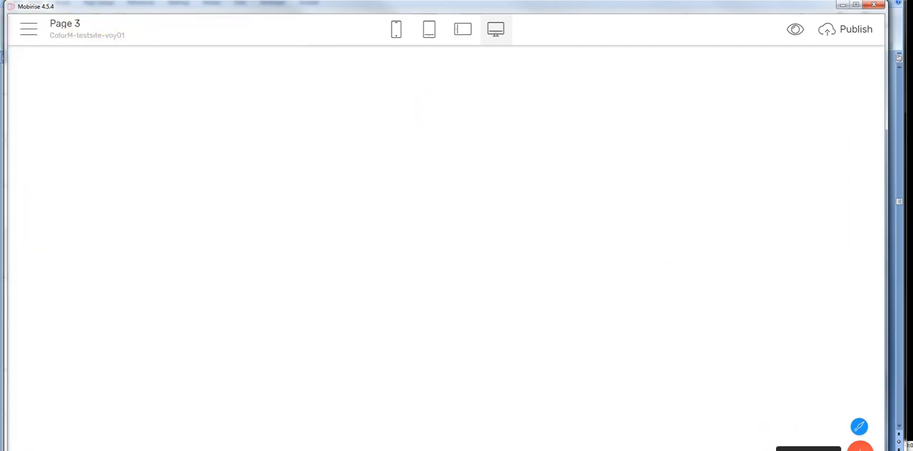
Step: Return to the Home page and view it in the full editor
left_click(29, 28)
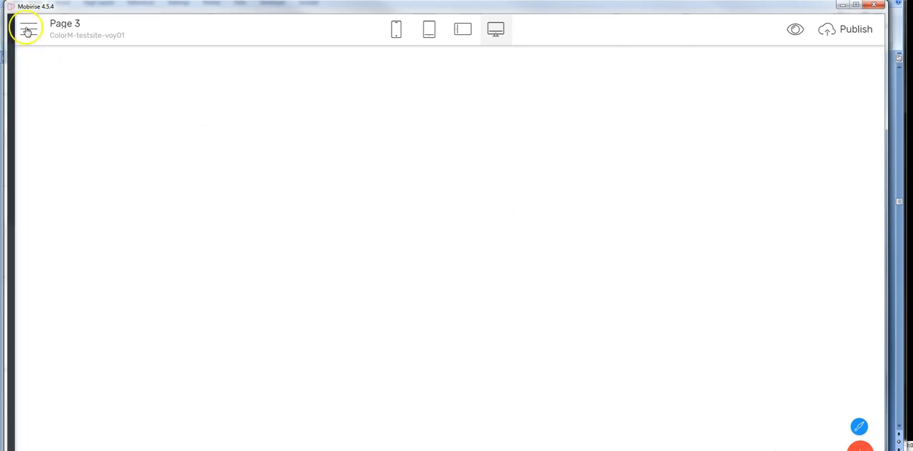
left_click(32, 69)
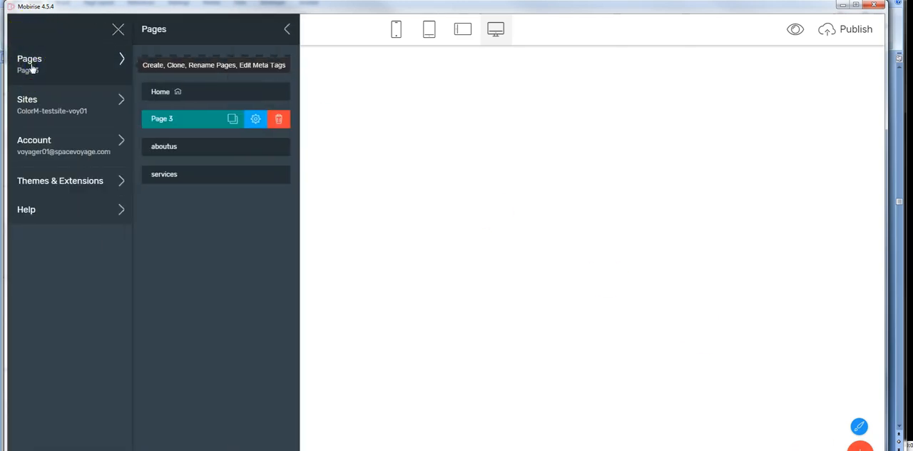
left_click(155, 96)
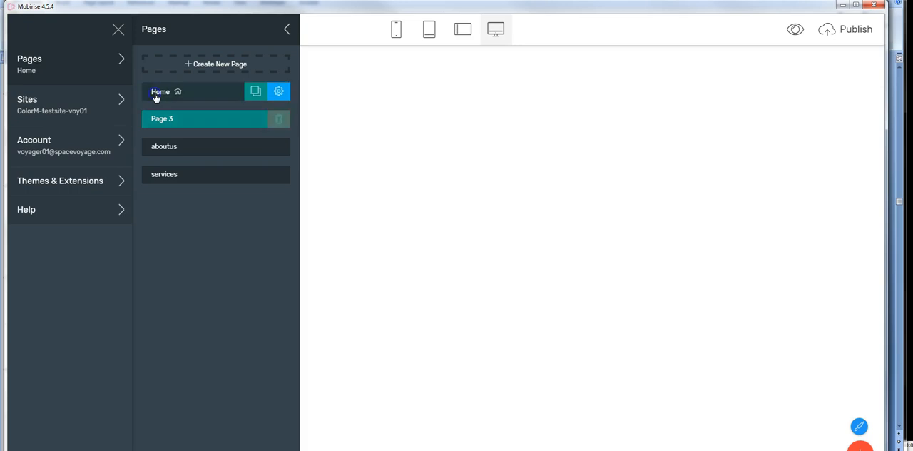
left_click(400, 156)
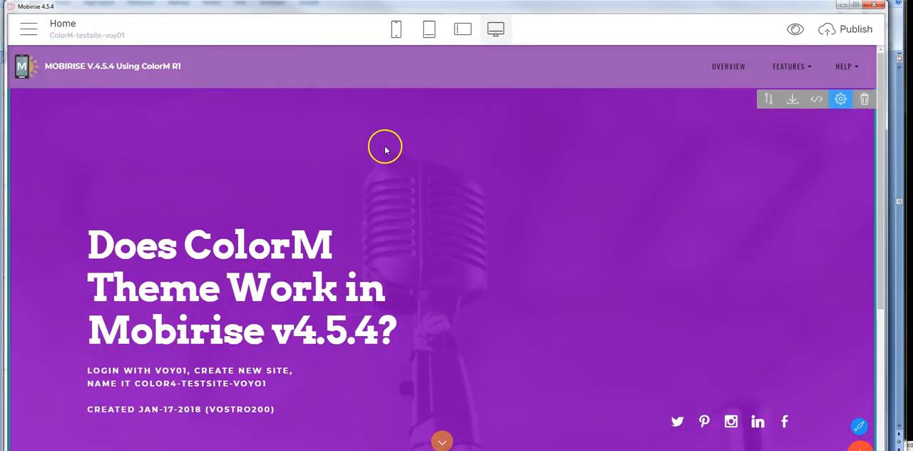
Step: View Page 3 again and the aboutus page to see whether they contain the menu block
left_click(28, 29)
left_click(29, 64)
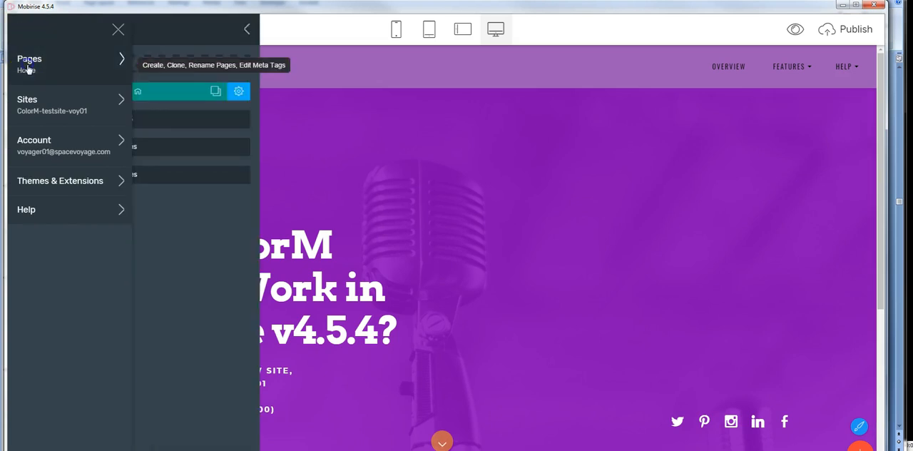
left_click(192, 118)
left_click(357, 117)
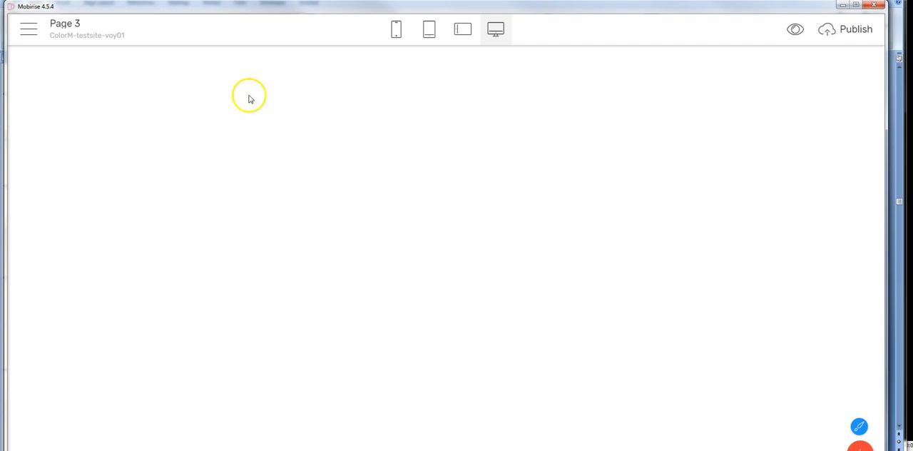
left_click(30, 30)
left_click(30, 71)
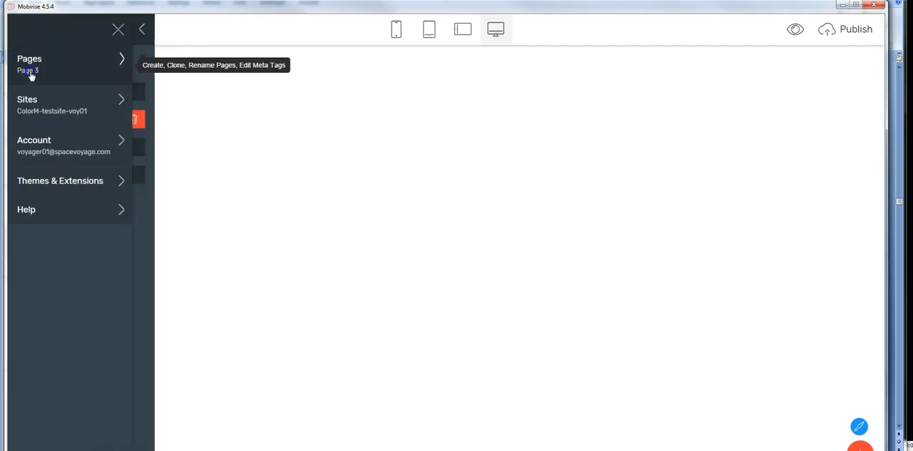
left_click(165, 150)
left_click(394, 152)
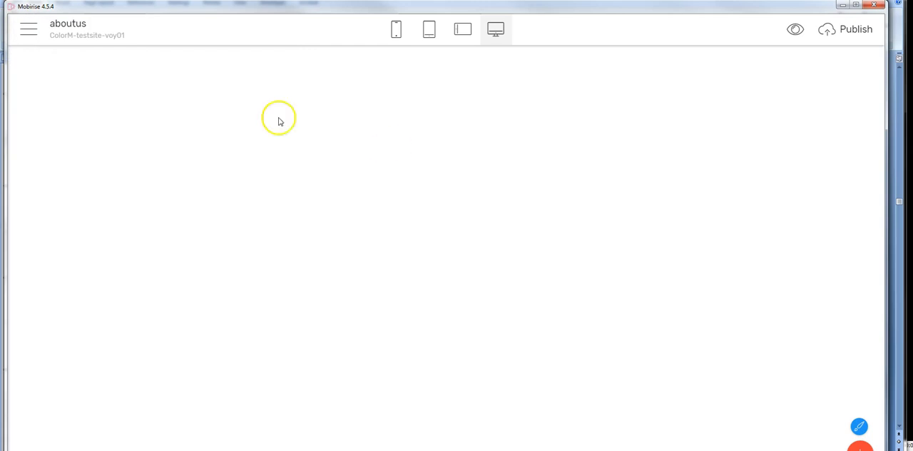
Step: Reopen the Home page and save its menu block to the user blocks
left_click(29, 30)
left_click(29, 60)
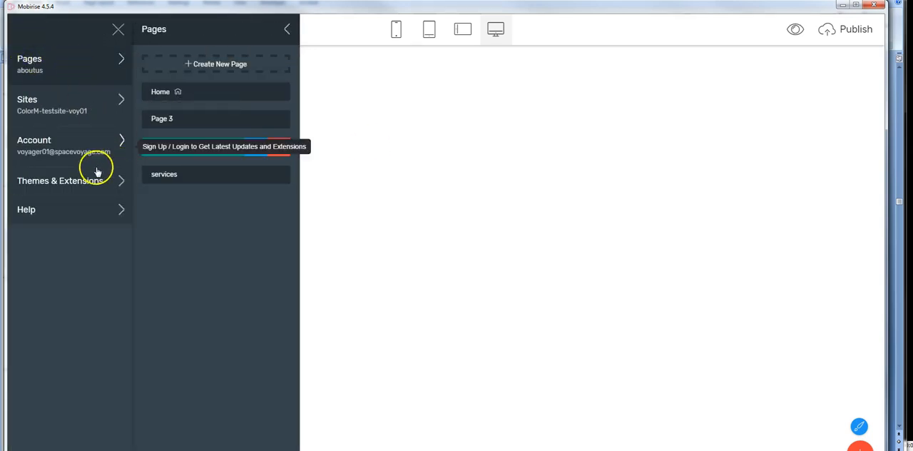
left_click(198, 95)
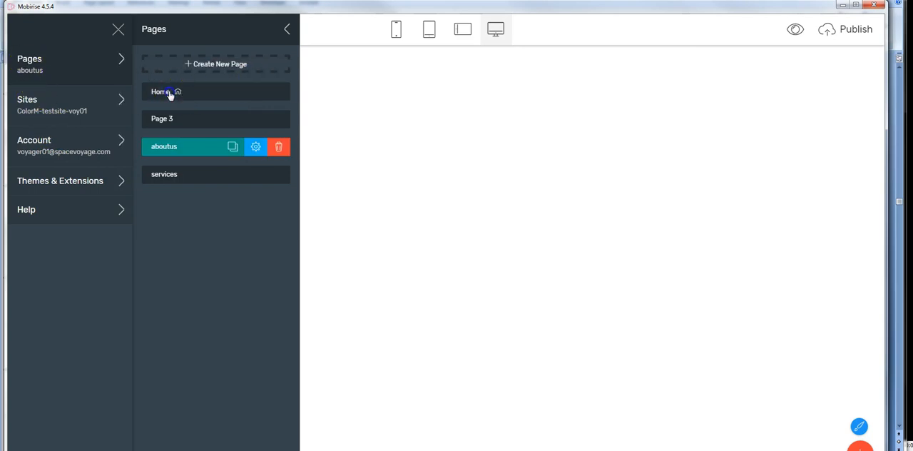
left_click(356, 98)
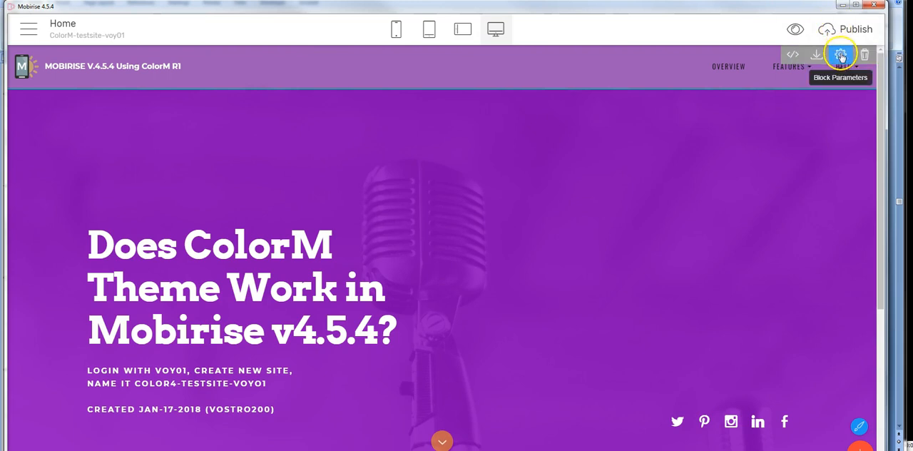
left_click(817, 57)
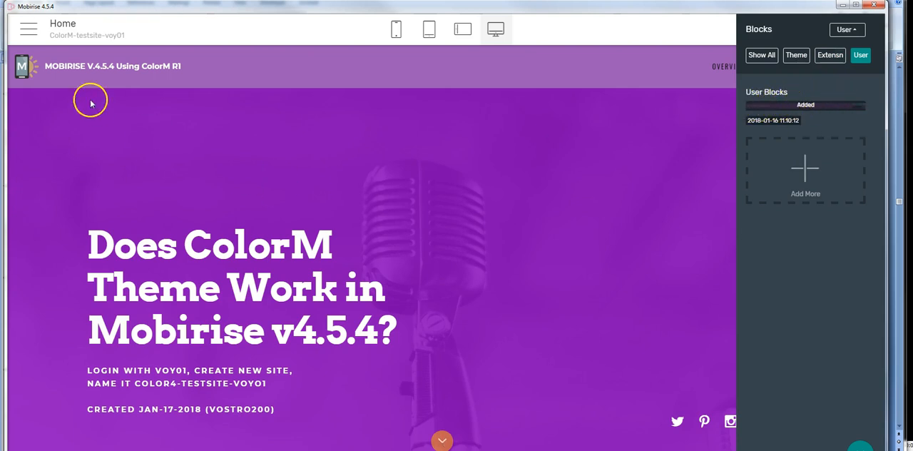
Step: Rename Page 3 as Testimonials and set its page URL to testimonials.html
left_click(29, 28)
left_click(31, 66)
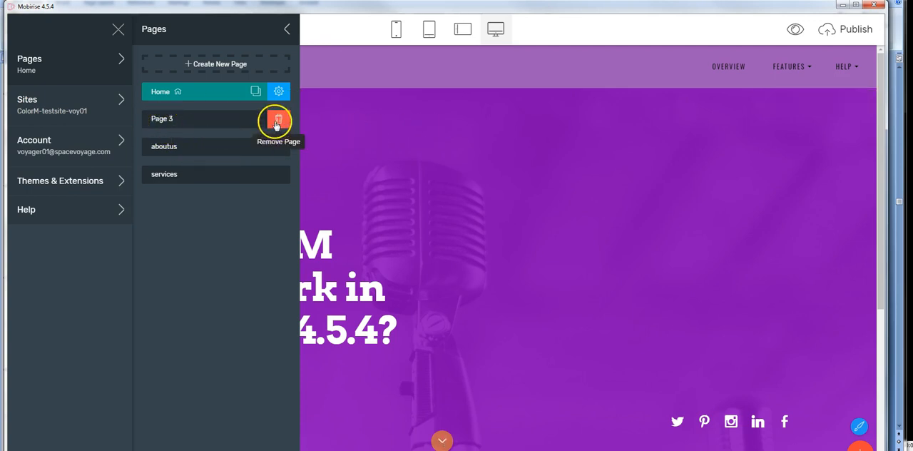
left_click(172, 121)
left_click(256, 121)
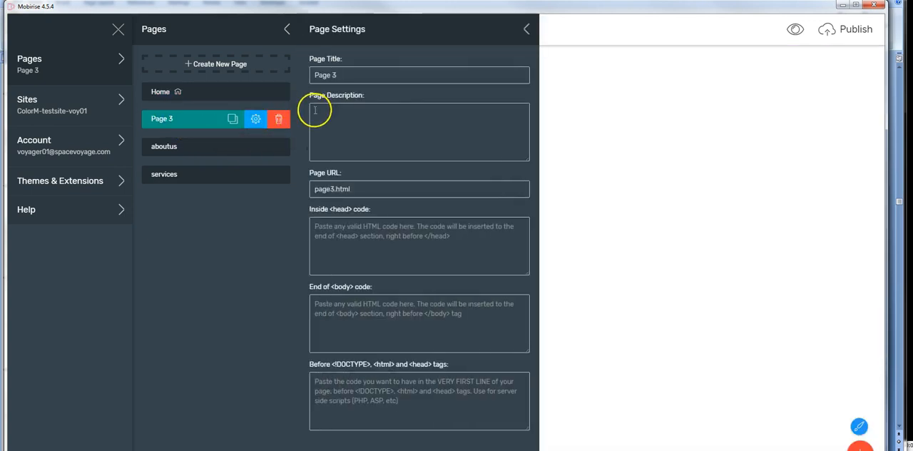
left_click_drag(340, 75, 253, 77)
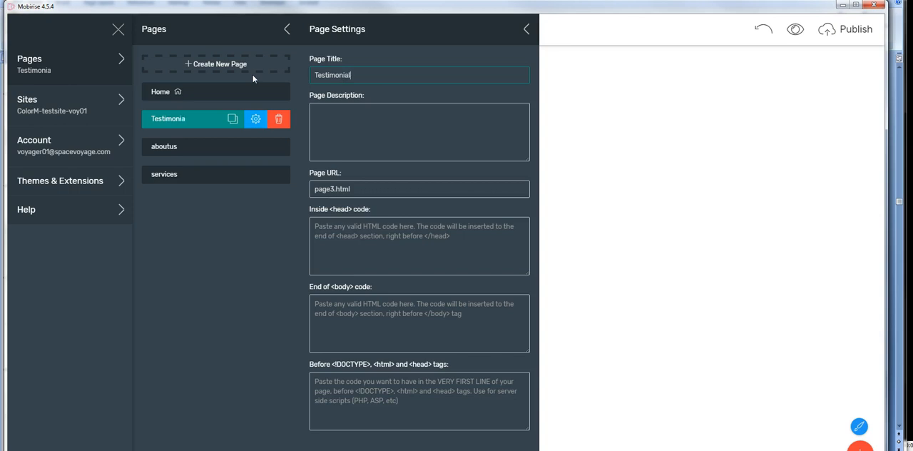
left_click_drag(335, 189, 277, 199)
type("testimonials")
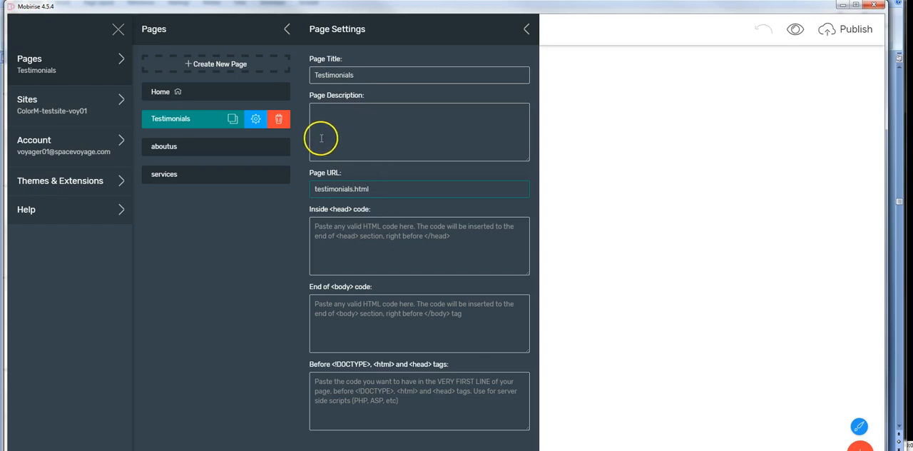
Step: Set the aboutus page's URL to aboutus.html and the services page's URL to services.html, and reselect the Home page
left_click(207, 150)
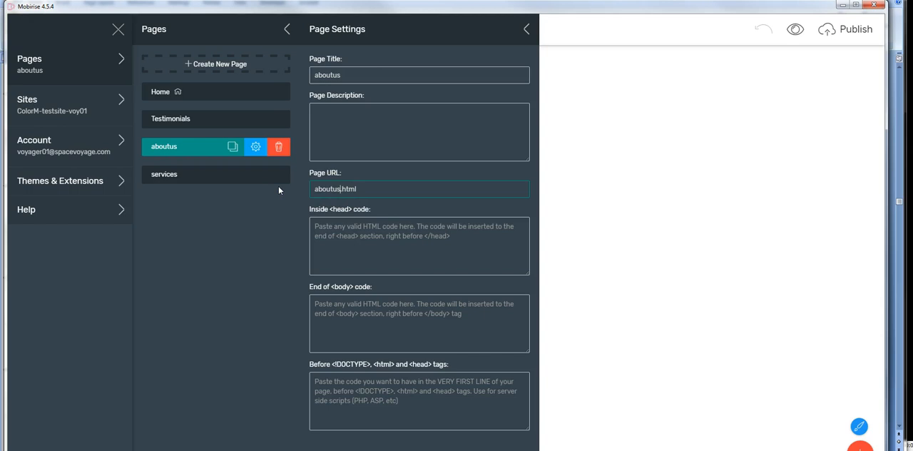
left_click(171, 176)
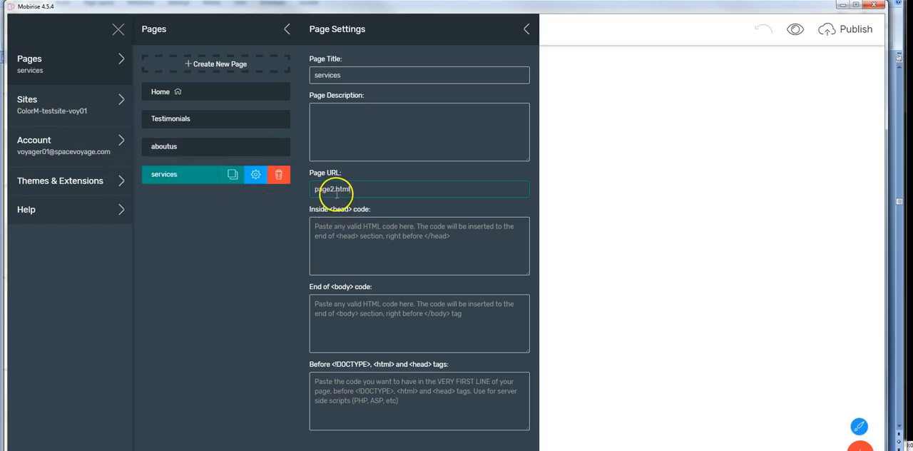
type("service")
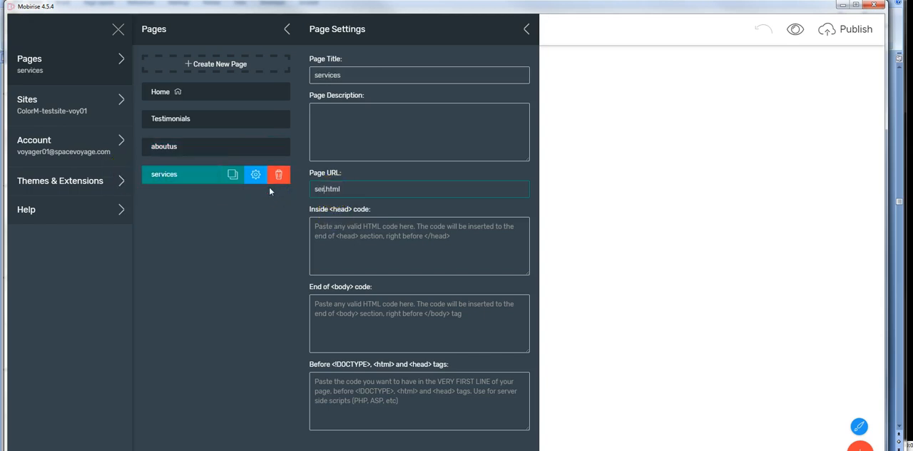
type("s")
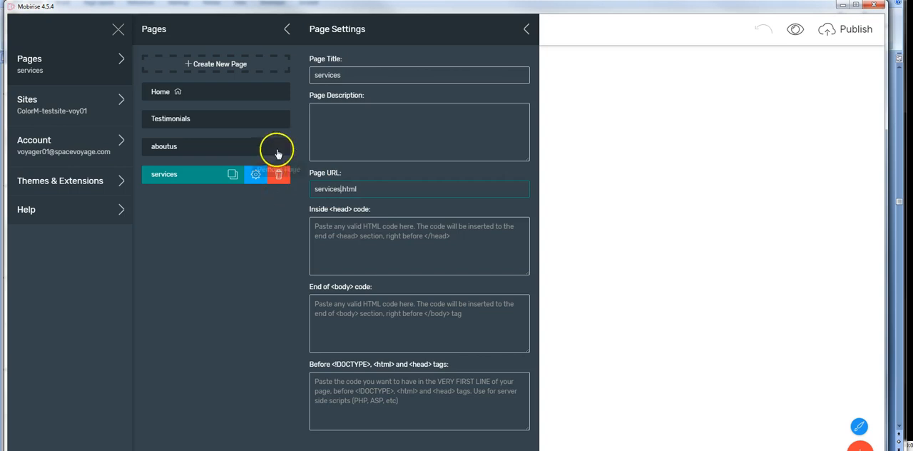
left_click(182, 95)
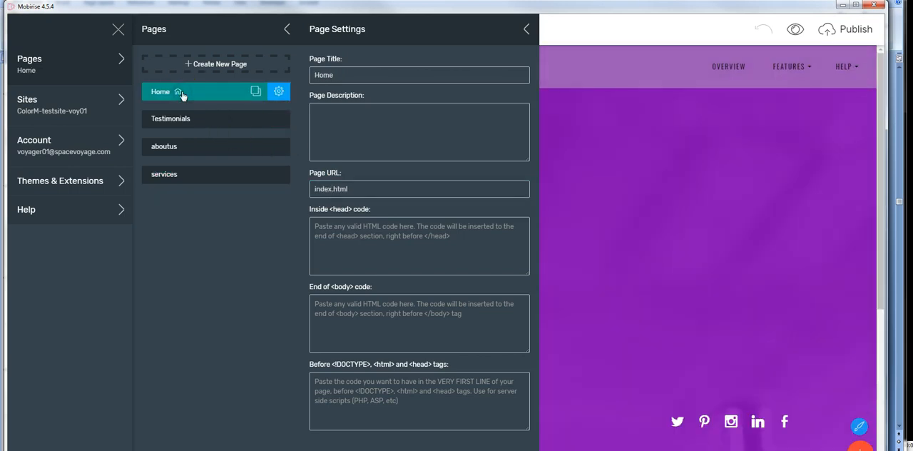
Step: Open the Testimonials page and review its page title and URL in the page settings
left_click(690, 166)
left_click(61, 65)
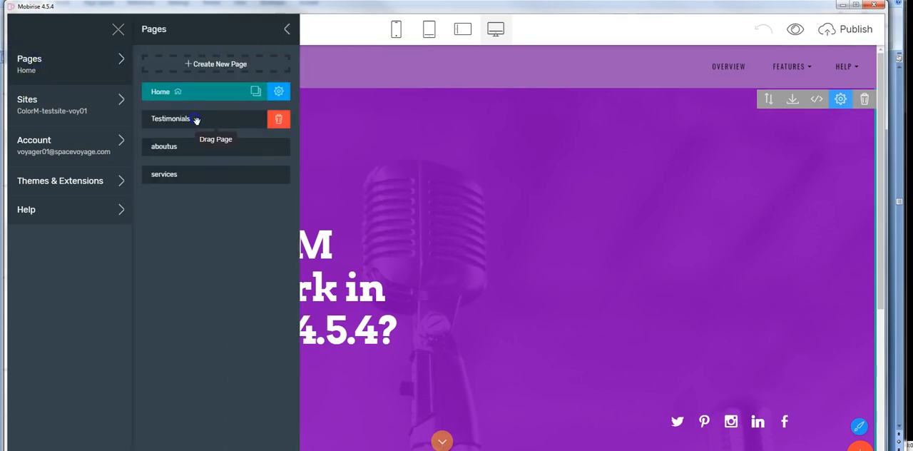
left_click(187, 119)
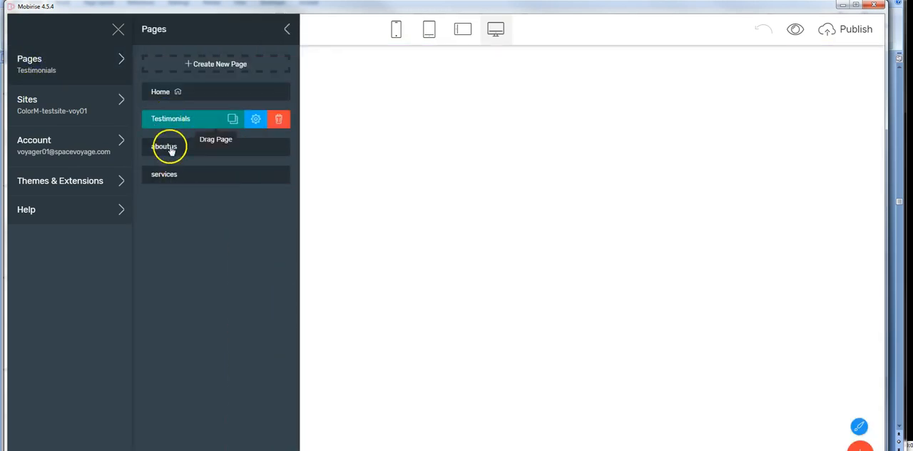
left_click(350, 137)
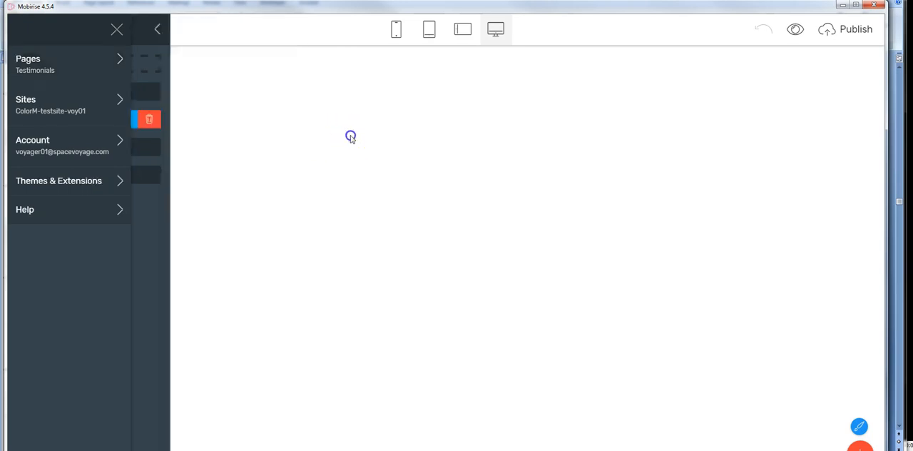
left_click(29, 29)
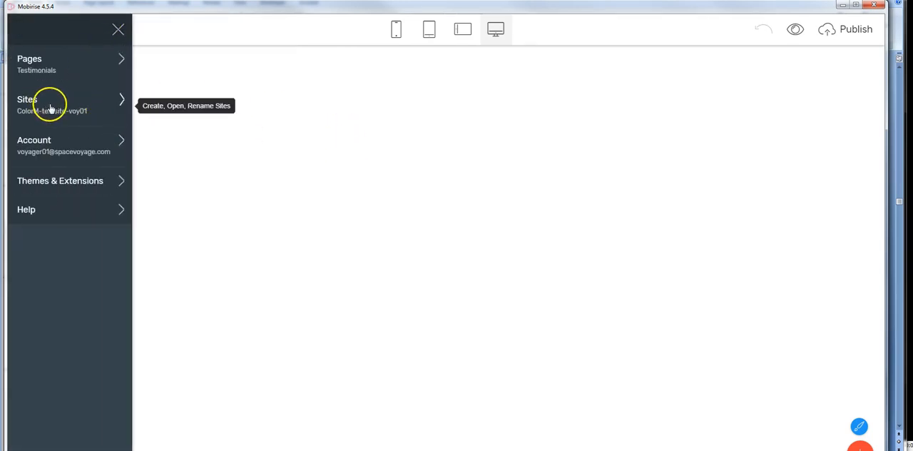
left_click(29, 59)
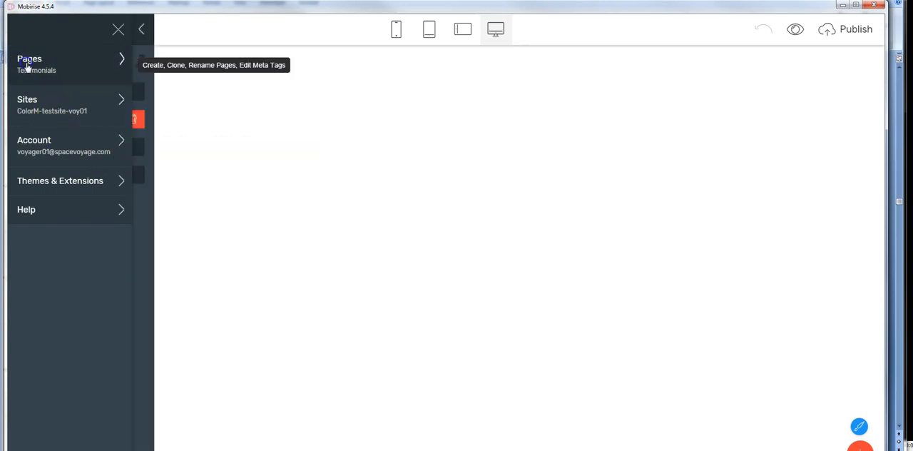
left_click(255, 118)
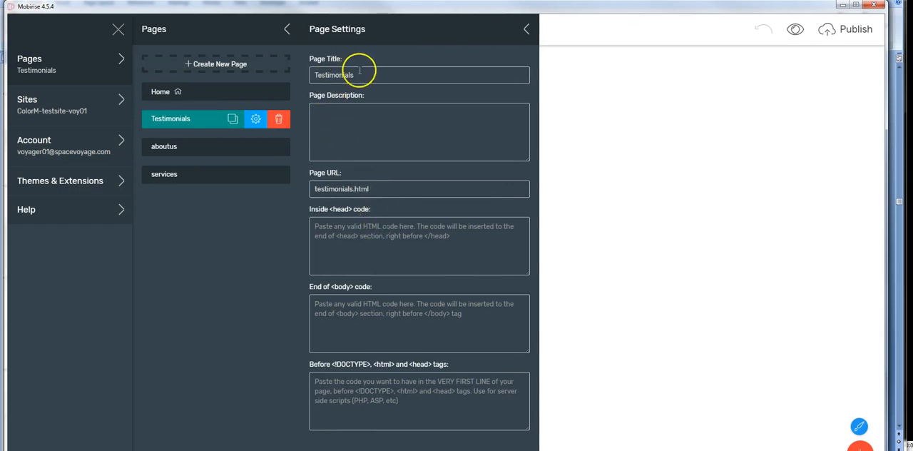
left_click(618, 247)
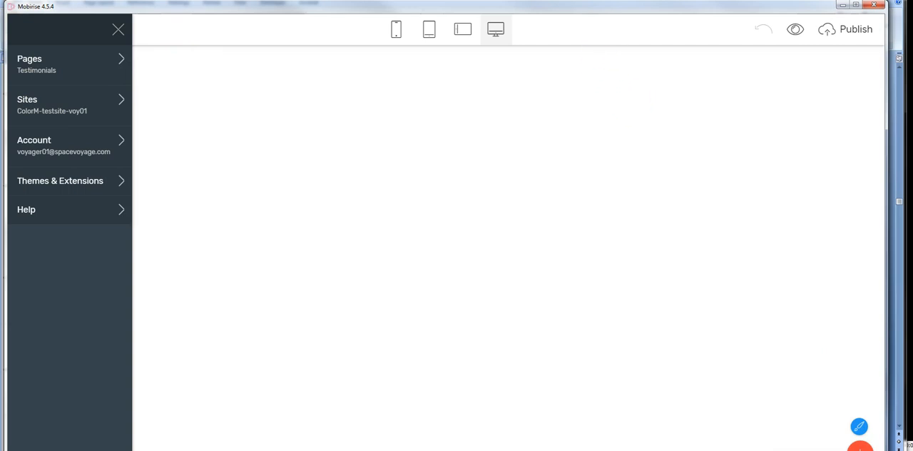
Step: Try to add the saved menu user block to the empty Testimonials page
left_click_drag(582, 7, 582, 5)
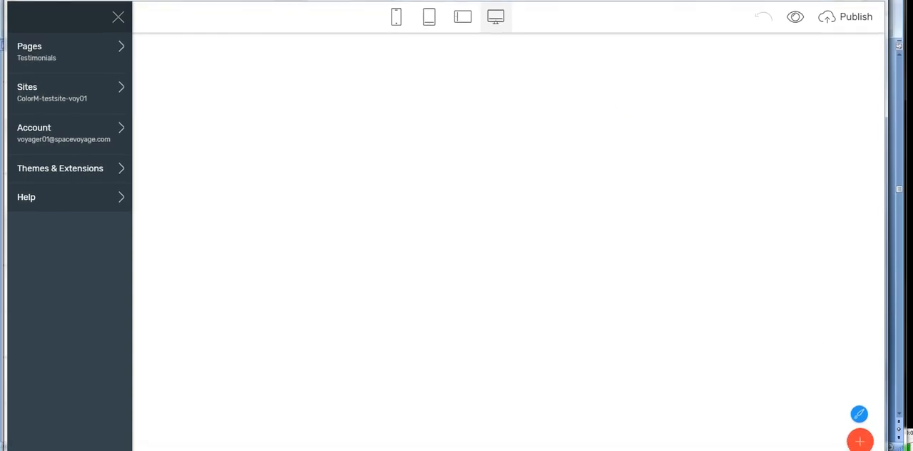
left_click(860, 440)
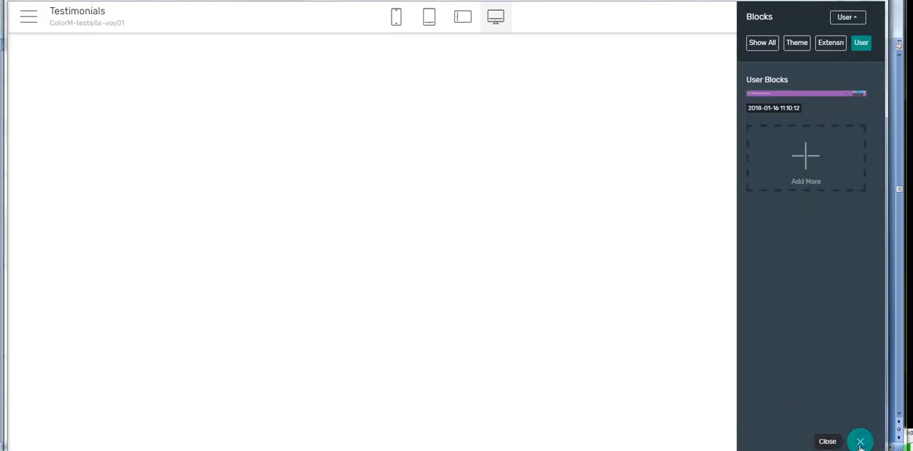
mouse_move(787, 109)
left_click_drag(787, 100, 435, 70)
mouse_move(780, 98)
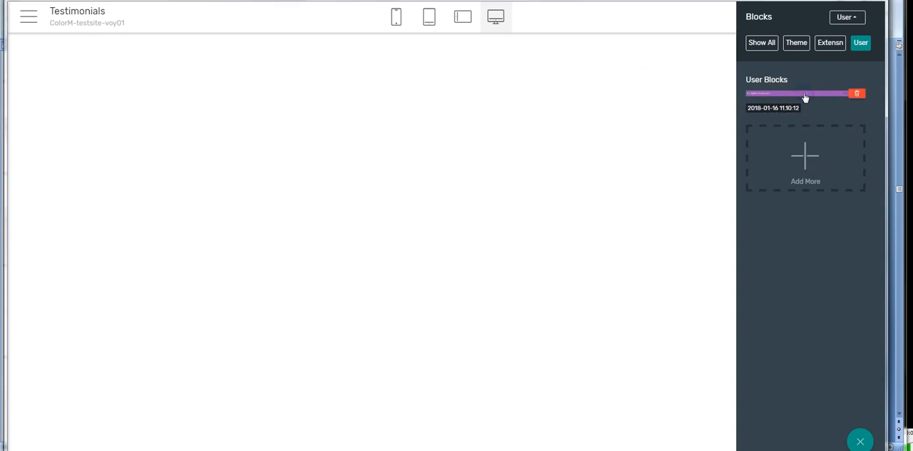
left_click(349, 74)
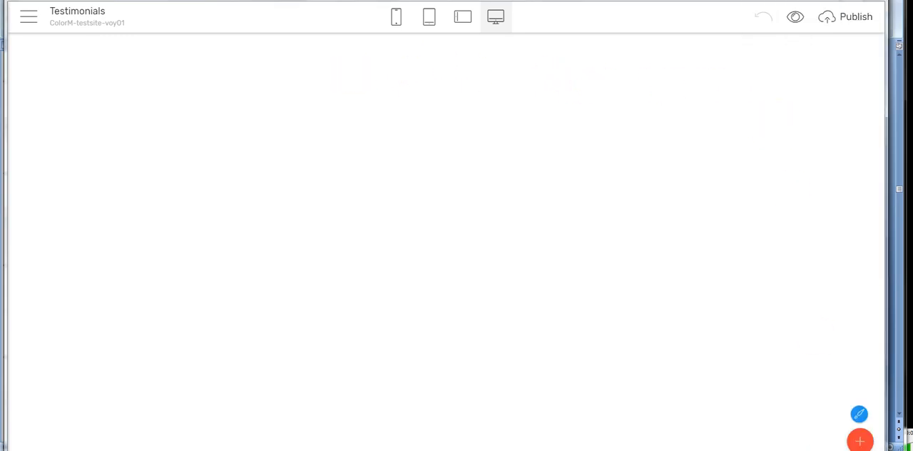
left_click(863, 438)
mouse_move(792, 100)
left_click_drag(792, 99, 480, 96)
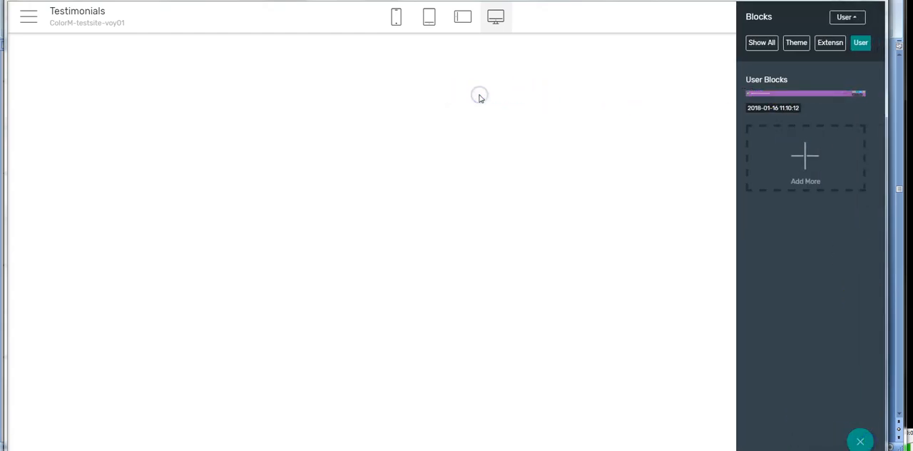
left_click_drag(297, 96, 227, 96)
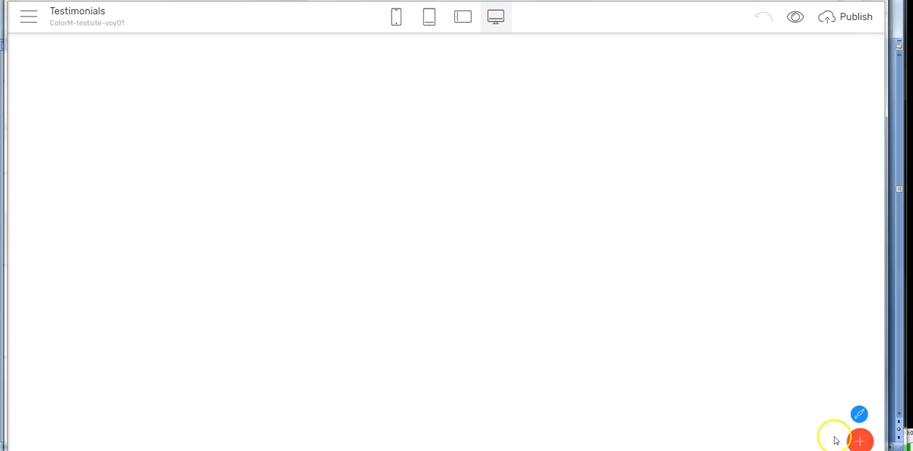
left_click(859, 440)
mouse_move(791, 93)
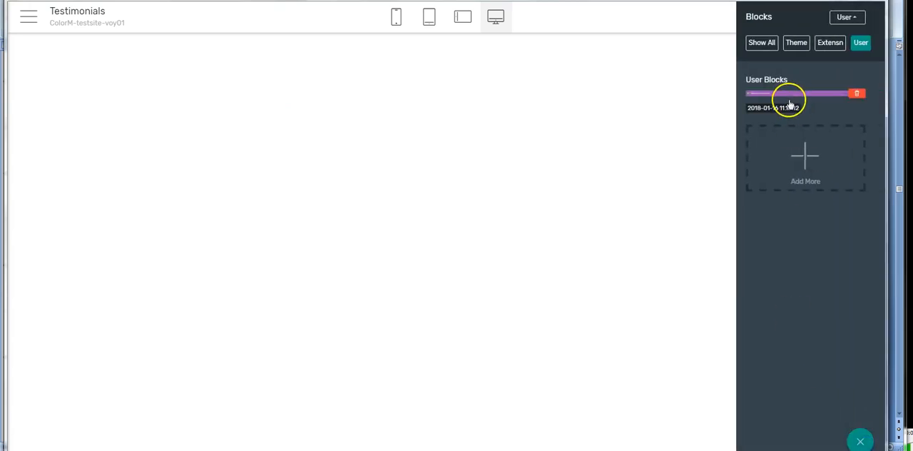
left_click_drag(794, 98, 516, 104)
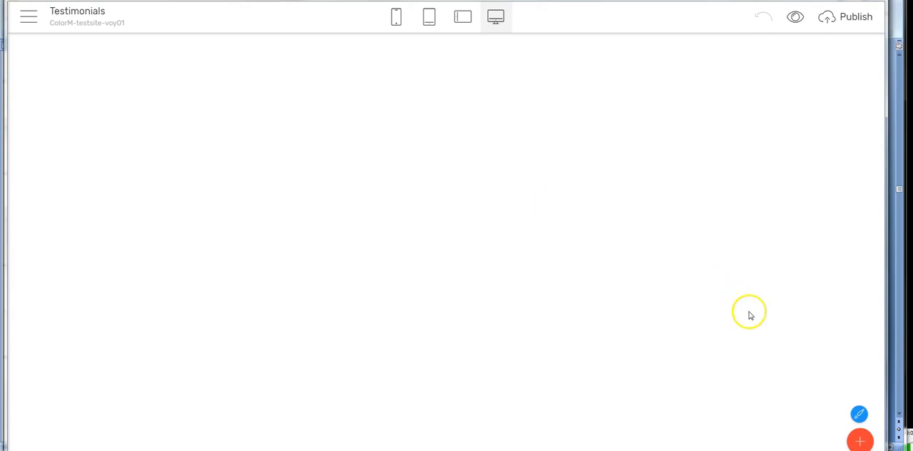
left_click(861, 438)
mouse_move(804, 95)
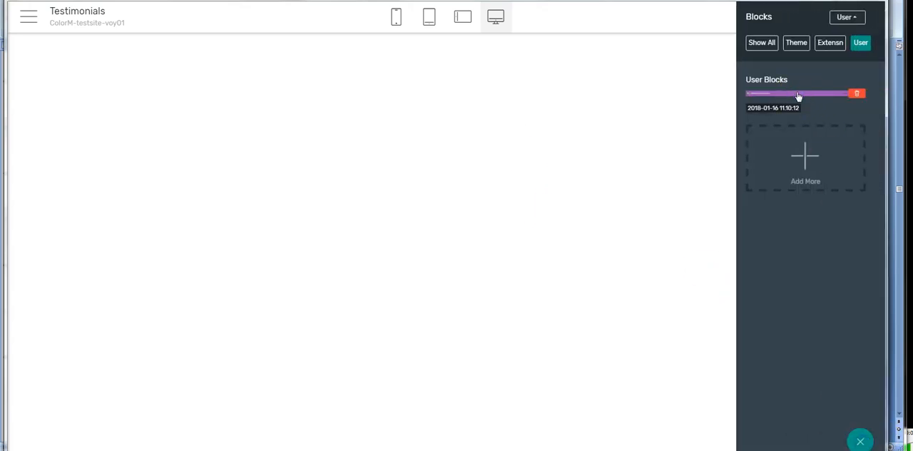
Step: Clone the Home page and name the copy home2
left_click(27, 20)
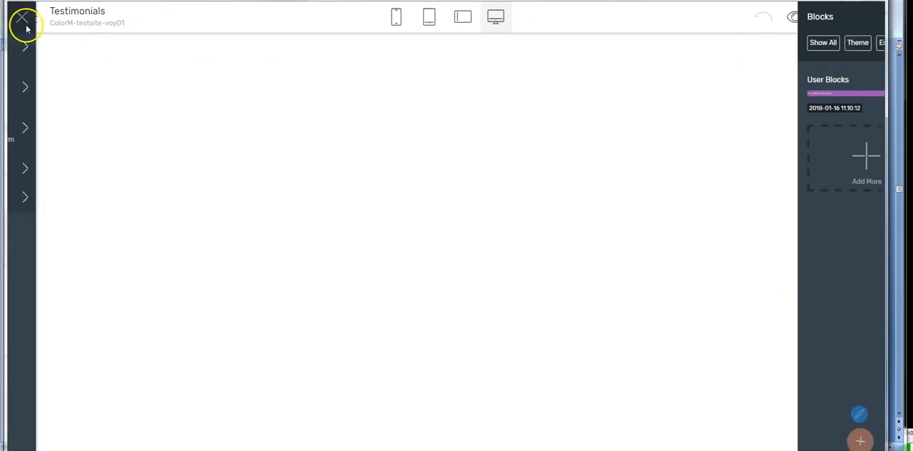
left_click(37, 47)
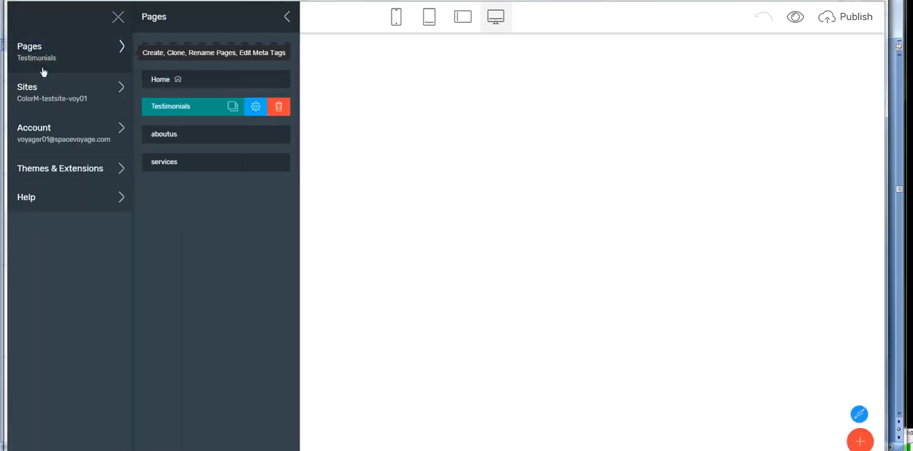
left_click(192, 79)
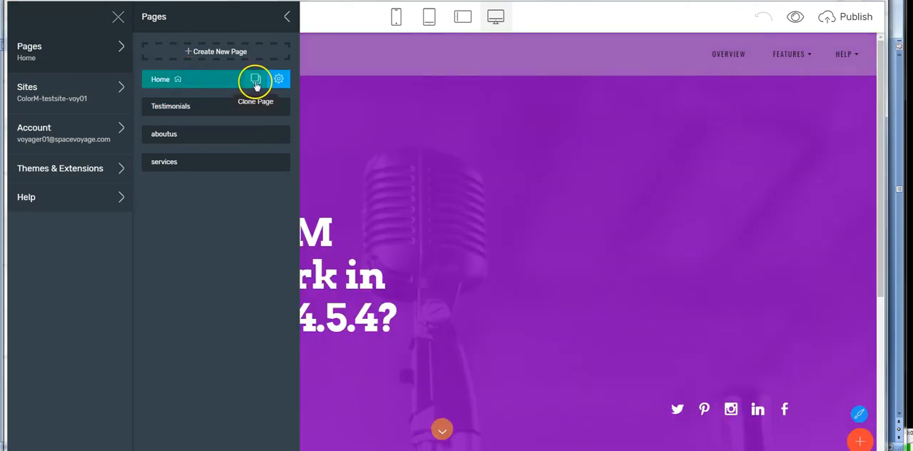
left_click(259, 80)
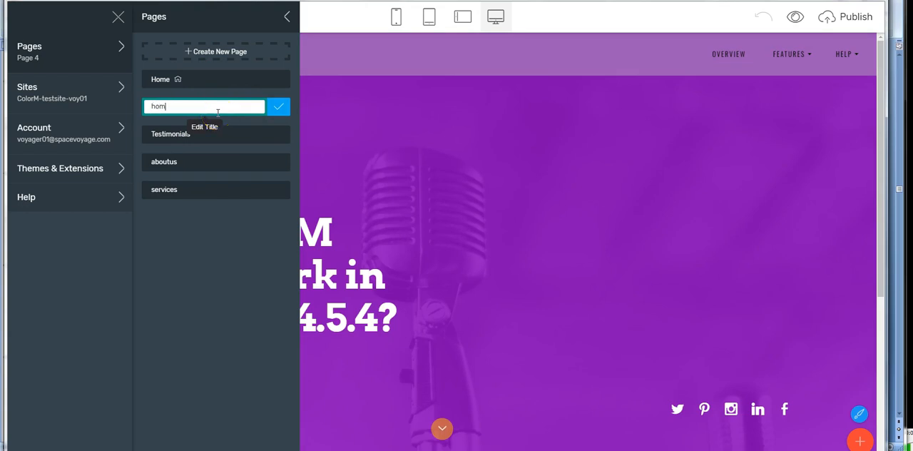
left_click(412, 143)
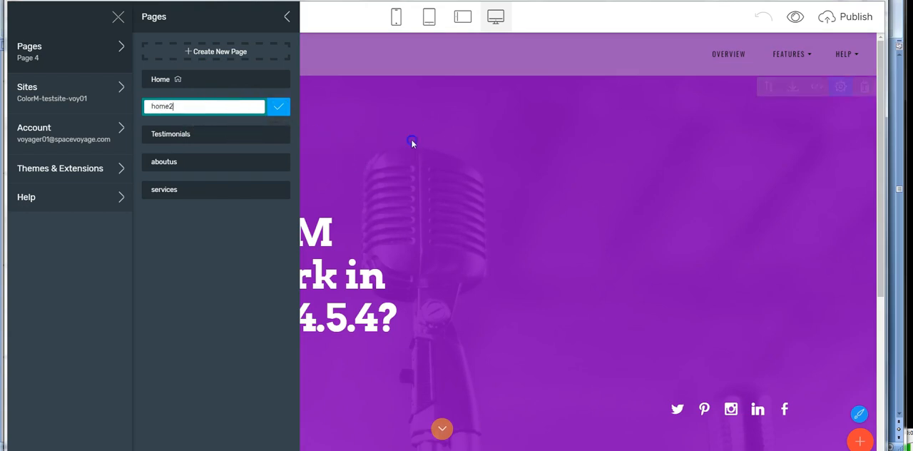
left_click(29, 17)
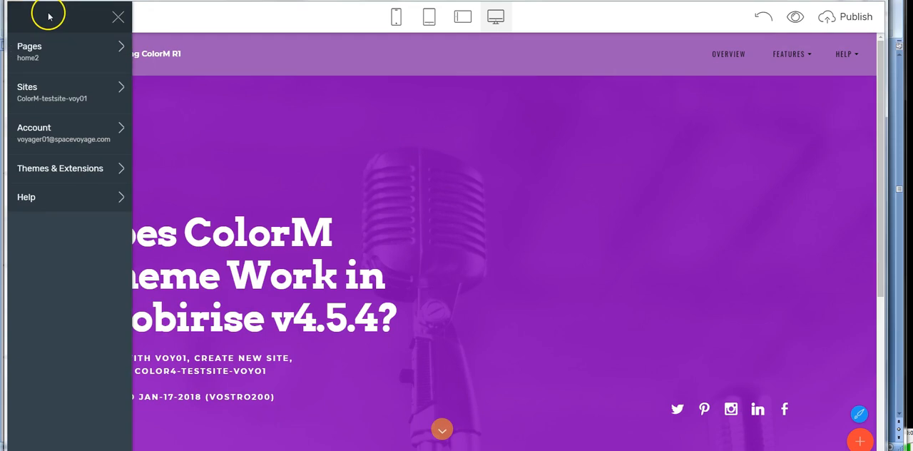
left_click(492, 63)
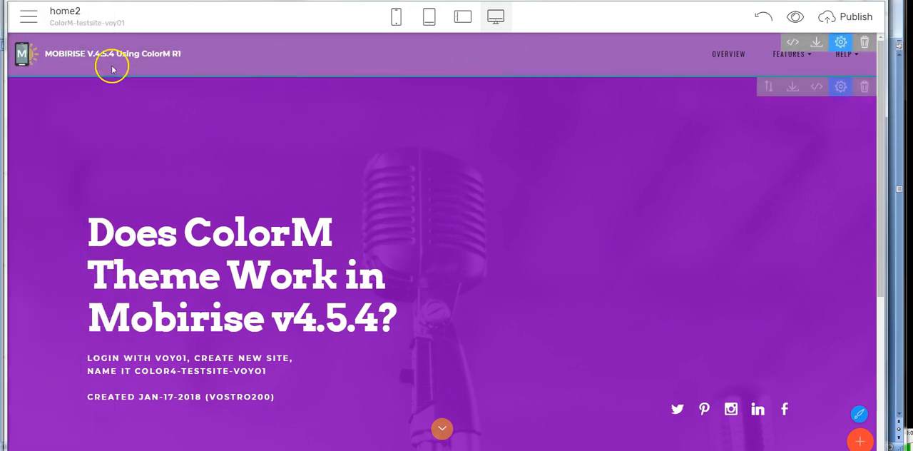
Step: Reopen the Testimonials page and try once more to place the saved menu block on it
left_click(26, 17)
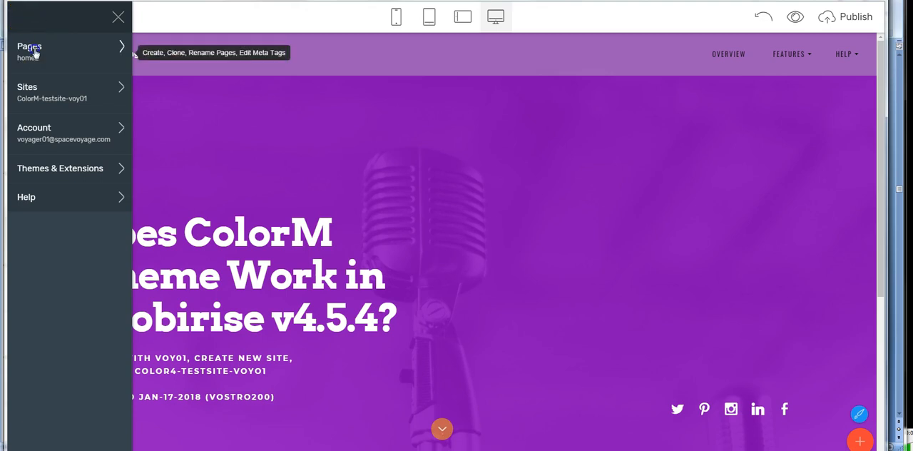
left_click(34, 54)
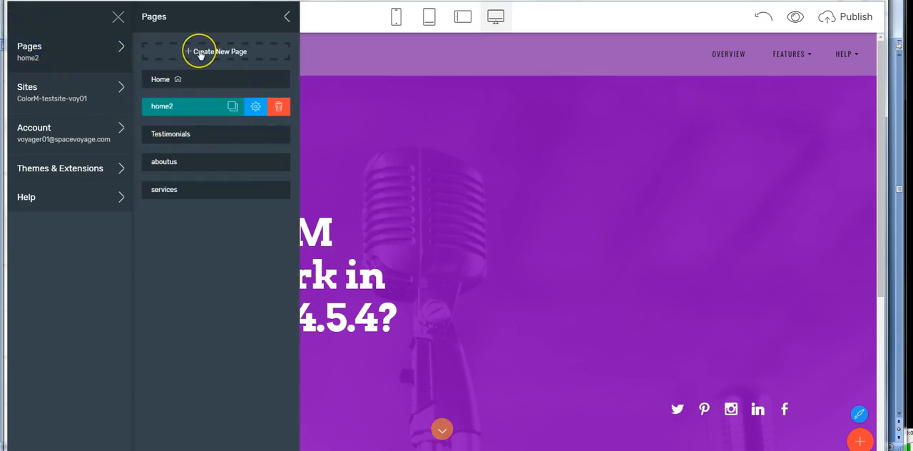
left_click(203, 135)
left_click(469, 110)
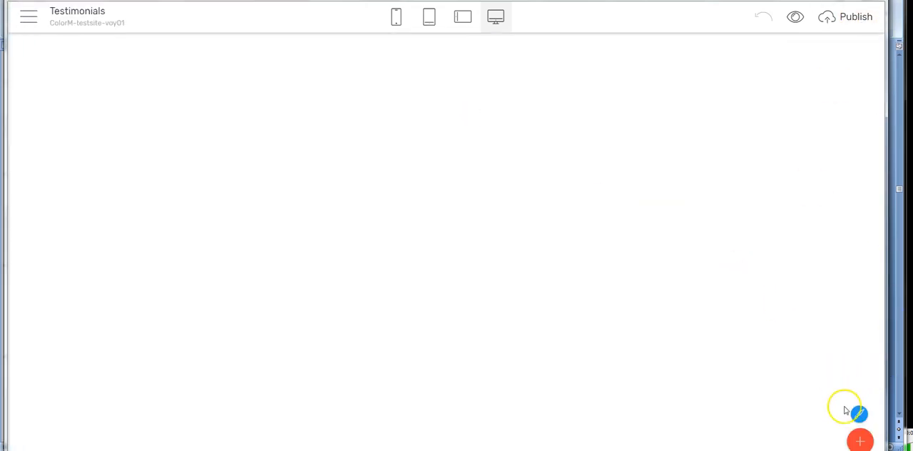
left_click(860, 440)
mouse_move(766, 96)
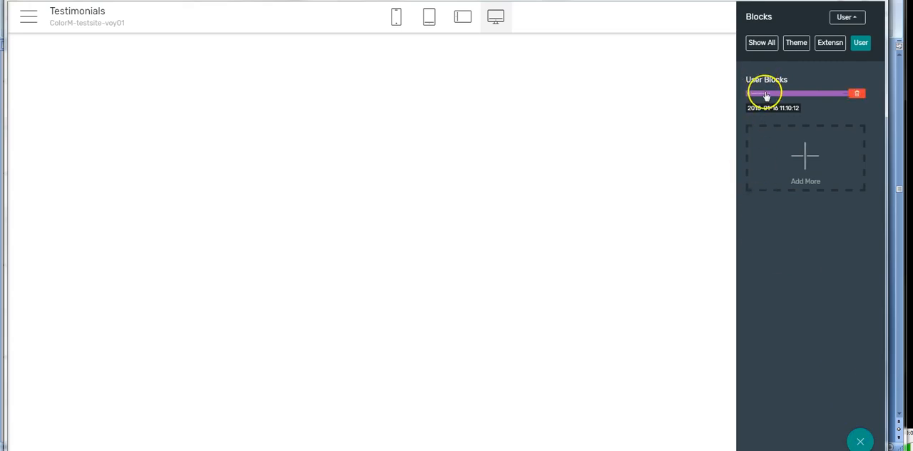
left_click(803, 100)
left_click_drag(816, 98, 487, 122)
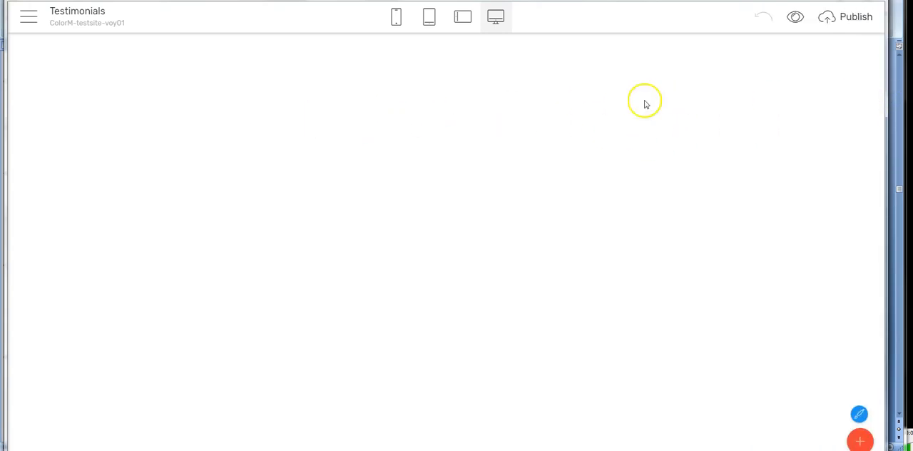
Step: Delete the Testimonials page from the site
left_click(28, 16)
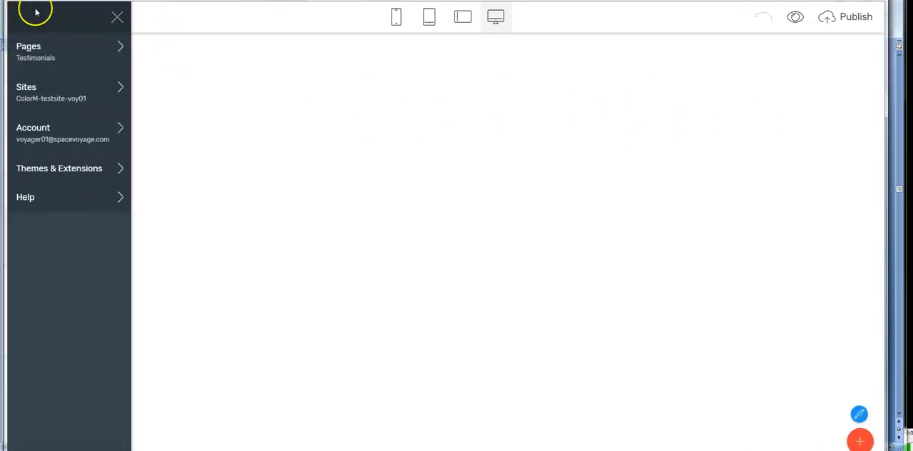
left_click(33, 58)
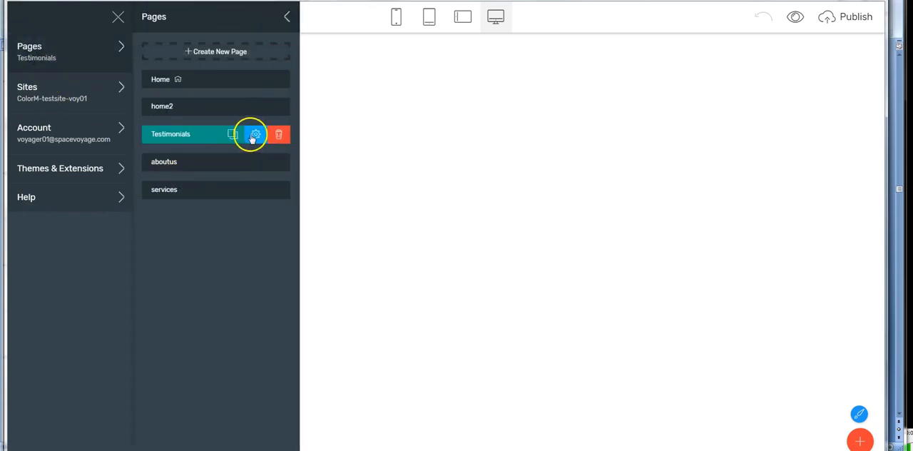
left_click(279, 135)
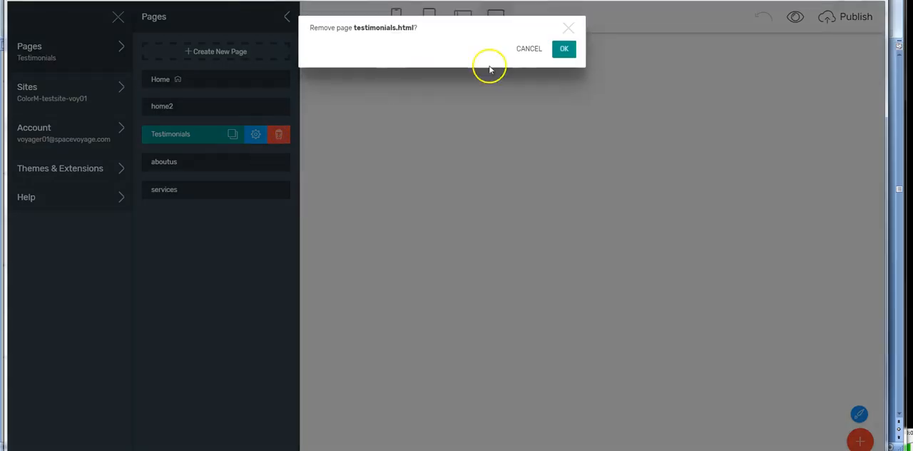
left_click(563, 46)
left_click(273, 136)
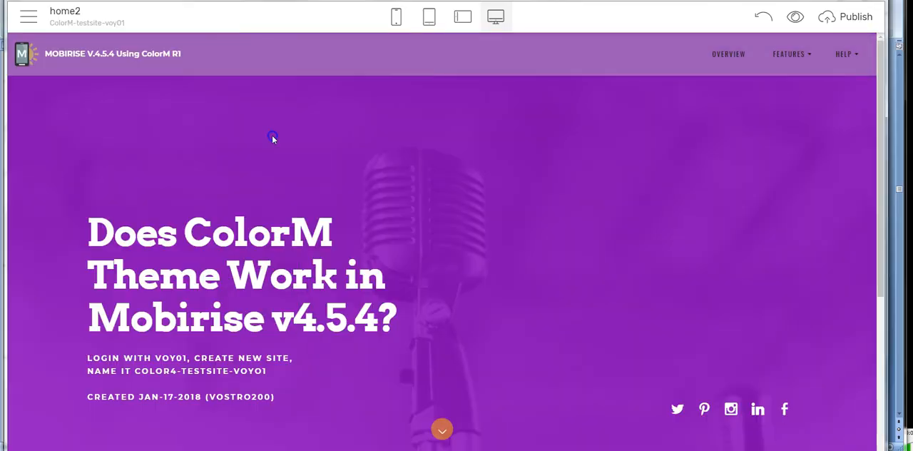
Step: Delete the aboutus page from the site
left_click(26, 21)
left_click(47, 121)
left_click(28, 19)
left_click(31, 56)
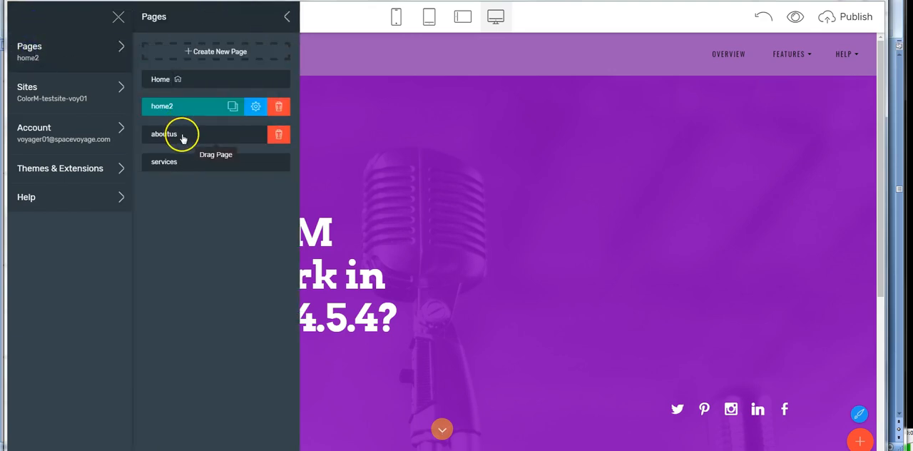
left_click(171, 136)
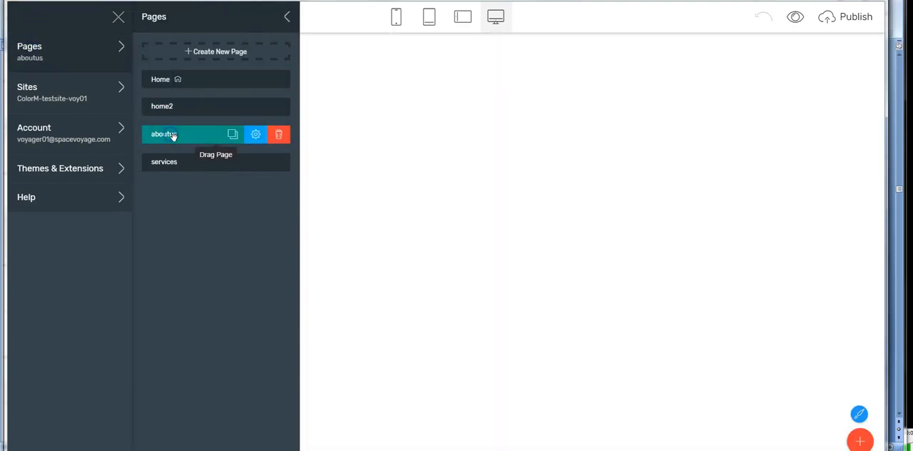
left_click(279, 136)
left_click(563, 48)
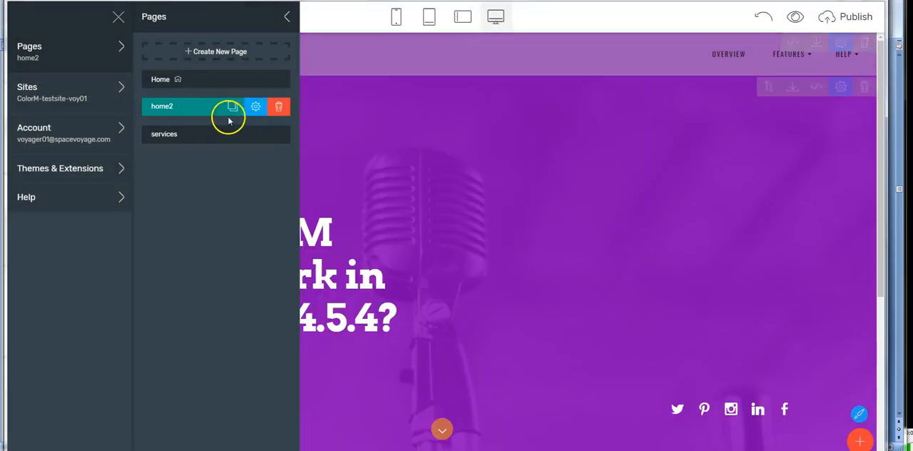
Step: Delete the services page from the site
left_click(228, 120)
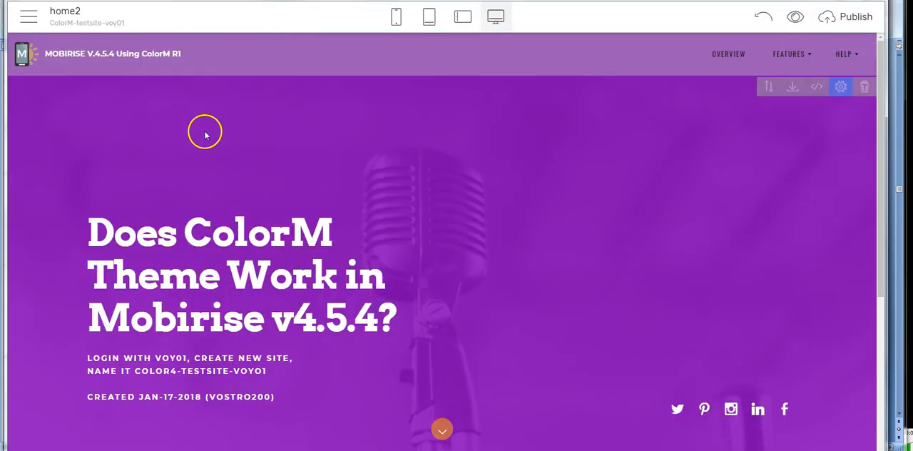
left_click(24, 12)
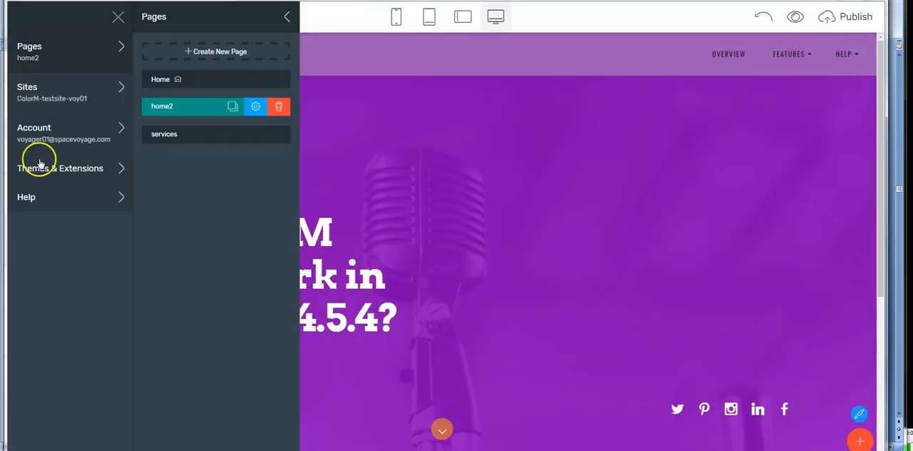
left_click(160, 134)
left_click(258, 135)
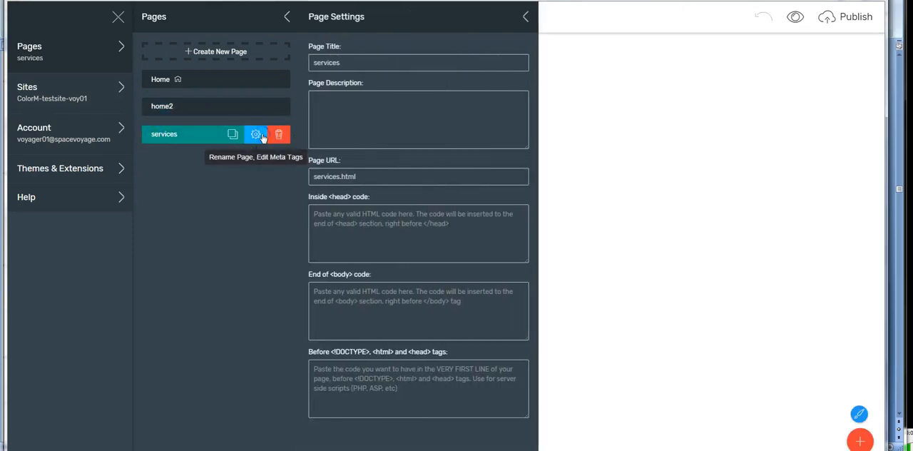
left_click(283, 134)
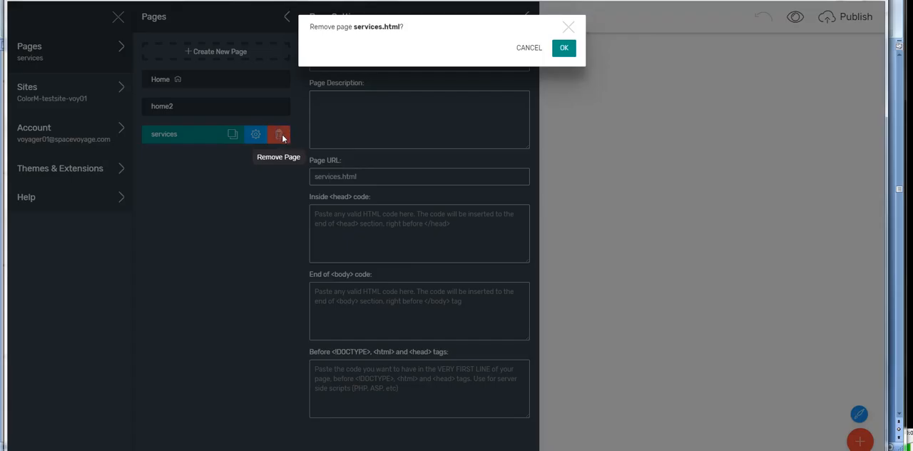
left_click(564, 51)
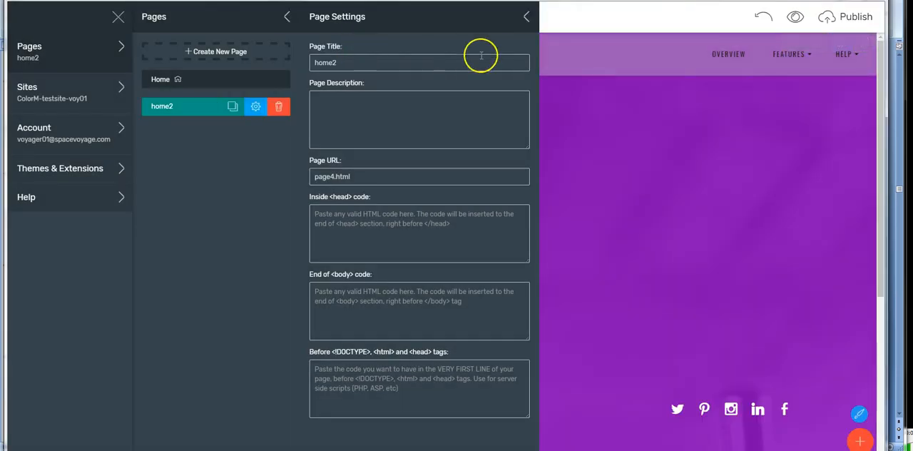
Step: Change the home2 page's title to About Us and its page URL to aboutus.html
left_click(562, 60)
left_click(24, 18)
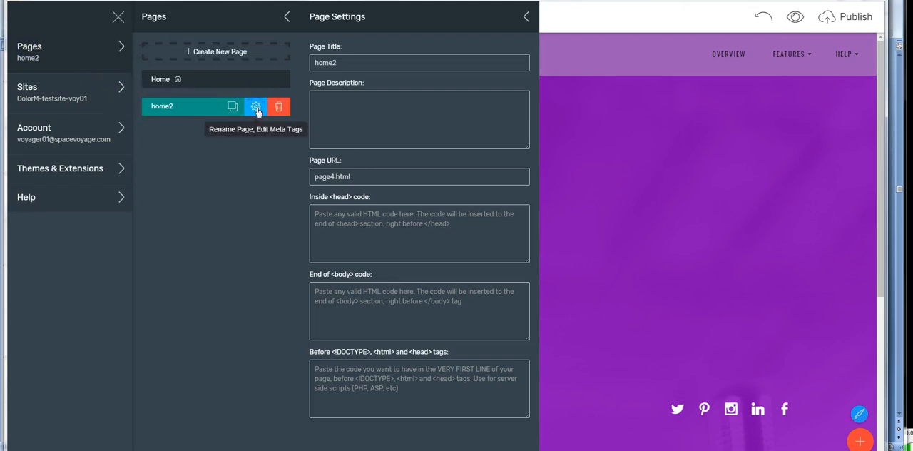
double_click(327, 62)
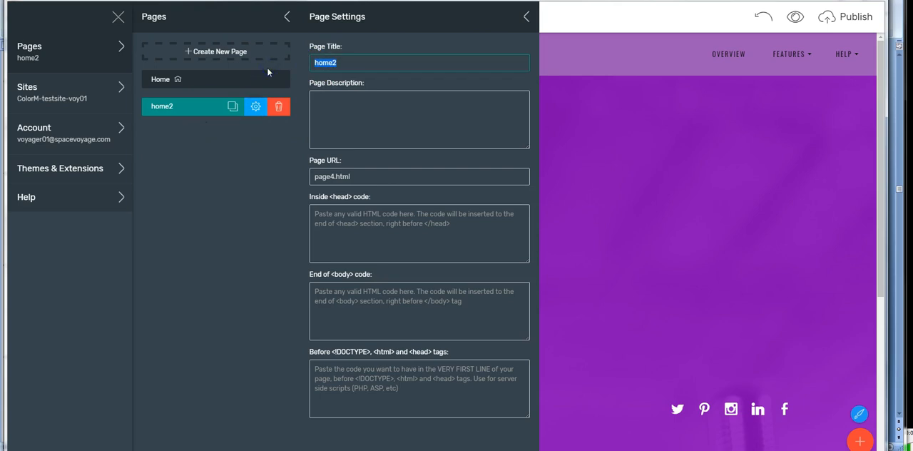
type("About Us")
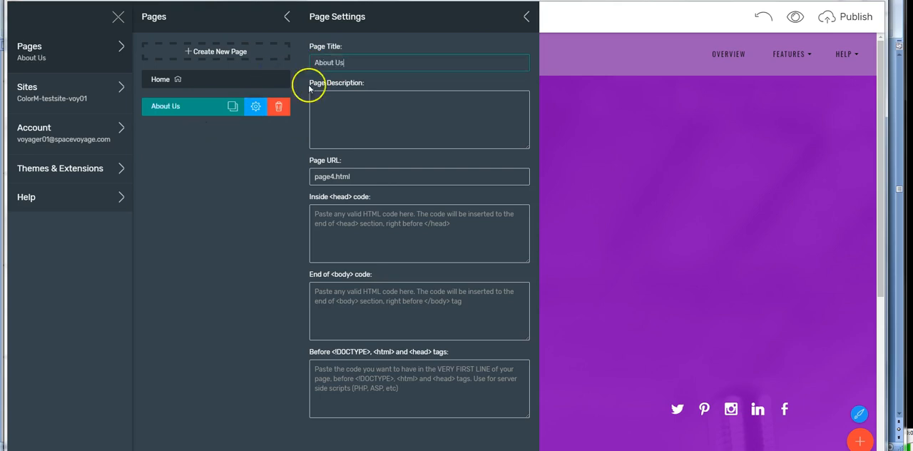
left_click_drag(332, 177, 284, 179)
type("aboutus")
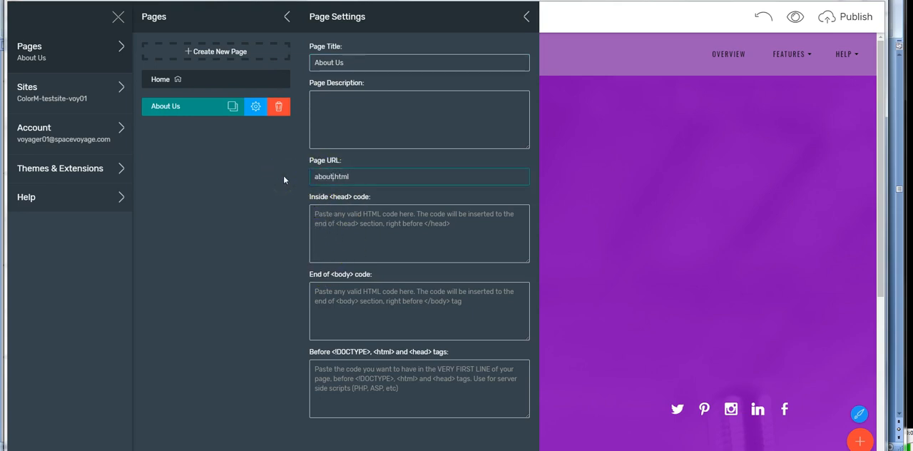
left_click(289, 188)
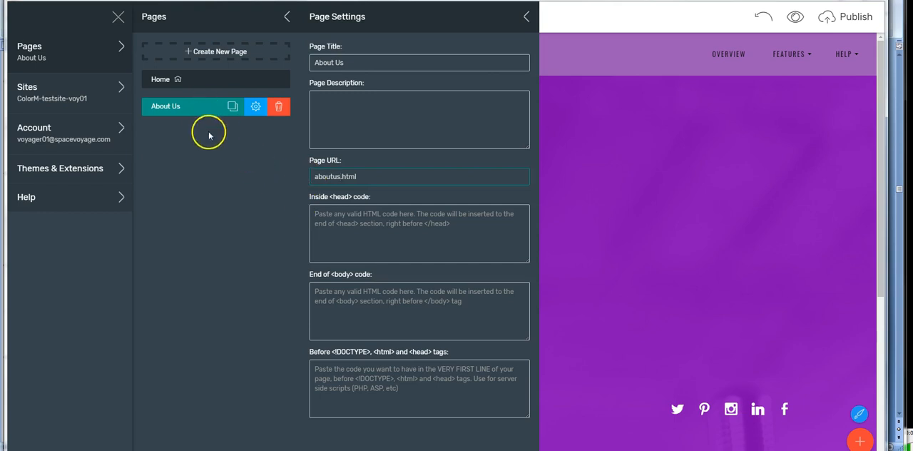
left_click(226, 205)
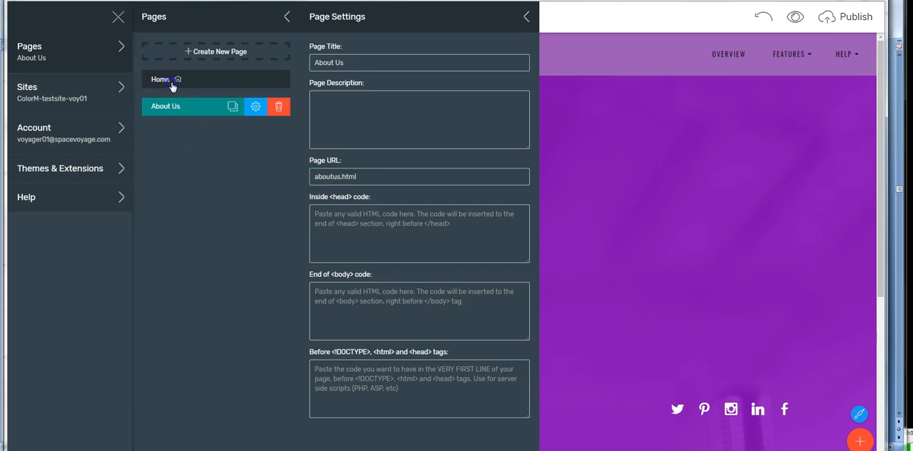
Step: Clone the Home page as Testimonials and set its page URL to testimonials.html
left_click(171, 79)
left_click(255, 80)
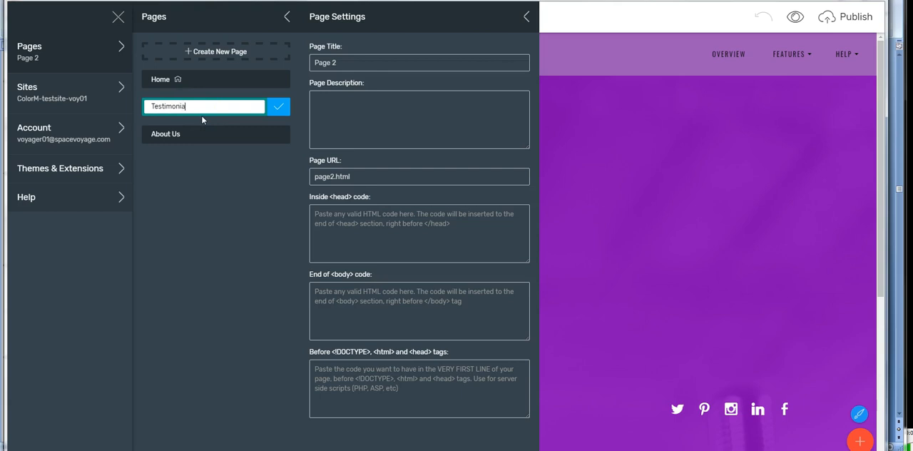
left_click(341, 62)
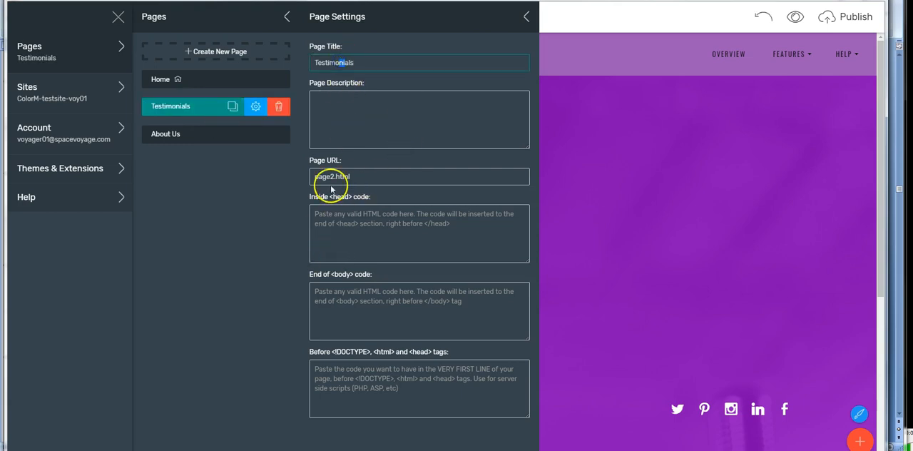
left_click_drag(334, 177, 288, 182)
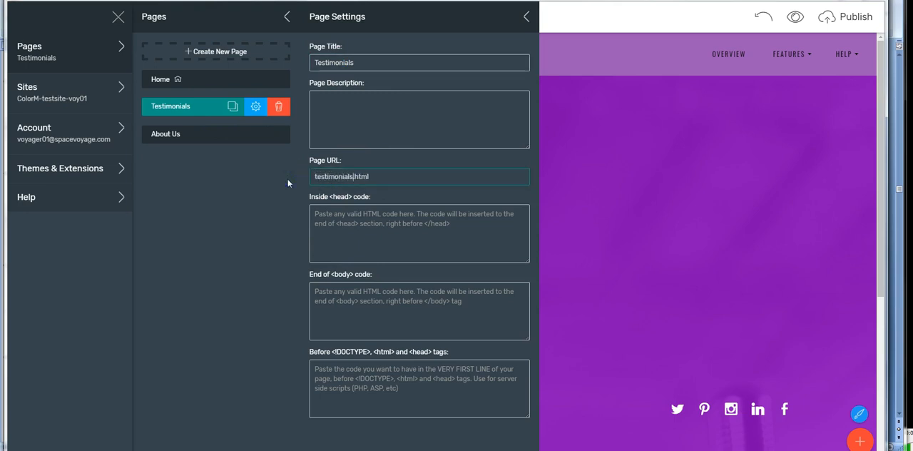
left_click(198, 204)
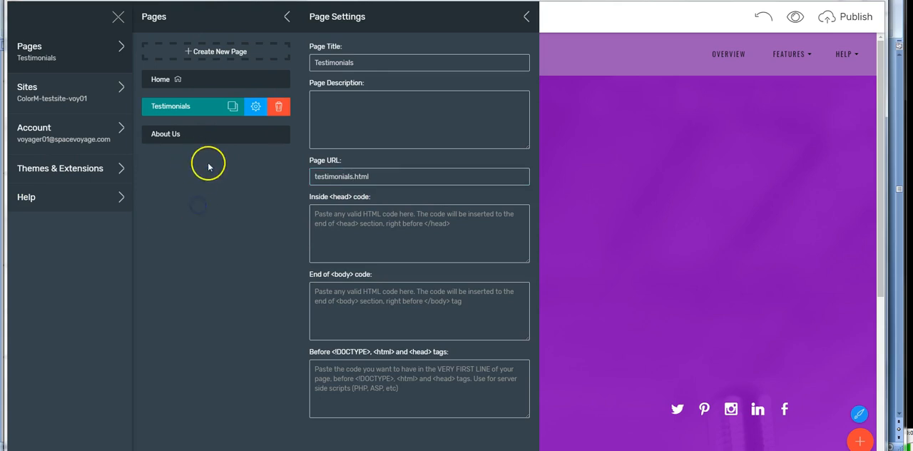
Step: Clone the Home page as Contact Us and set its page URL to contactus.html
left_click(163, 84)
left_click(255, 78)
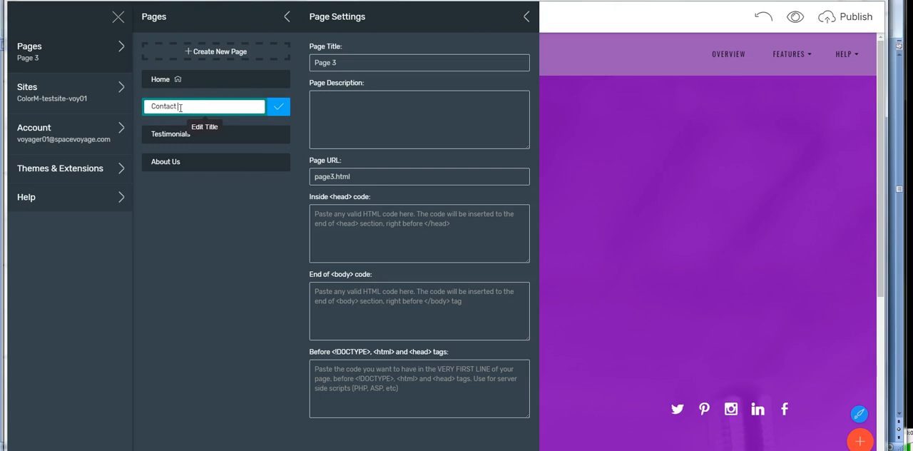
left_click(265, 234)
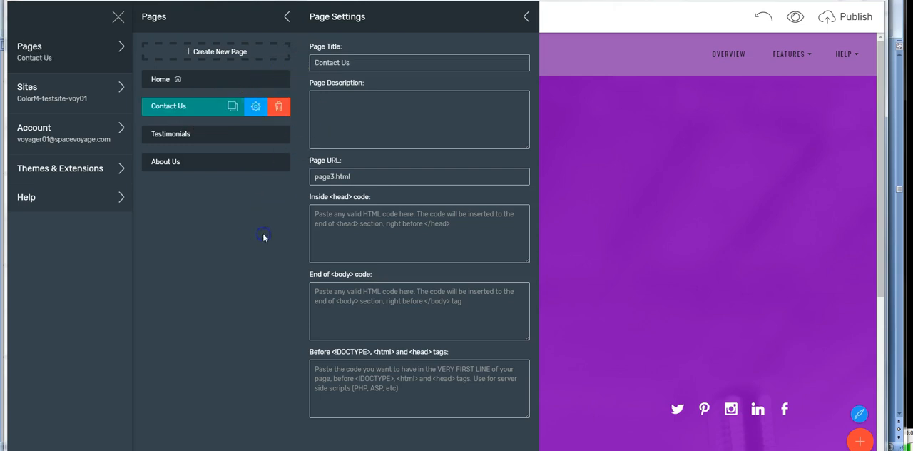
left_click_drag(334, 176, 303, 180)
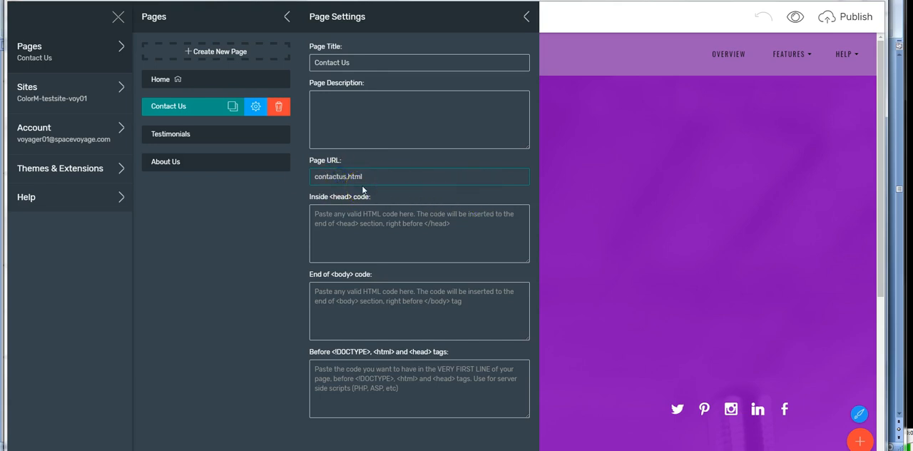
Step: Insert a hyphen in the Contact Us page's URL so it reads contact-us.html
left_click(340, 176)
type("-")
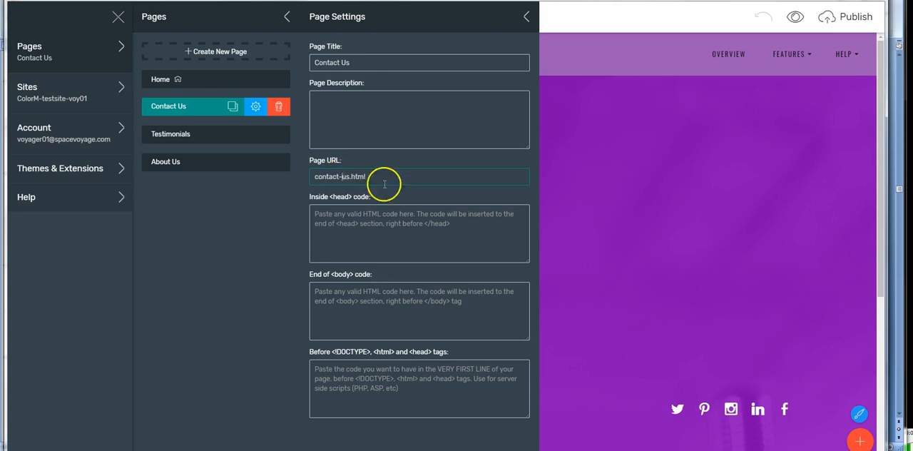
type("_")
key("BackSpace")
type("-")
left_click(339, 178)
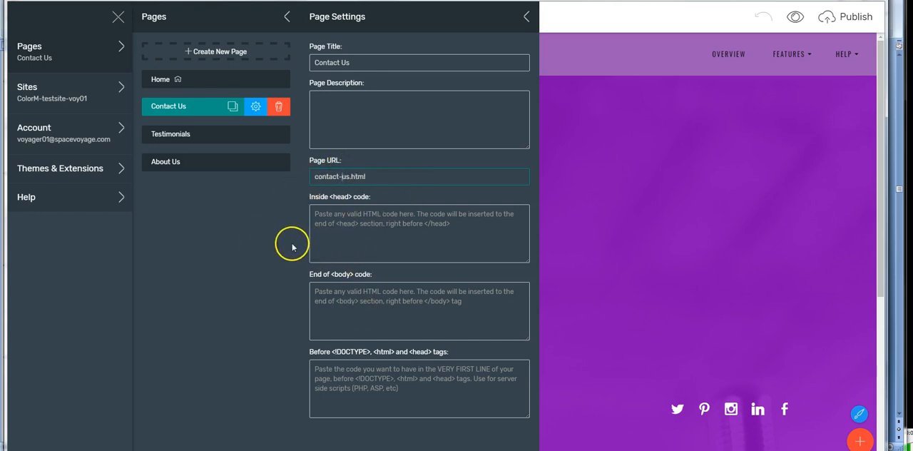
left_click(284, 277)
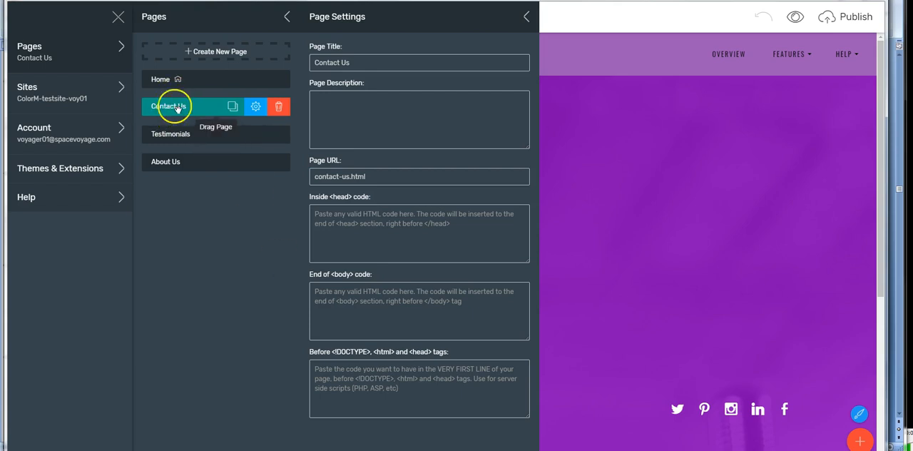
Step: Remove the purple microphone header block from the Contact Us page
left_click(593, 147)
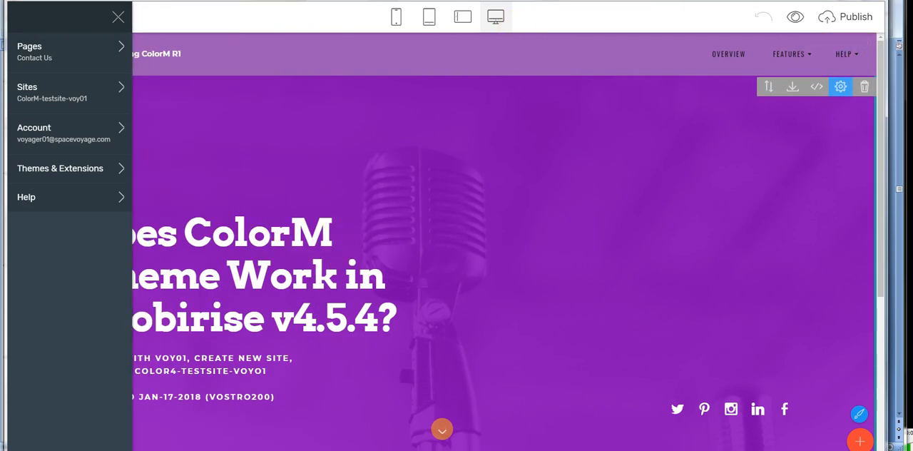
left_click(521, 227)
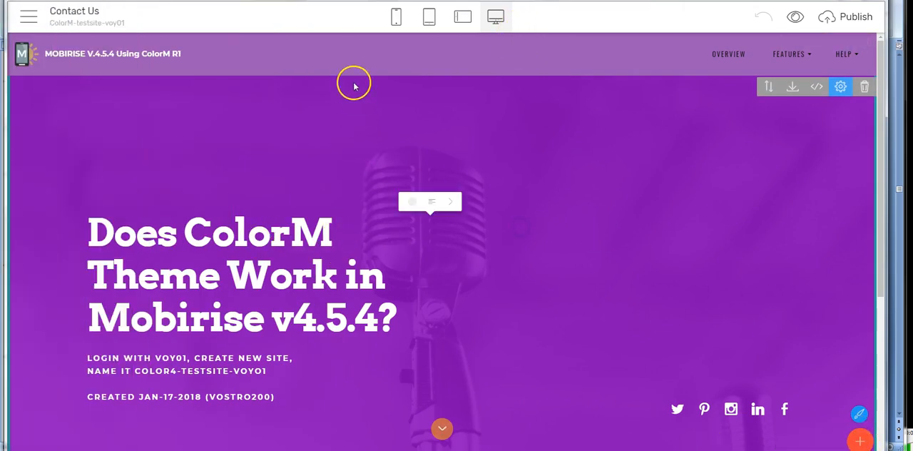
left_click(859, 441)
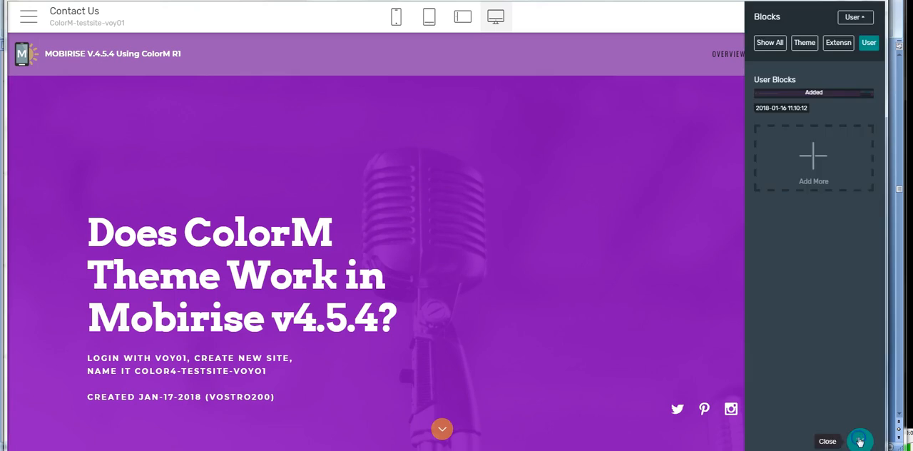
left_click(549, 261)
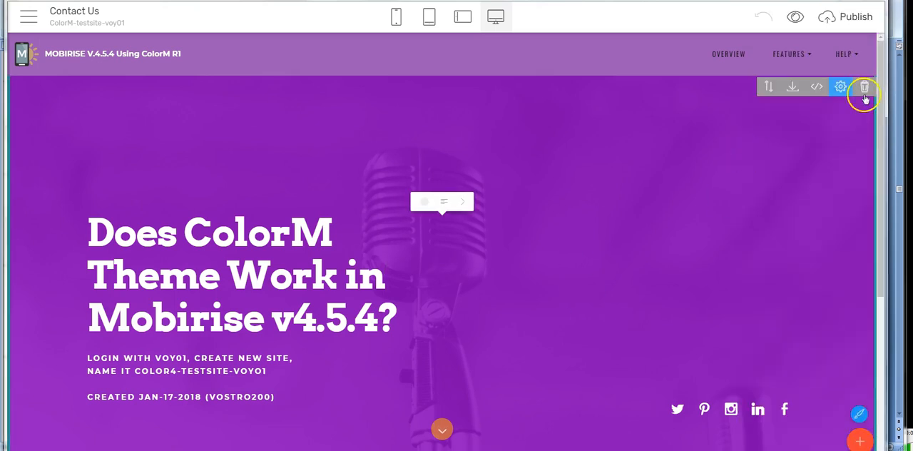
left_click(865, 87)
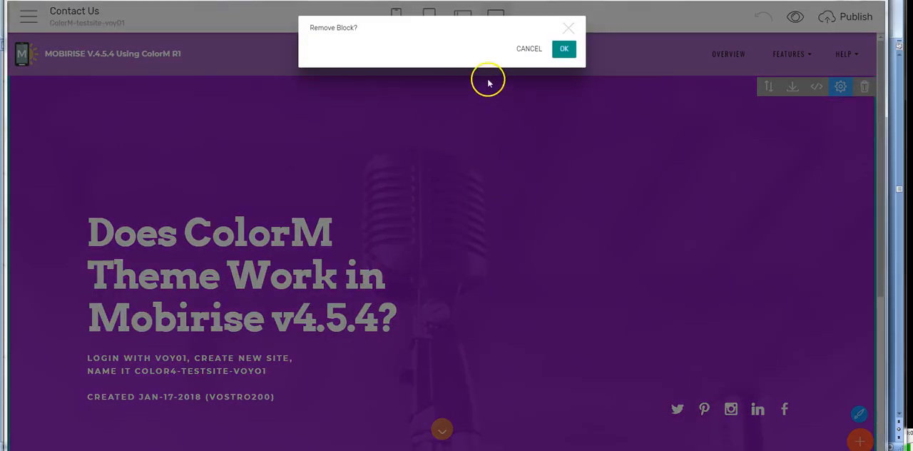
left_click(565, 50)
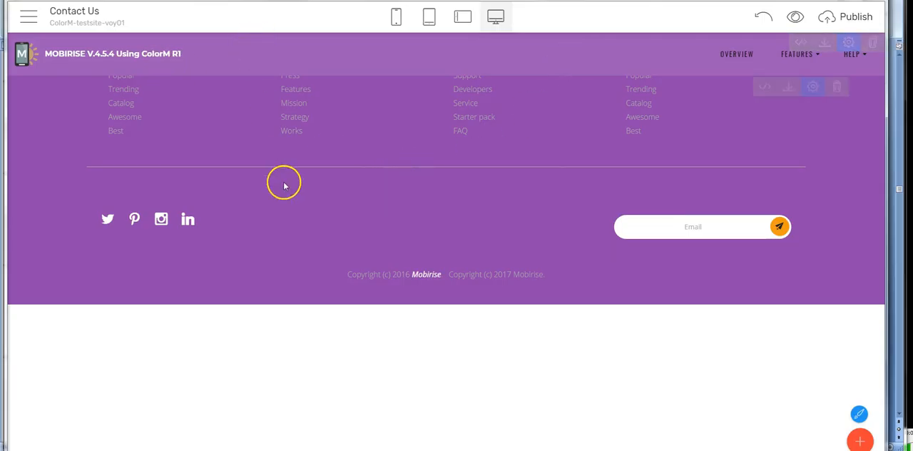
Step: Add the teal, purple and blue Intro blocks with contact forms from the theme to the Contact Us page and review them
left_click(859, 440)
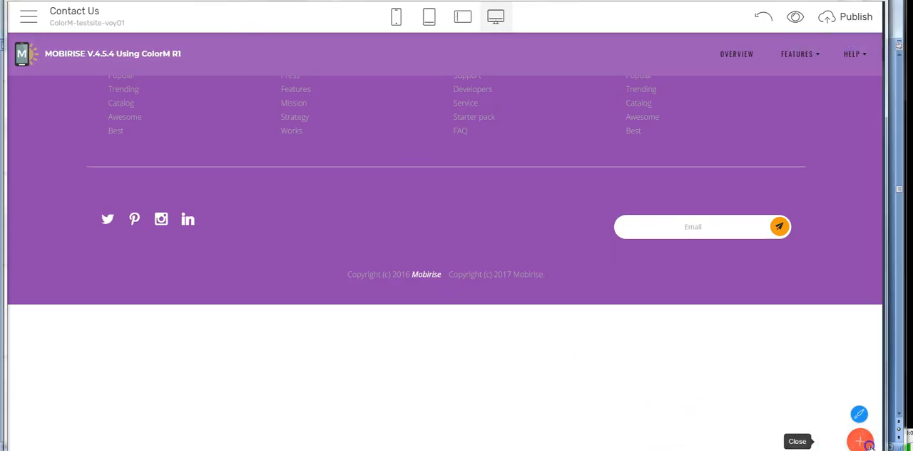
left_click(796, 44)
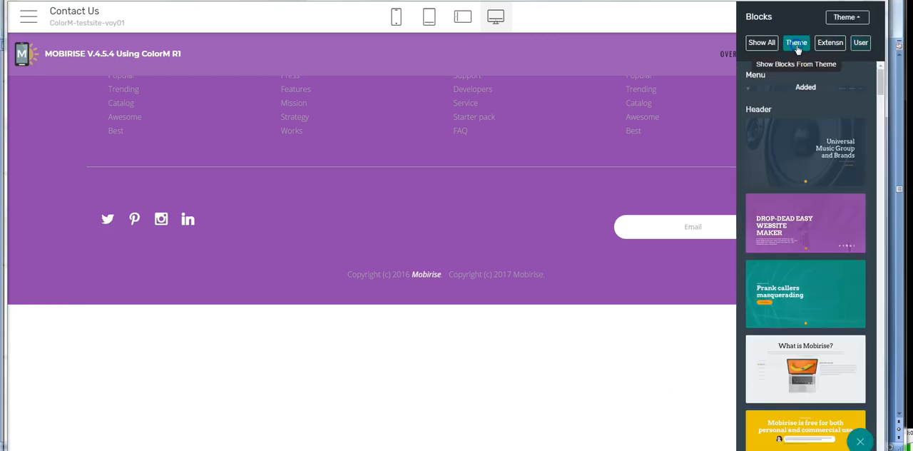
scroll(809, 235, "down", 15)
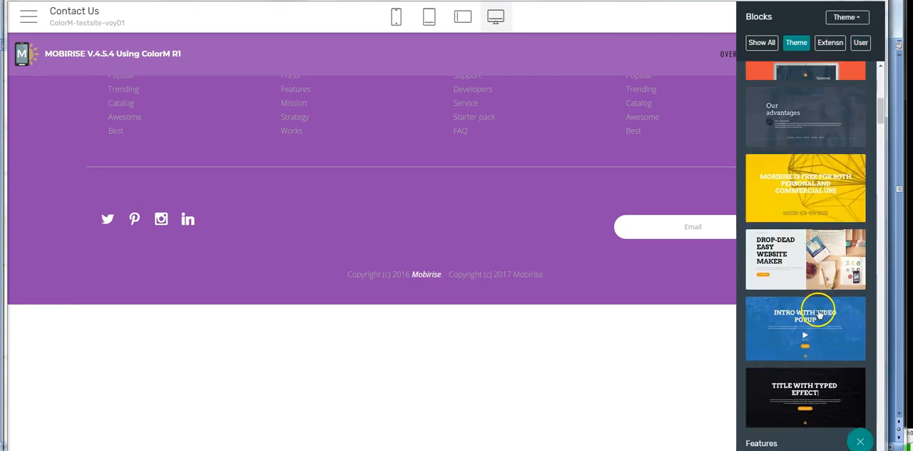
scroll(823, 318, "down", 15)
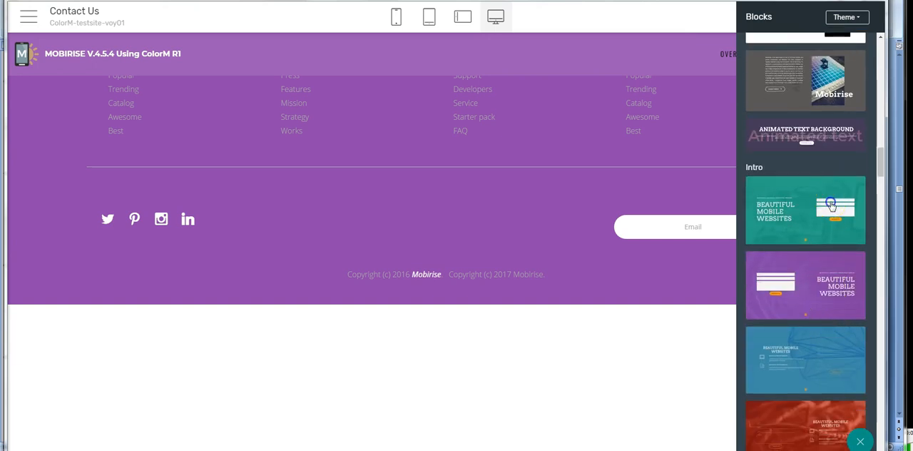
left_click(831, 204)
left_click_drag(805, 310, 508, 219)
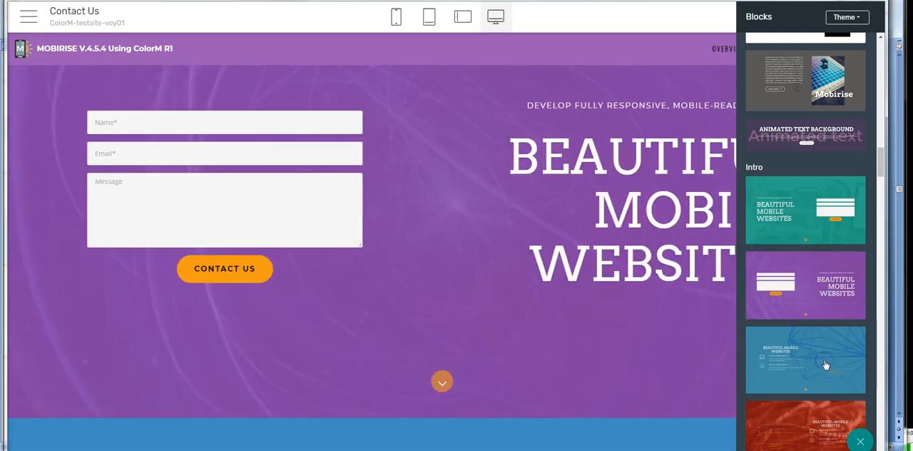
left_click(825, 366)
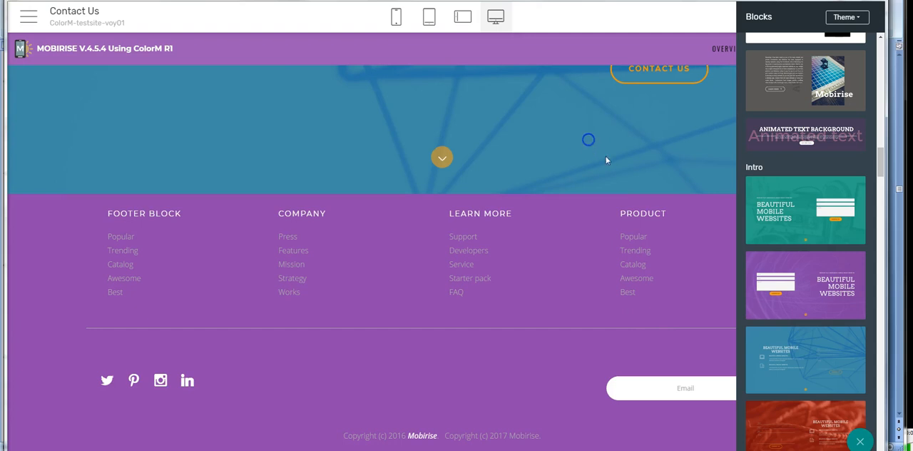
left_click(606, 160)
scroll(665, 172, "up", 6)
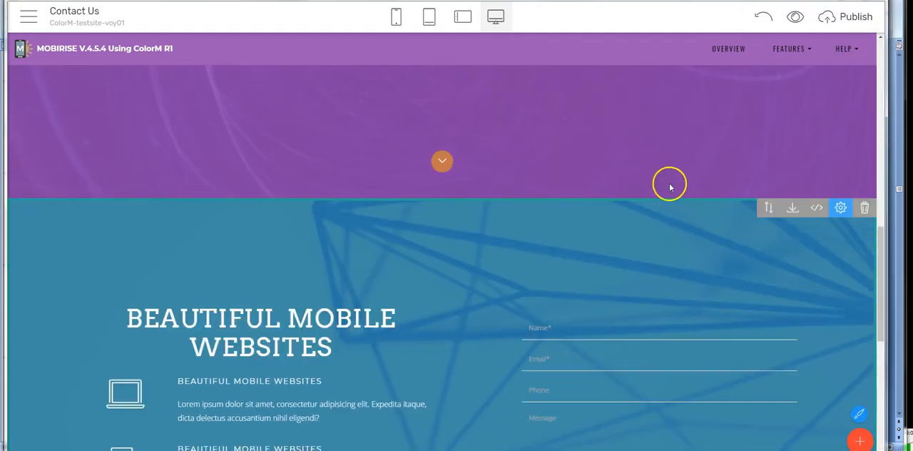
scroll(631, 127, "up", 10)
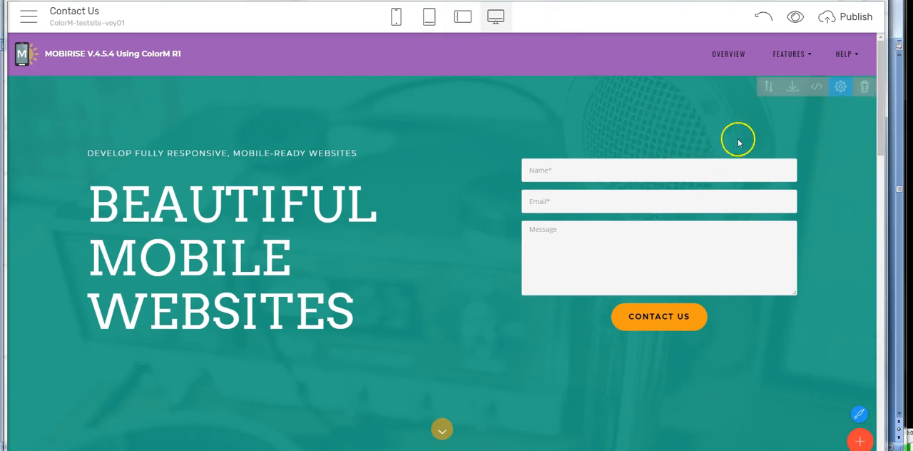
Step: Remove the teal and blue Intro contact form blocks from the Contact Us page
left_click(866, 87)
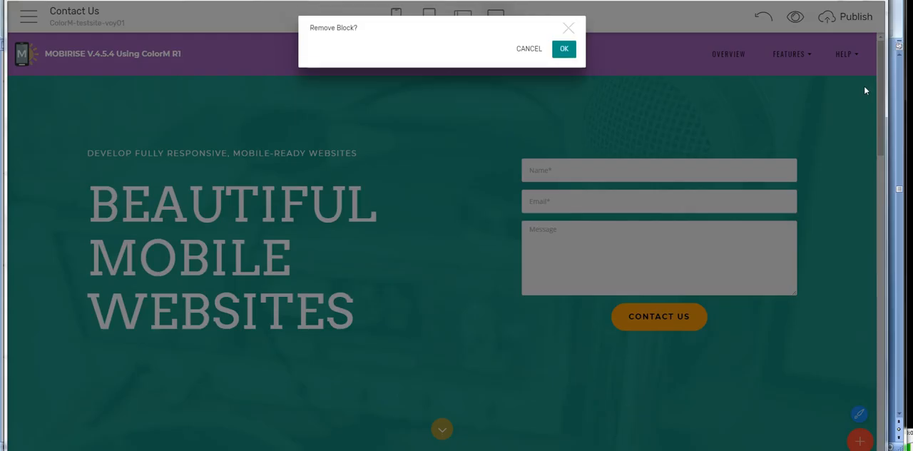
left_click(564, 50)
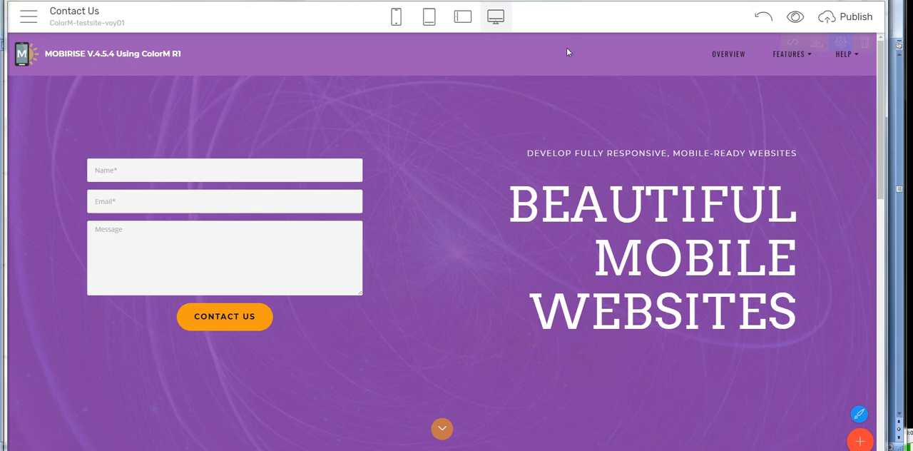
scroll(550, 267, "down", 5)
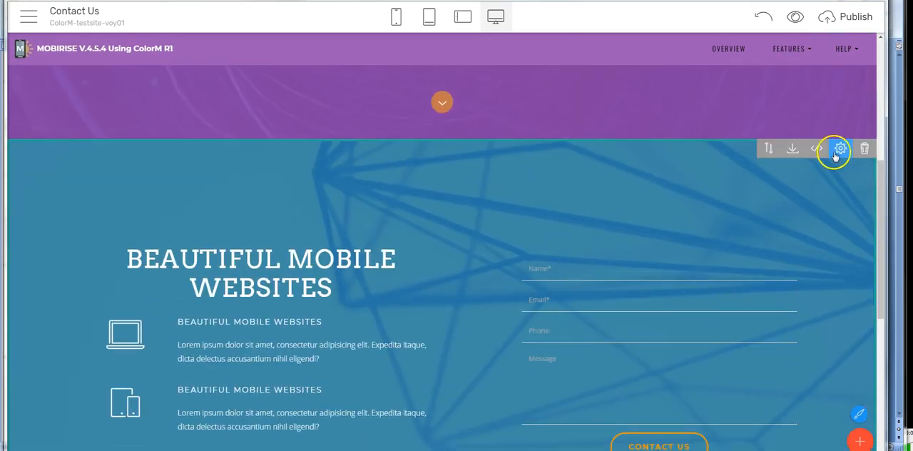
left_click(864, 147)
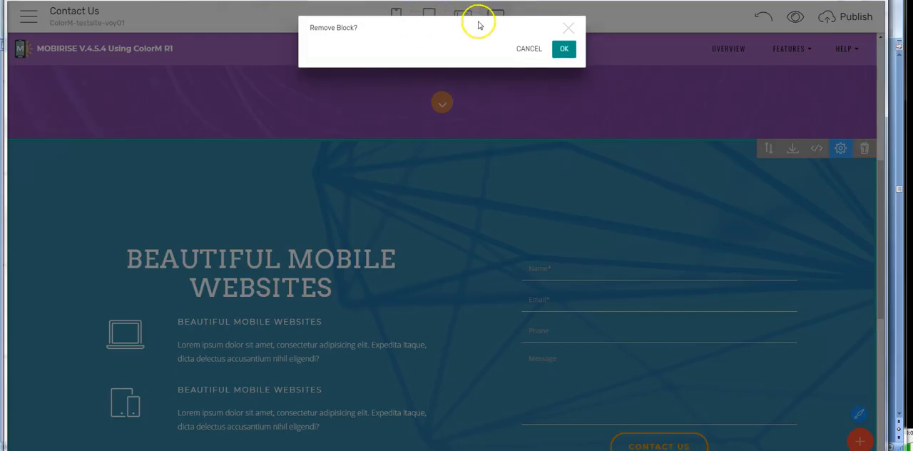
left_click(565, 50)
Step: Open the Home page and change the menu bar's brand text to "MOBIRISE V.4.5.4 Using ColorM R2"
left_click(181, 49)
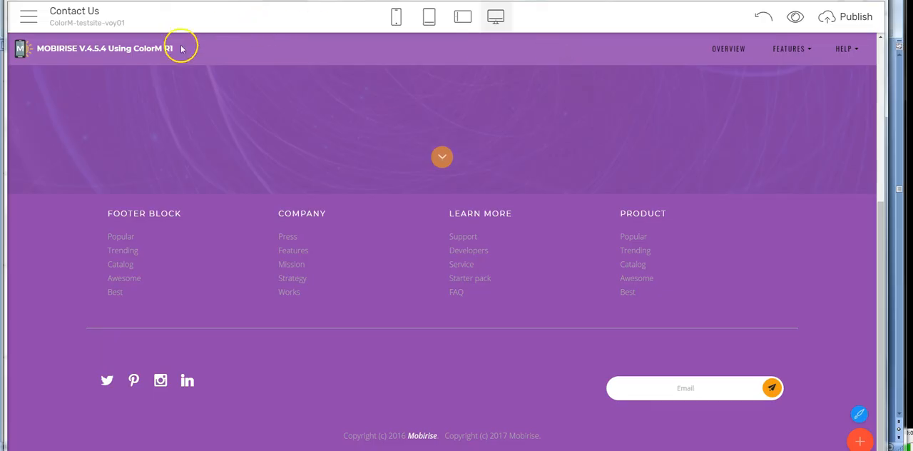
left_click(29, 15)
left_click(42, 52)
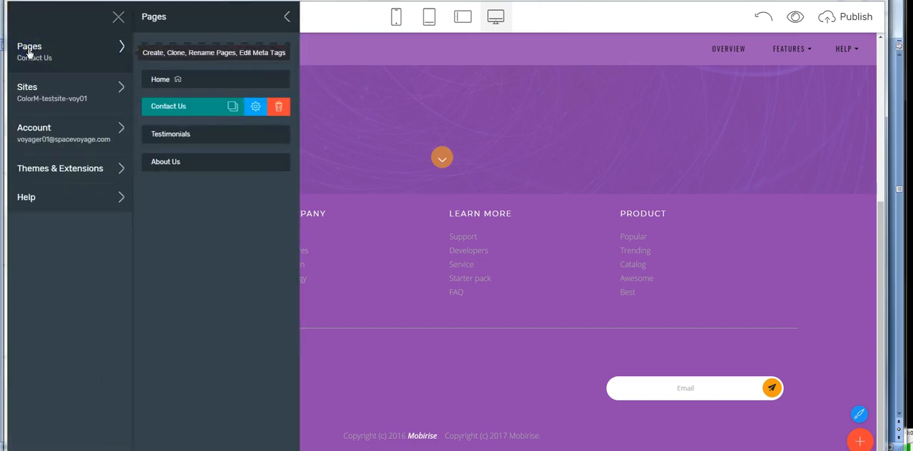
left_click(160, 78)
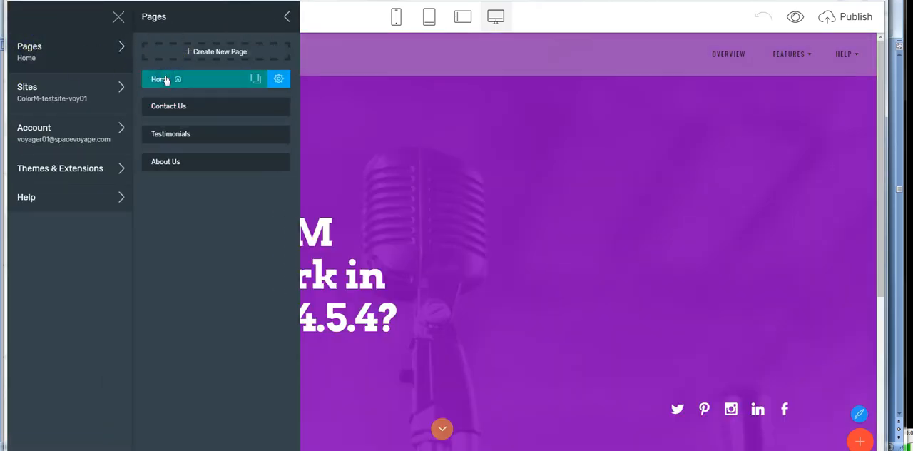
left_click(446, 104)
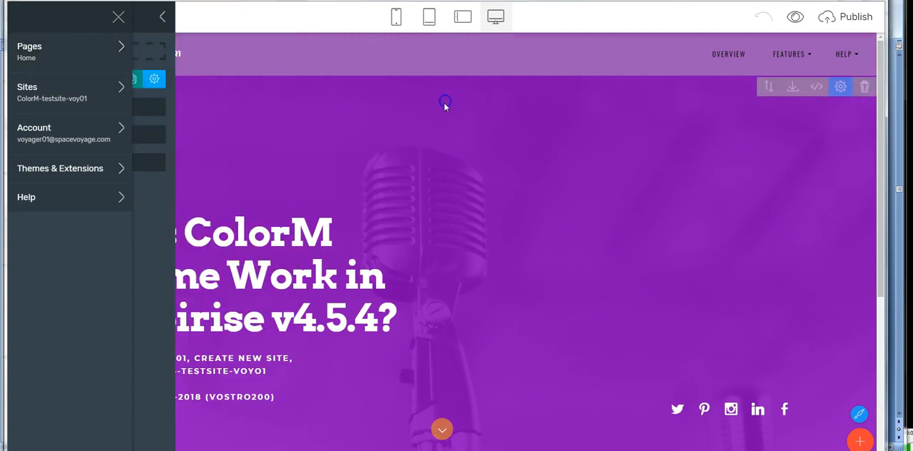
left_click(179, 53)
type("2")
left_click(177, 52)
Step: Append "R2" to the copyright line in the Home page footer
scroll(410, 371, "down", 5)
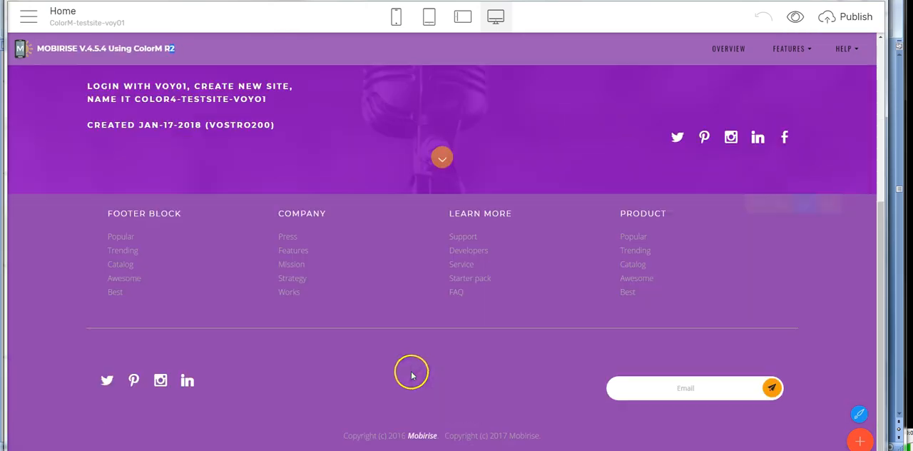
left_click(558, 437)
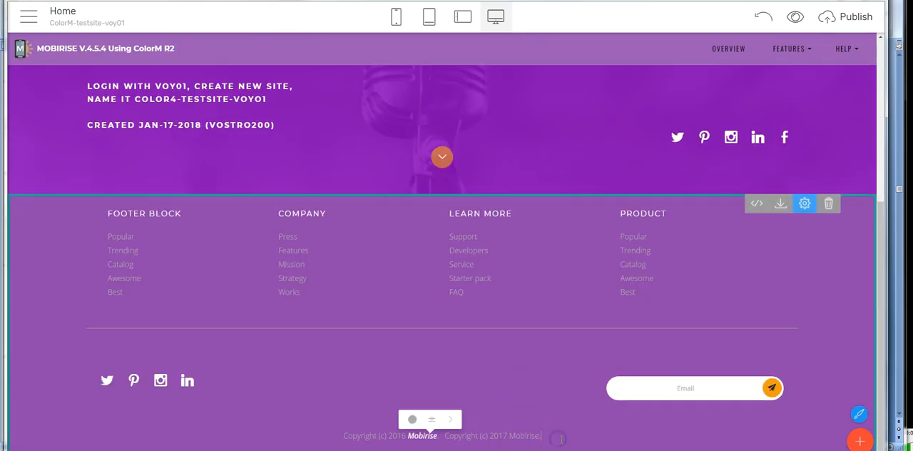
type("R2")
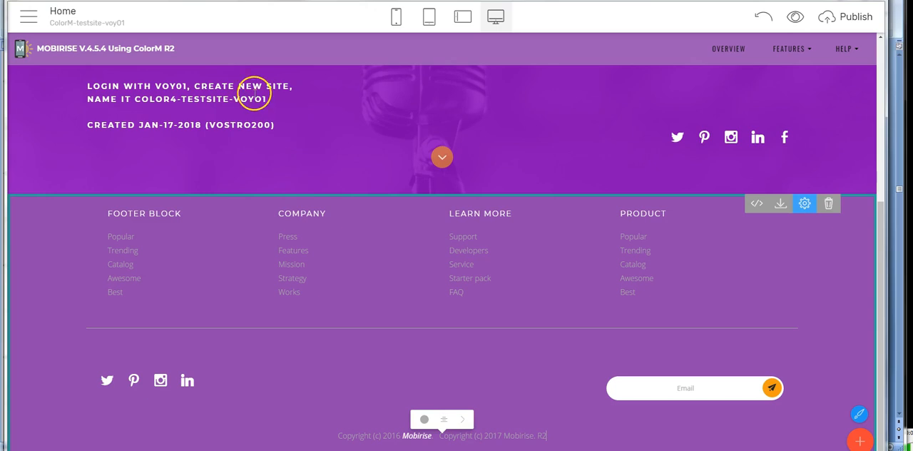
Step: Open the Contact Us page and check the brand text in its menu bar
left_click(29, 17)
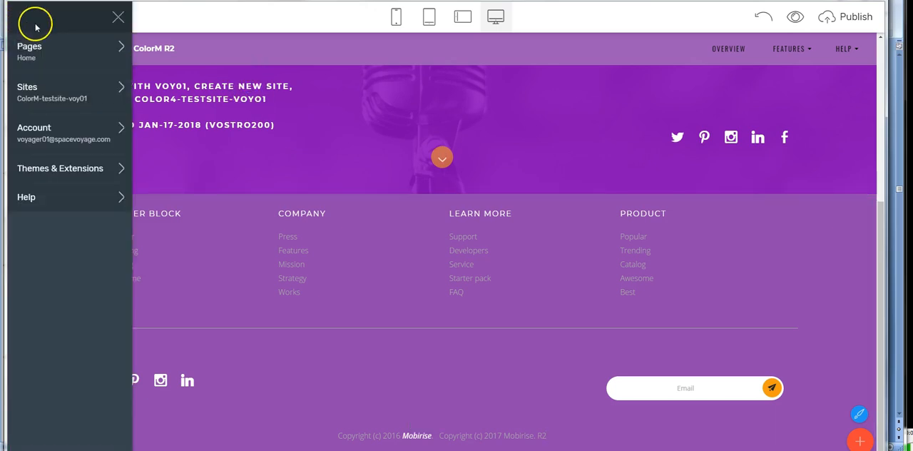
left_click(35, 59)
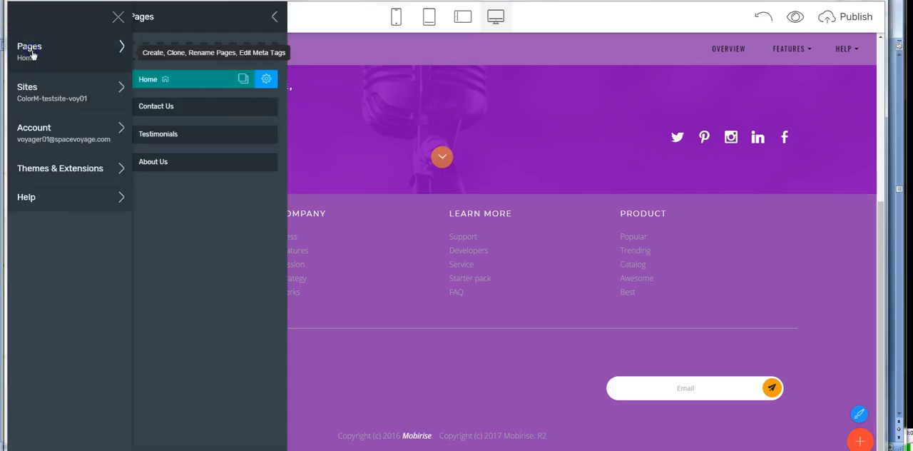
left_click(170, 107)
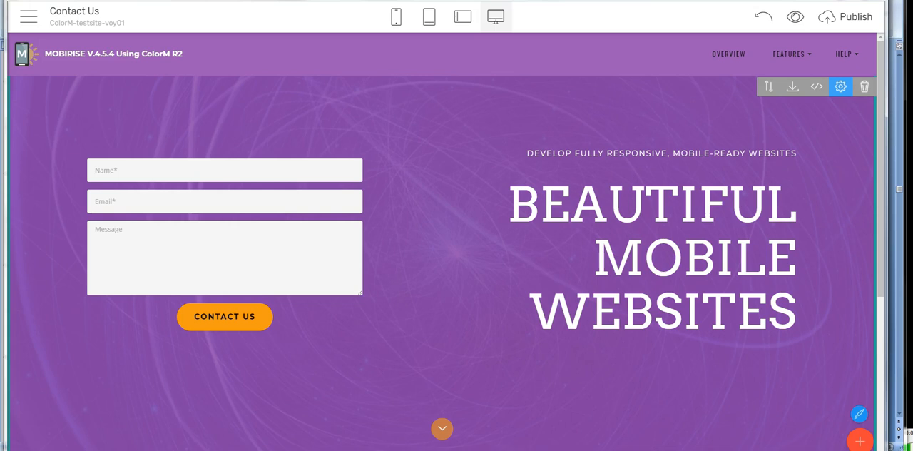
Step: Open the Testimonials page and remove its purple microphone header block
left_click(30, 18)
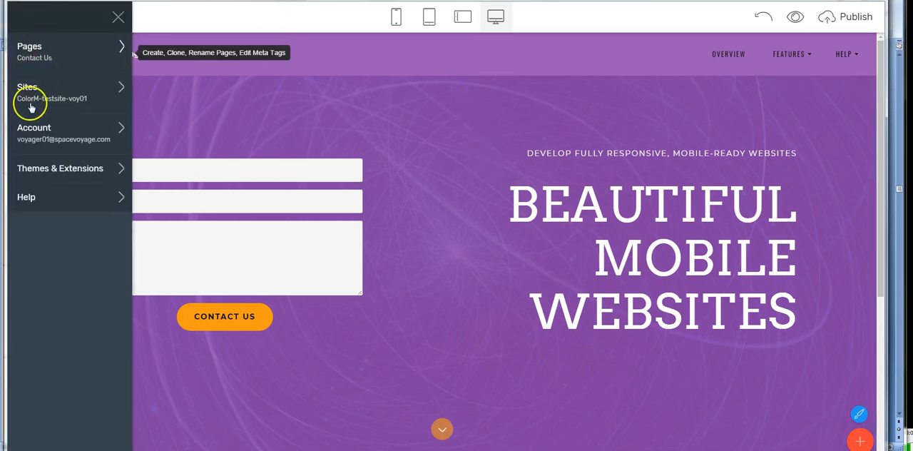
left_click(26, 56)
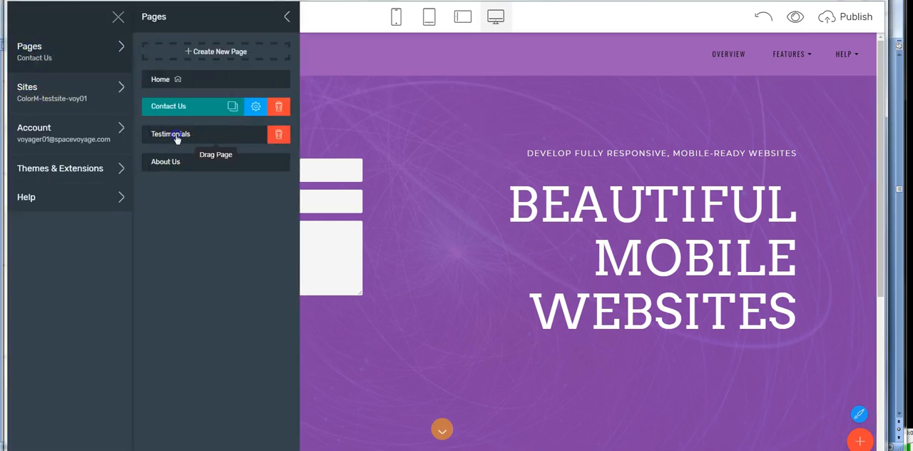
left_click(178, 136)
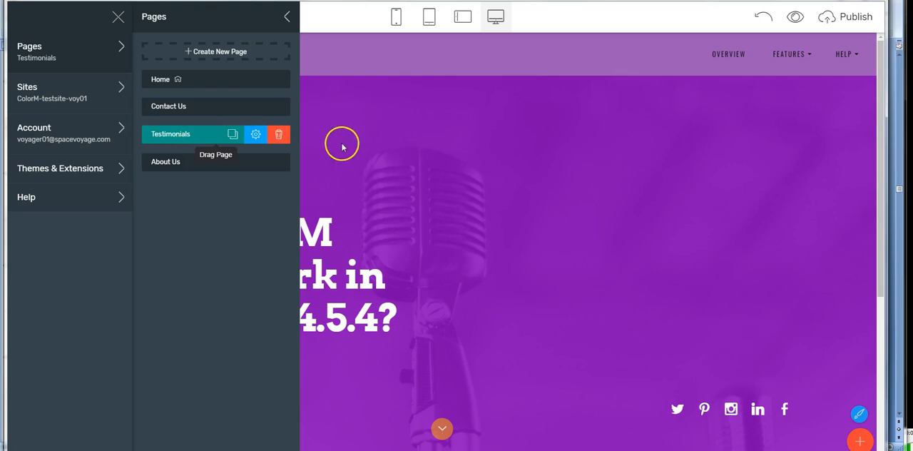
left_click(342, 147)
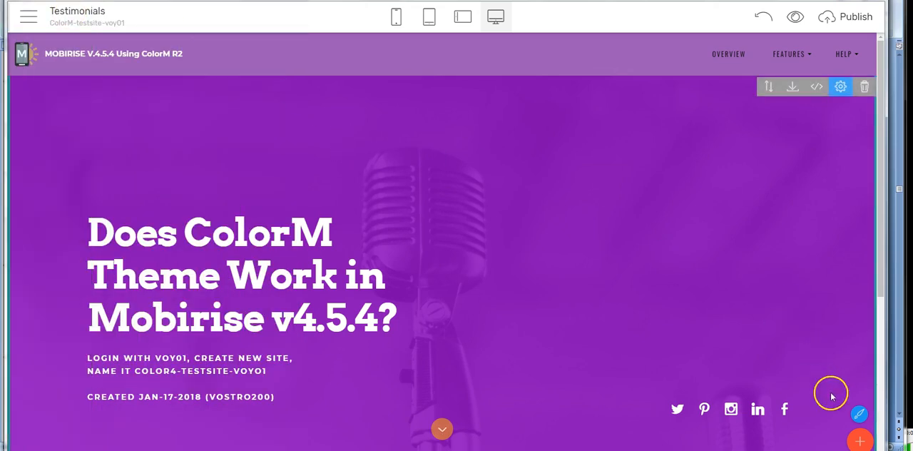
left_click(864, 90)
left_click(565, 50)
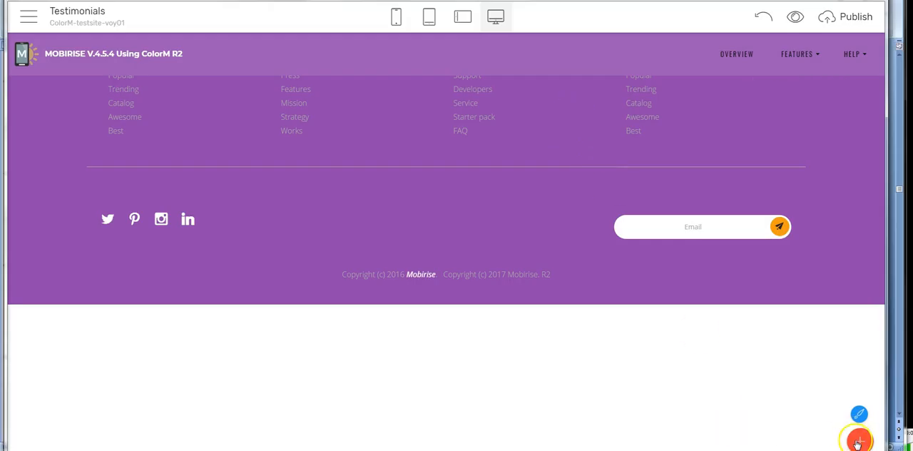
Step: Add the "Title with Solid Background Color" Article block above the Testimonials footer and set its top padding to 6
left_click(858, 441)
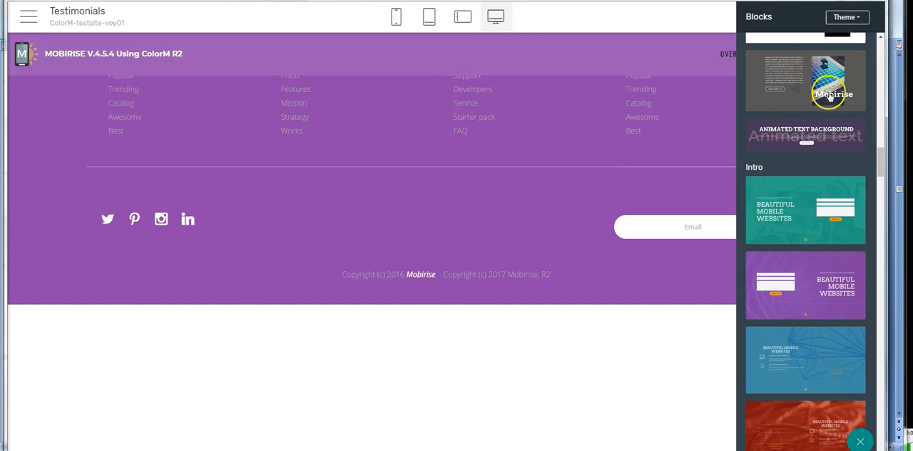
scroll(850, 243, "down", 10)
scroll(850, 270, "down", 5)
scroll(849, 268, "up", 8)
scroll(850, 274, "up", 6)
scroll(835, 272, "down", 4)
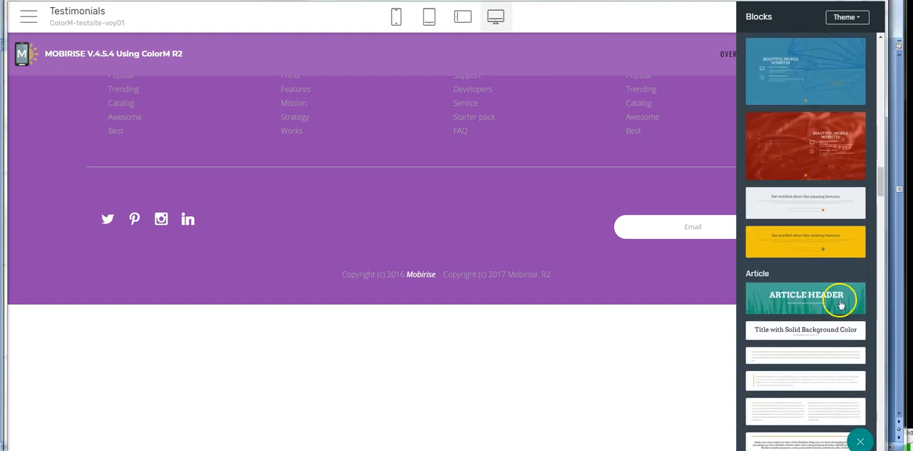
left_click_drag(822, 332, 345, 82)
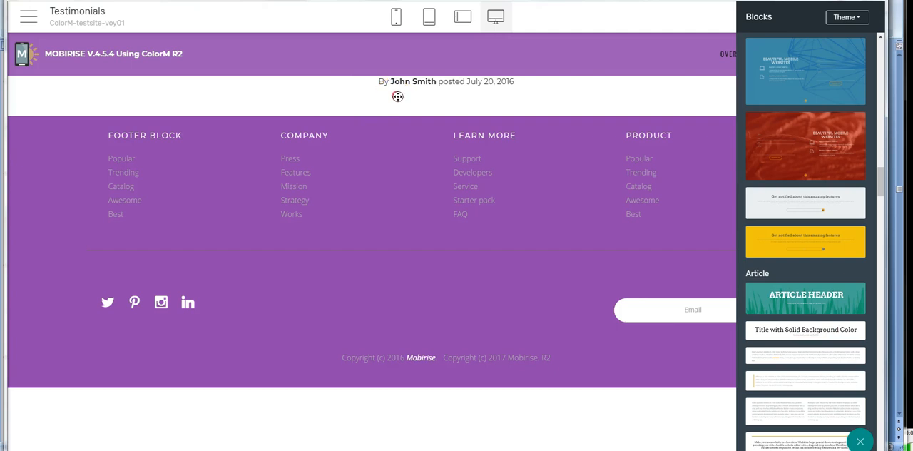
left_click(660, 95)
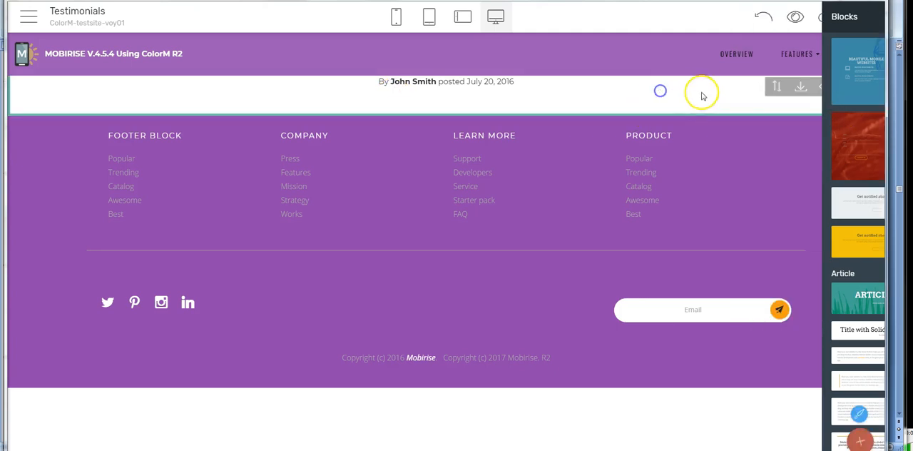
left_click(848, 87)
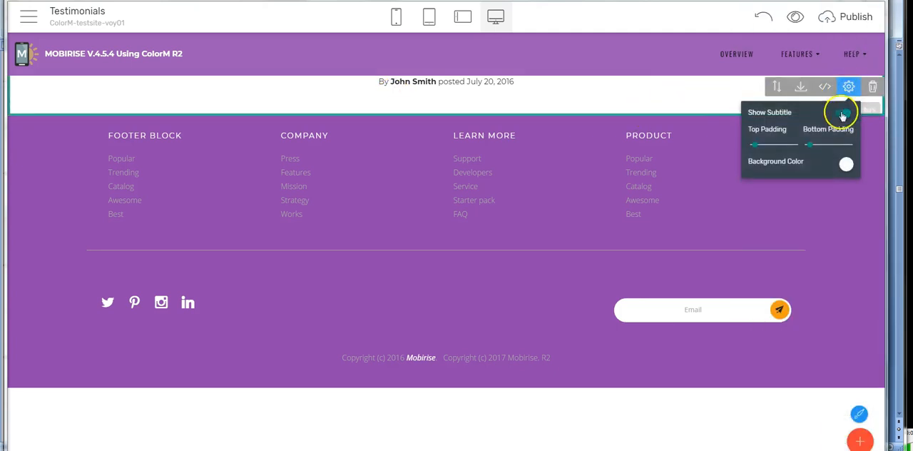
left_click_drag(754, 145, 790, 145)
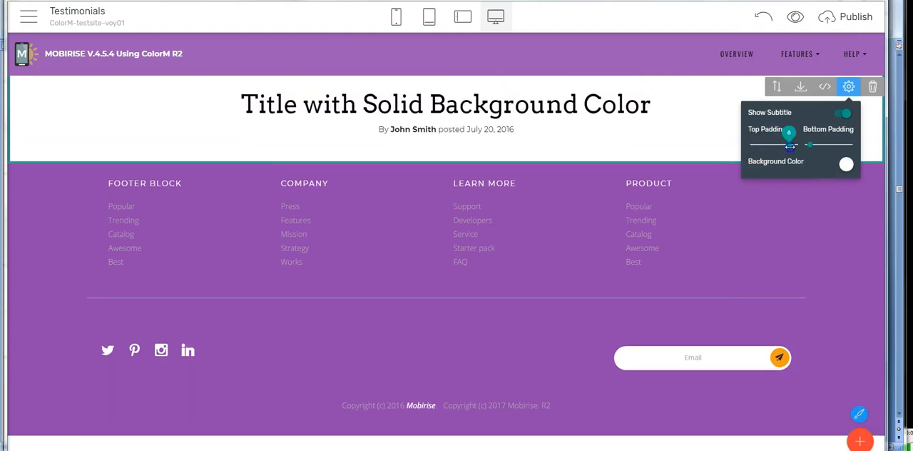
Step: Replace the Testimonials title block's heading with "What Our Customers Say..."
left_click(413, 107)
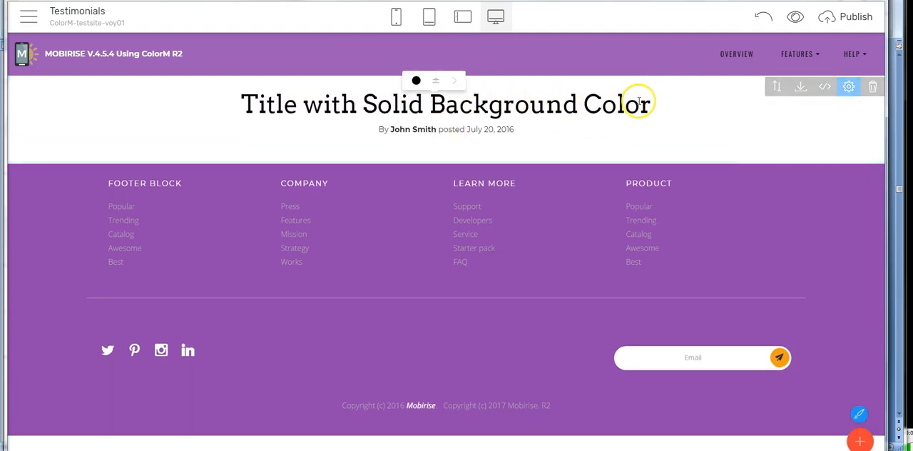
left_click_drag(652, 103, 241, 90)
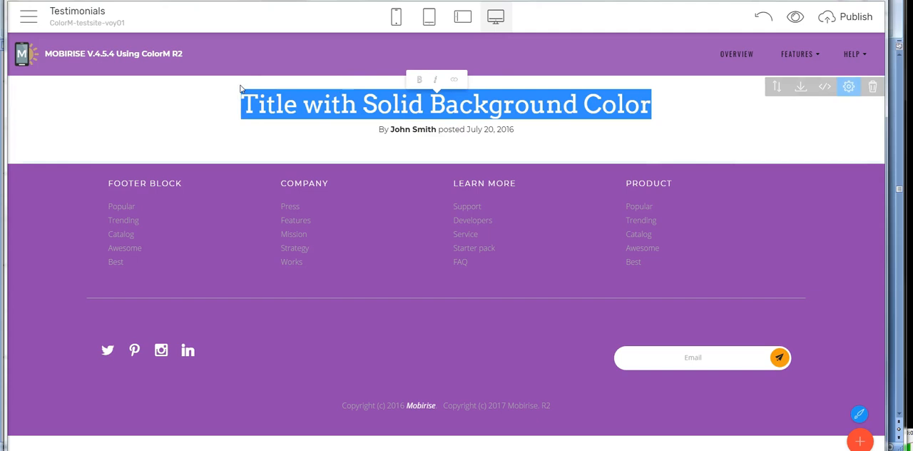
type("Testim")
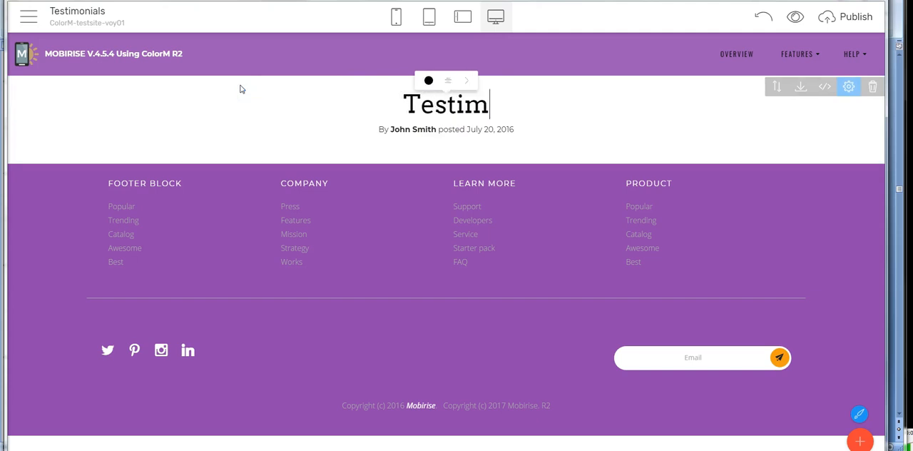
key("BackSpace")
key("BackSpace")
key("BackSpace")
key("BackSpace")
key("BackSpace")
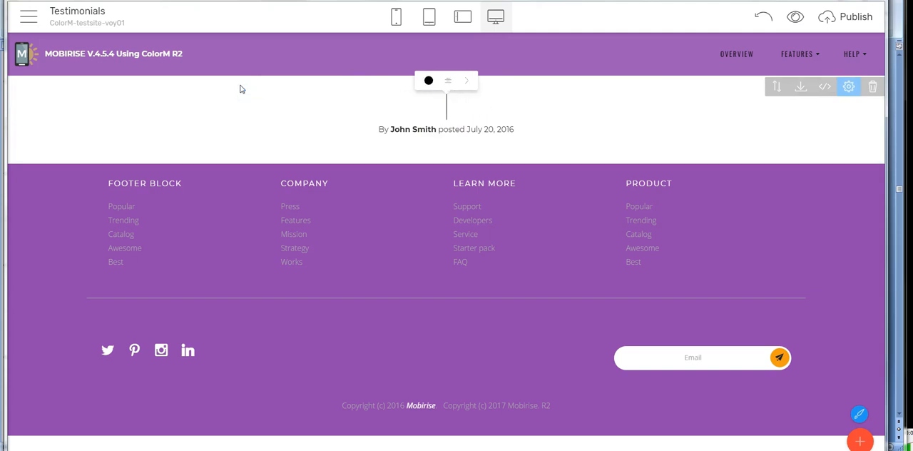
type("What Our Cus")
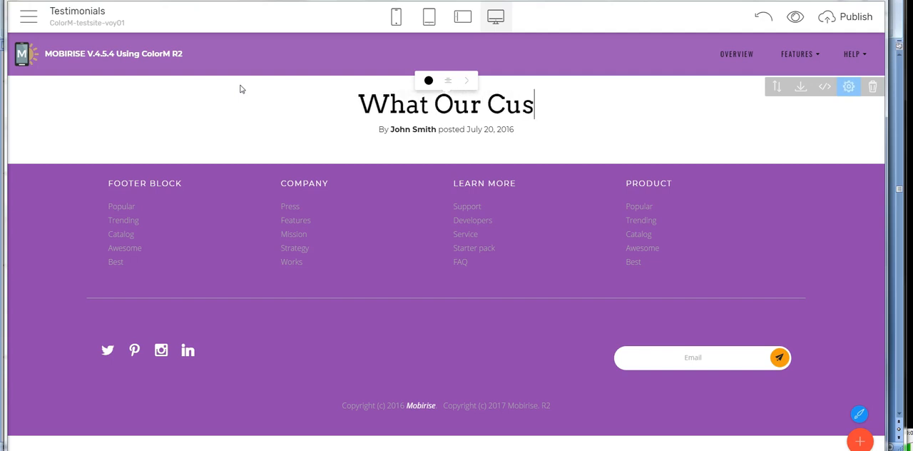
type("tomers Say...")
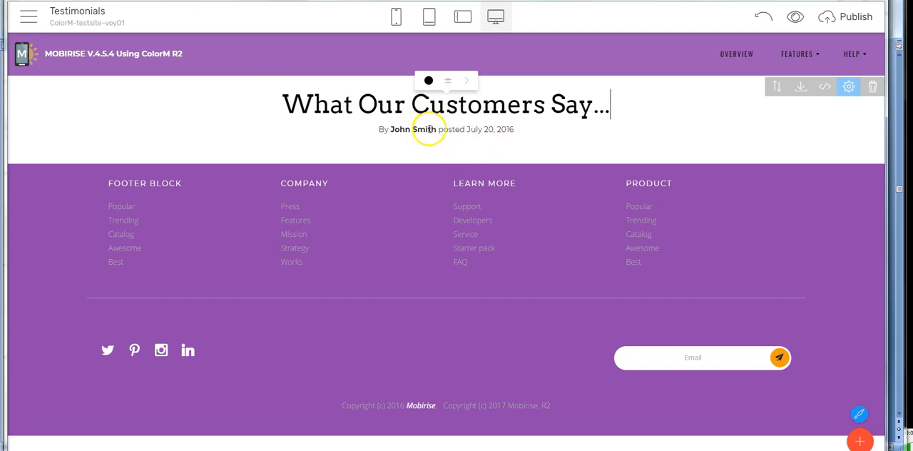
Step: Hide the title block's subtitle and set the block's background color to purple
left_click(849, 86)
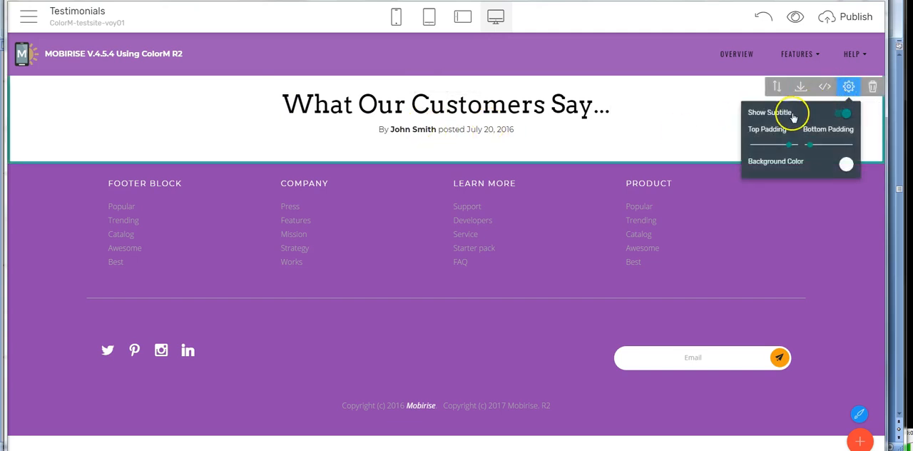
left_click(841, 114)
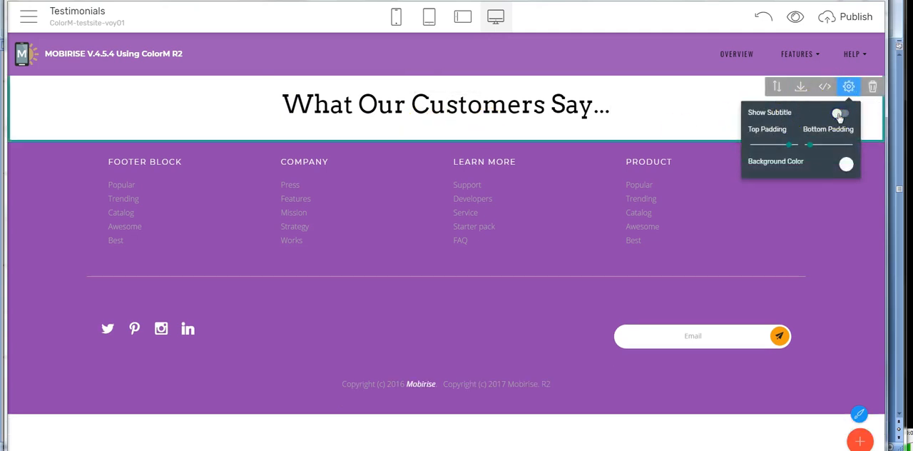
left_click(847, 165)
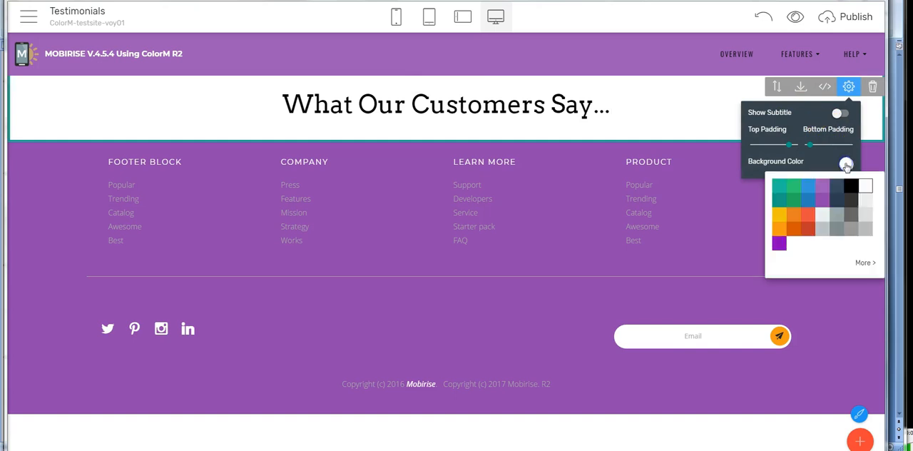
left_click(824, 202)
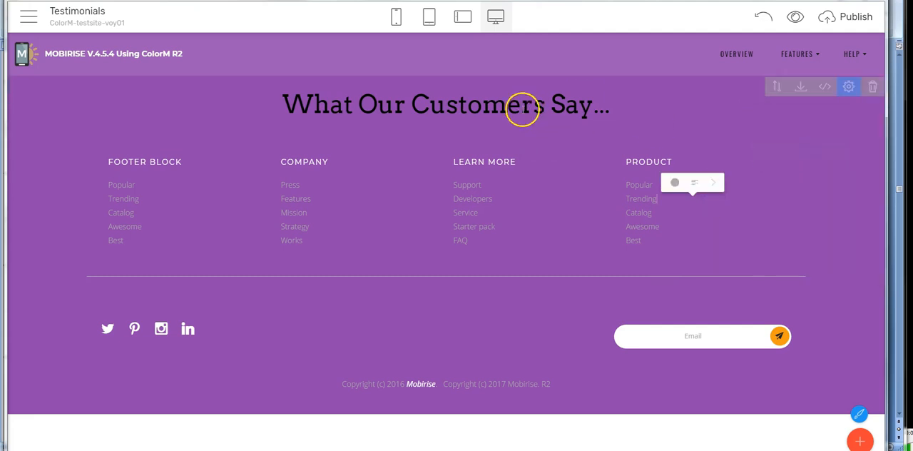
Step: Set the color of the Testimonials heading "What Our Customers Say..." to light gray #ecf0f1
left_click(501, 107)
left_click(849, 87)
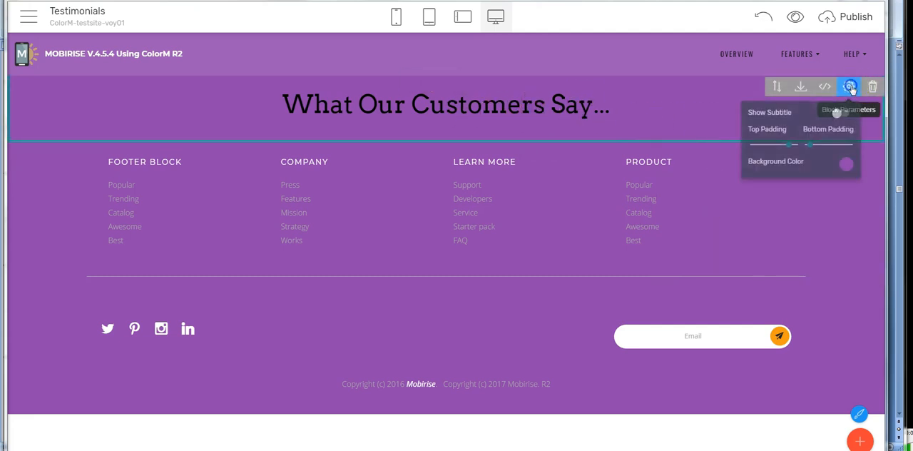
left_click(511, 95)
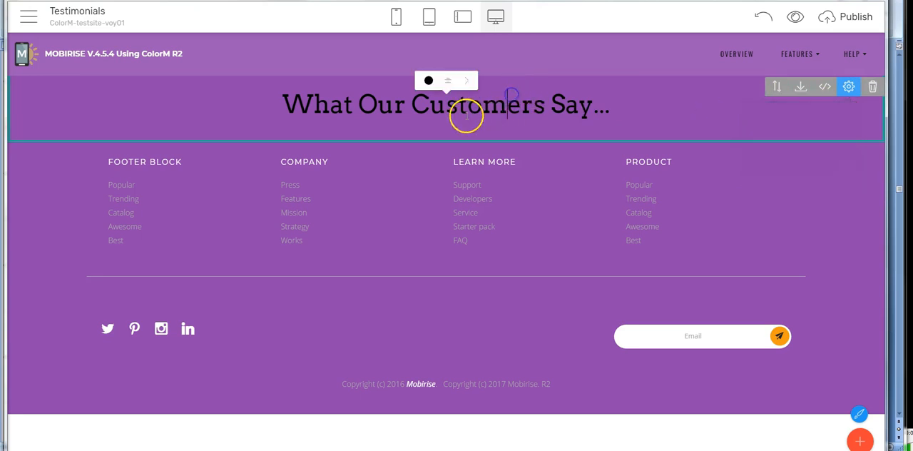
left_click(433, 82)
left_click(486, 136)
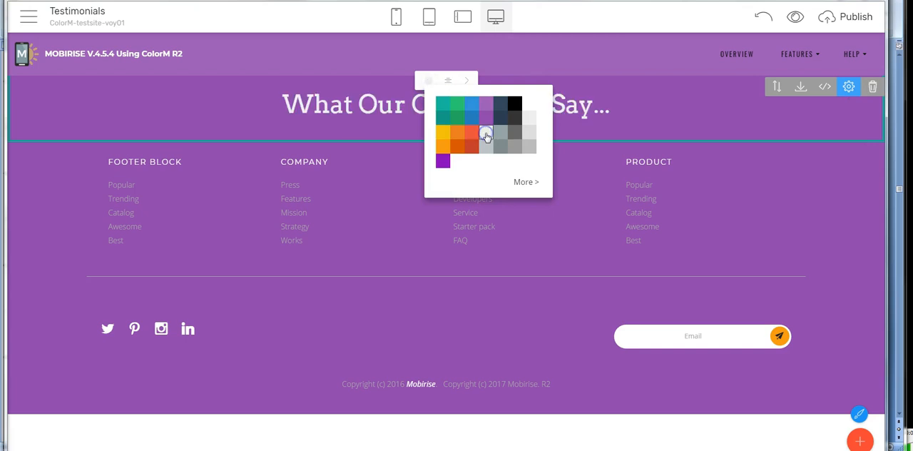
left_click(526, 181)
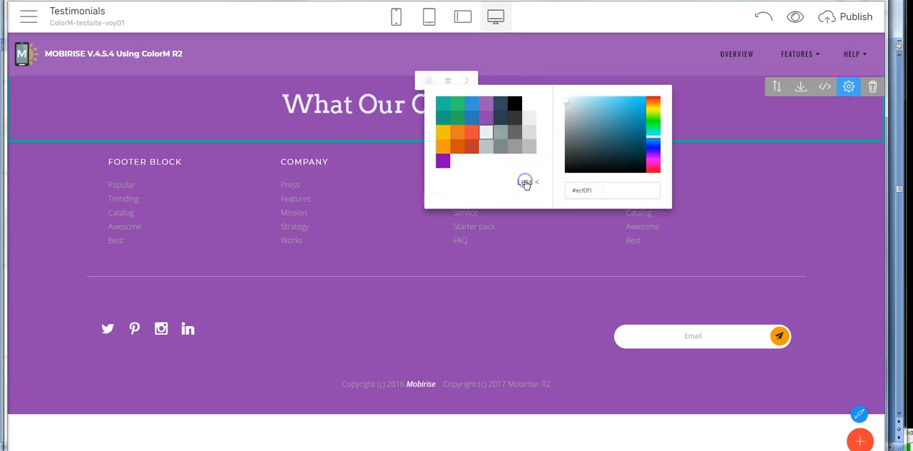
left_click_drag(605, 192, 555, 193)
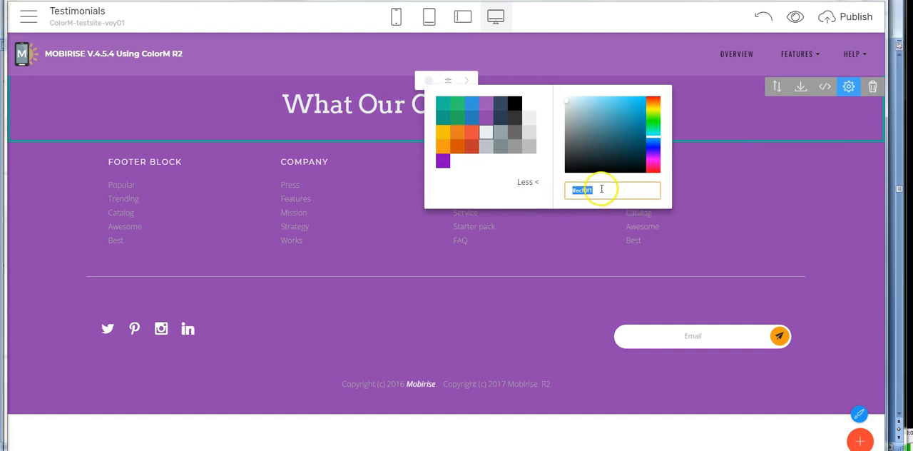
left_click(775, 181)
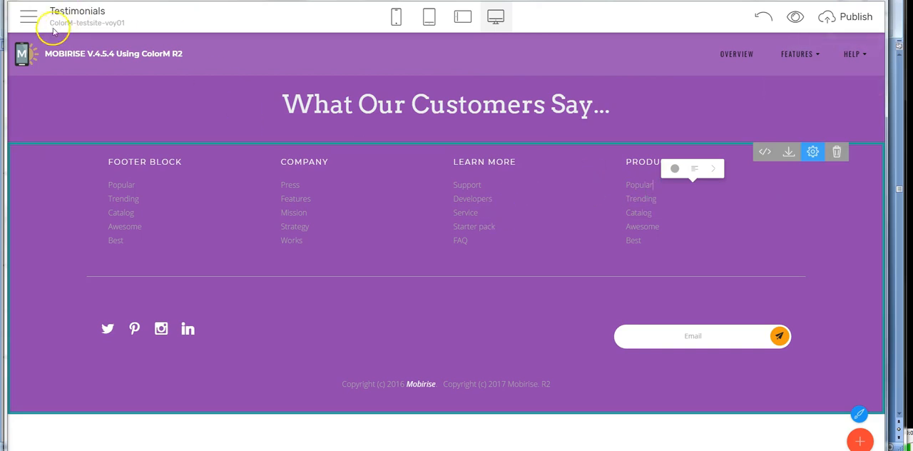
Step: Open the About Us page and remove its purple microphone header block
left_click(29, 17)
left_click(32, 52)
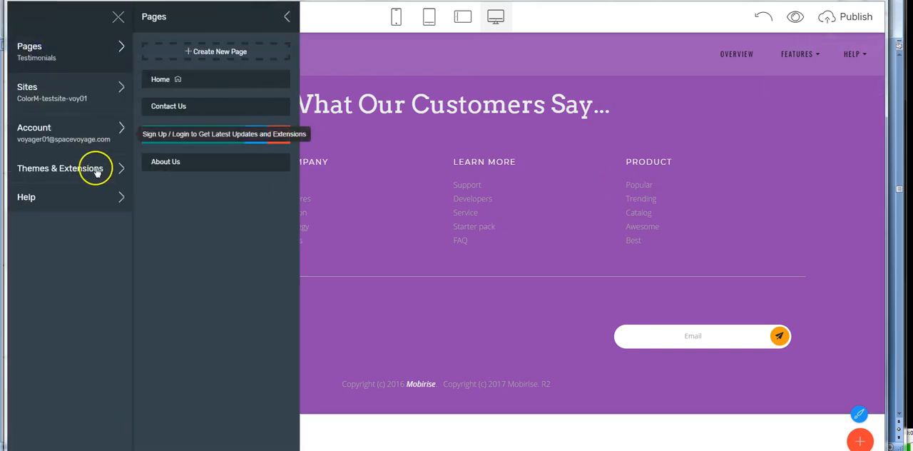
left_click(171, 163)
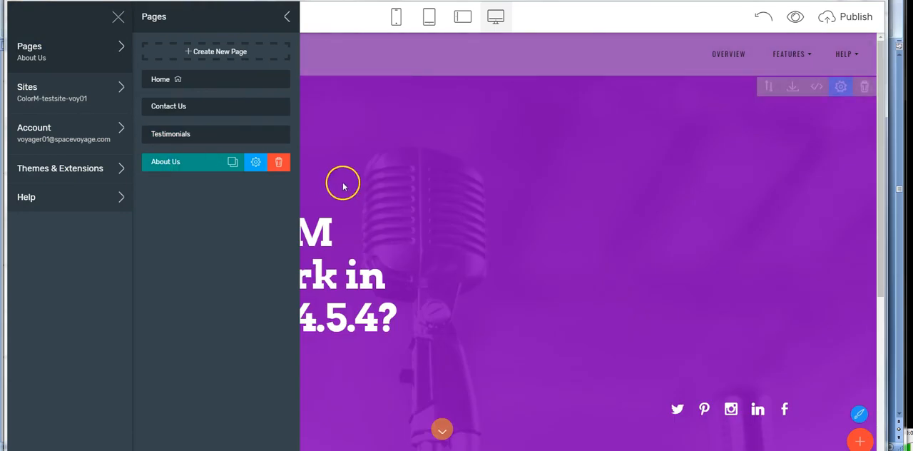
left_click(343, 187)
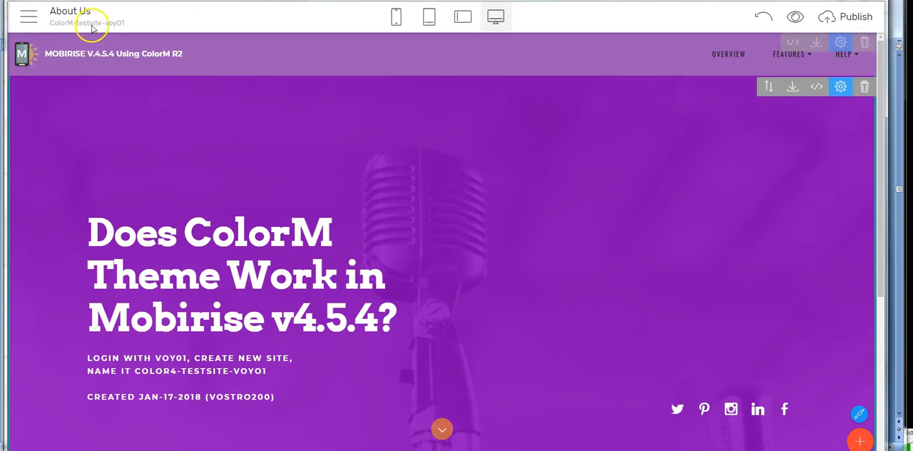
left_click(866, 88)
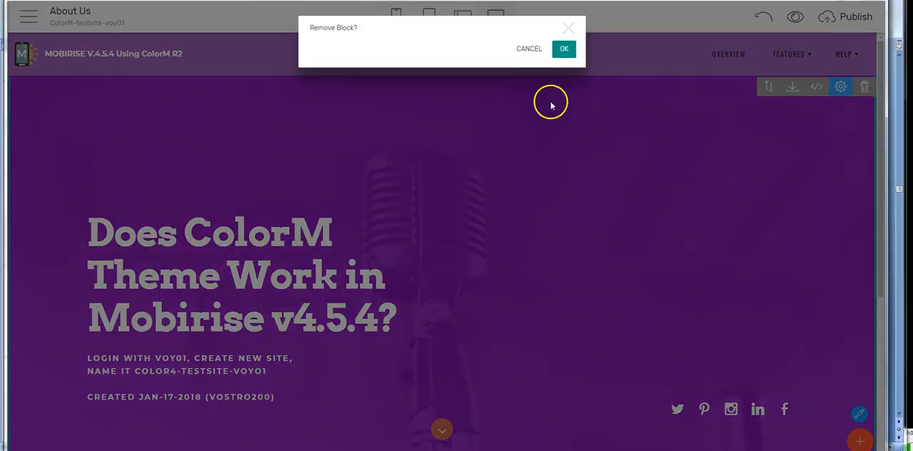
left_click(562, 50)
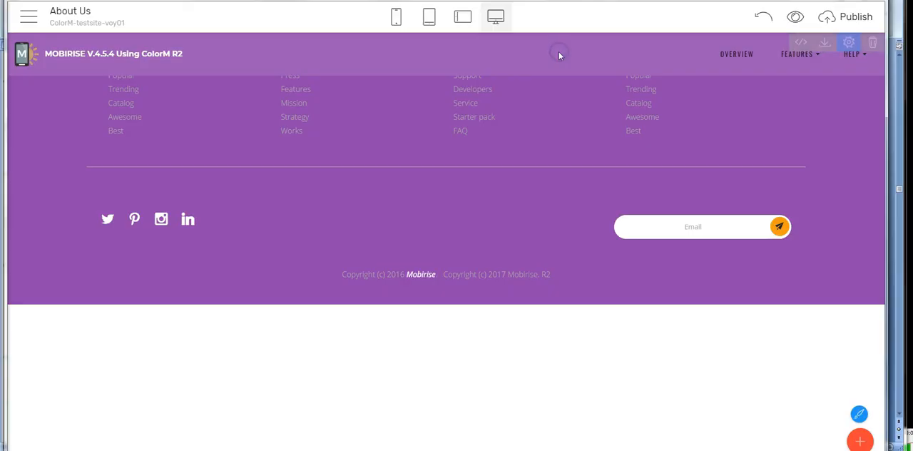
Step: Add the "Article Header" block and the blue full-width video Media block above the About Us footer
left_click(859, 440)
left_click_drag(810, 305, 364, 76)
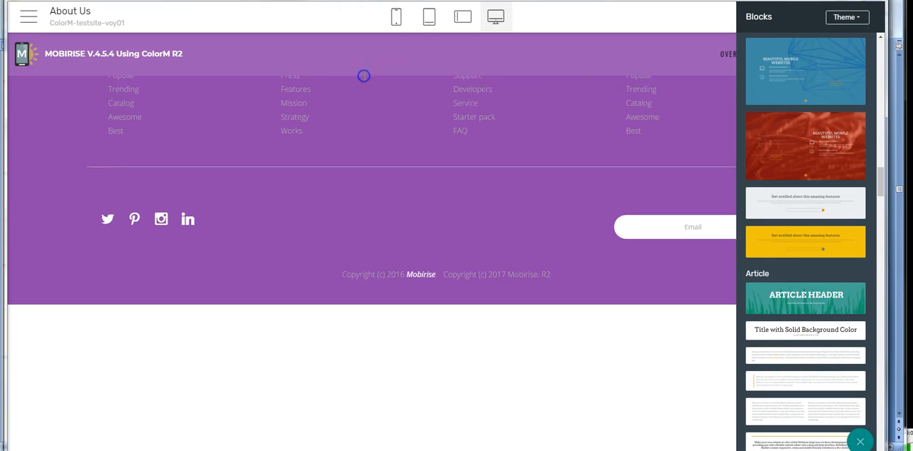
left_click(861, 440)
left_click(869, 443)
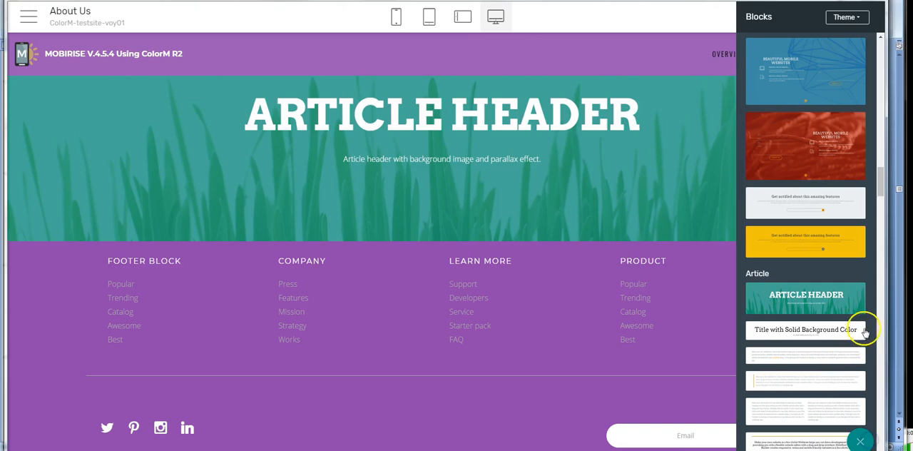
scroll(874, 393, "down", 10)
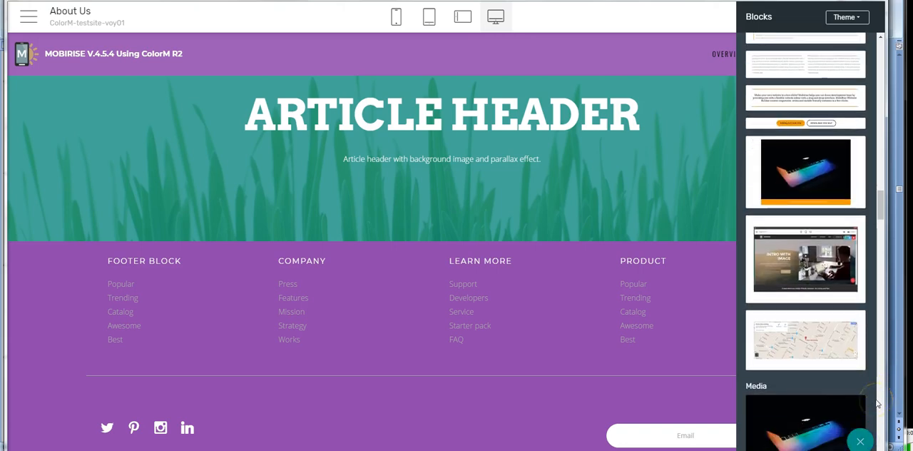
left_click(834, 333)
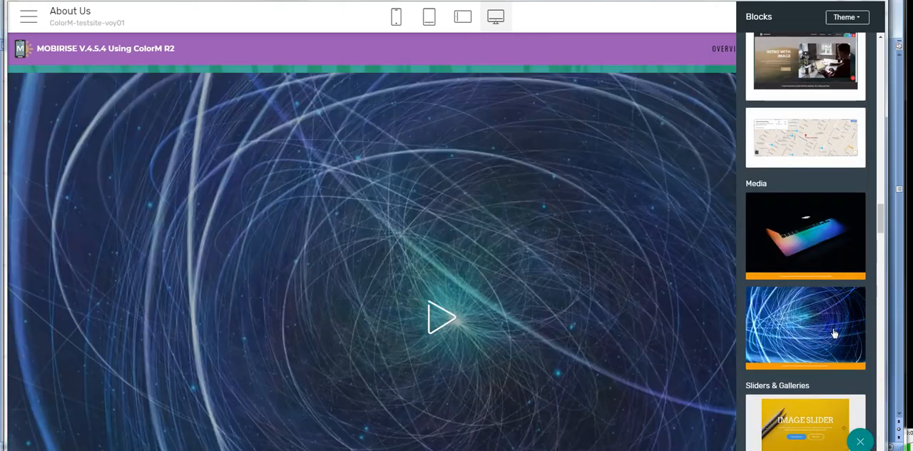
Step: Add the edge-to-edge image gallery block and the dark "View Our Statistic" counter block above the About Us footer
scroll(863, 406, "down", 5)
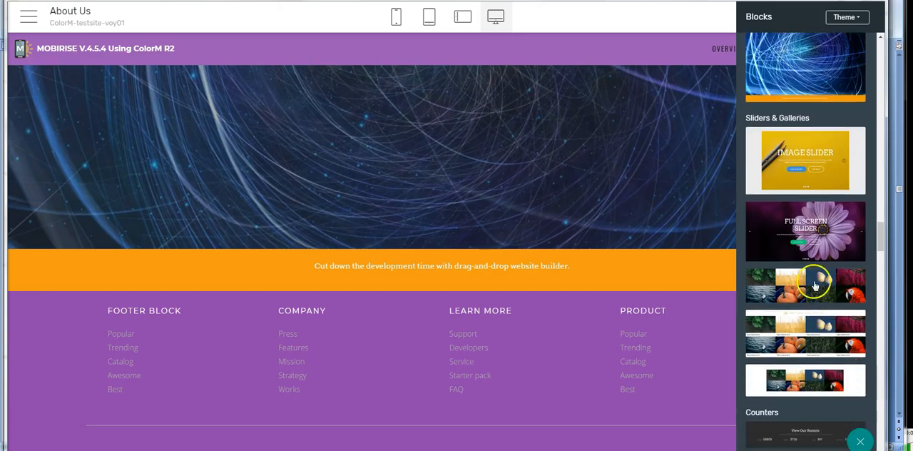
left_click_drag(804, 293, 473, 253)
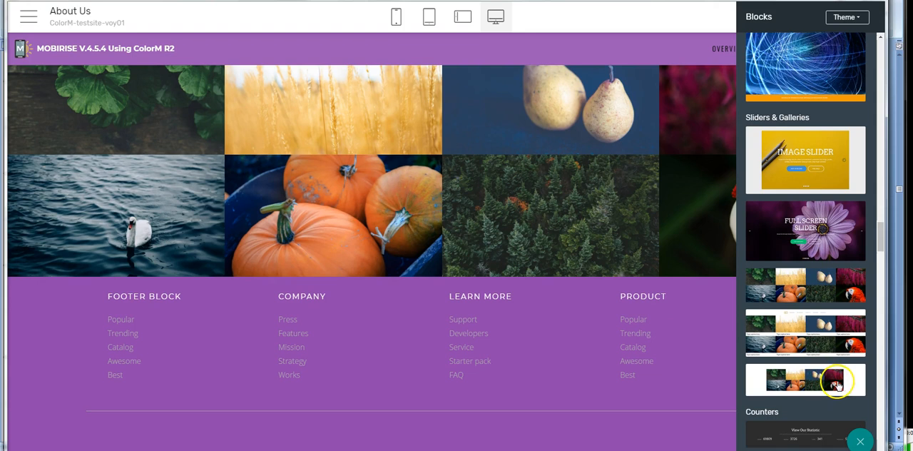
scroll(811, 356, "down", 3)
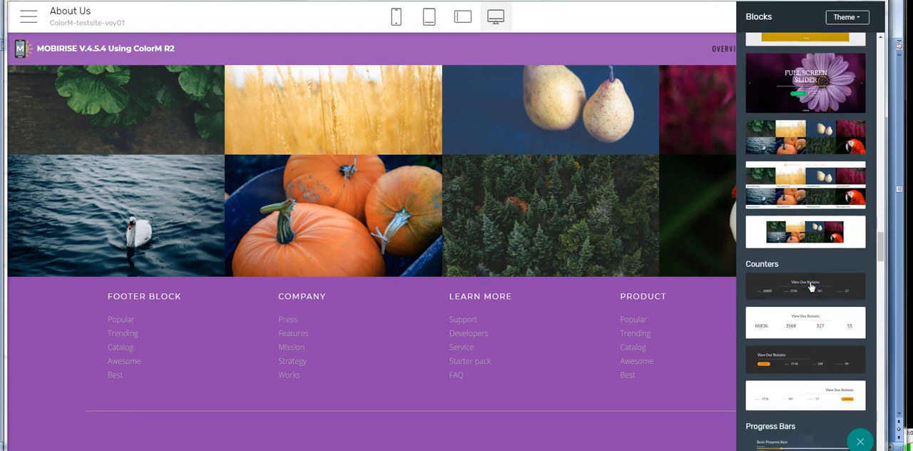
left_click_drag(817, 285, 501, 264)
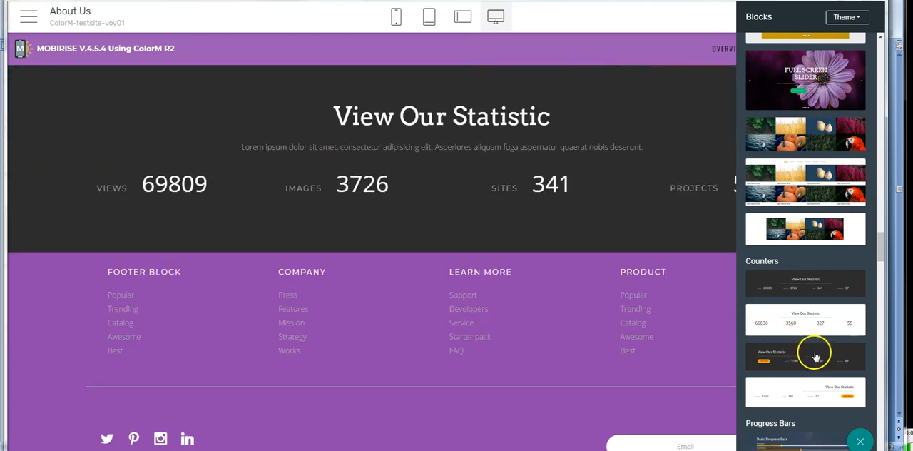
Step: Add two progress bar blocks above the About Us footer, one with the video left of the bars and one with it right
scroll(846, 377, "down", 5)
scroll(785, 204, "down", 3)
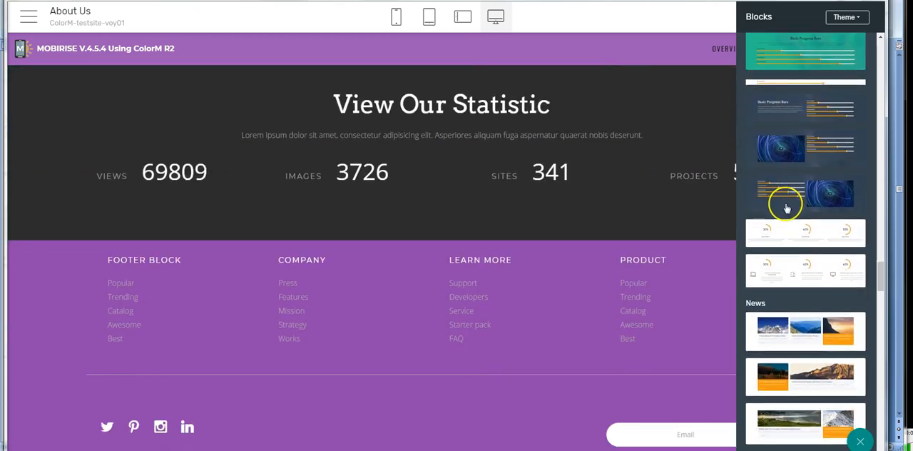
left_click_drag(783, 152, 434, 248)
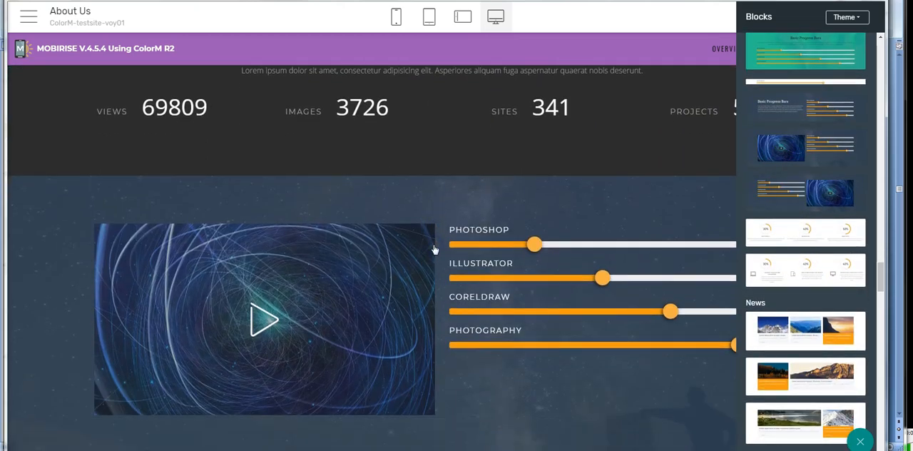
left_click_drag(799, 159, 382, 328)
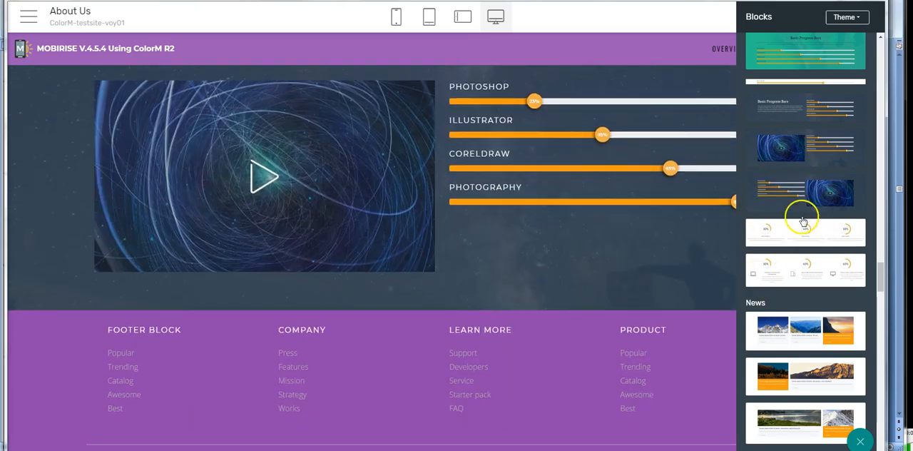
left_click_drag(790, 193, 522, 338)
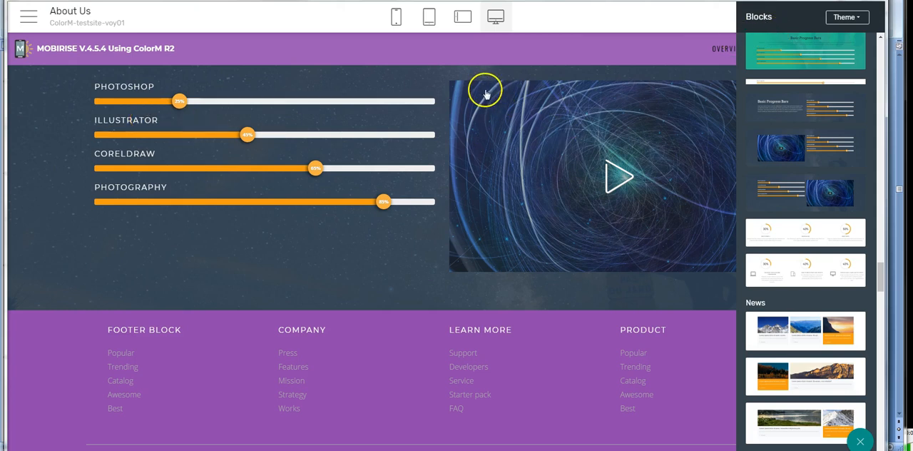
Step: Save the progress bar block with the right-hand video to User Blocks and insert it between the Testimonials page's title and footer
left_click(276, 241)
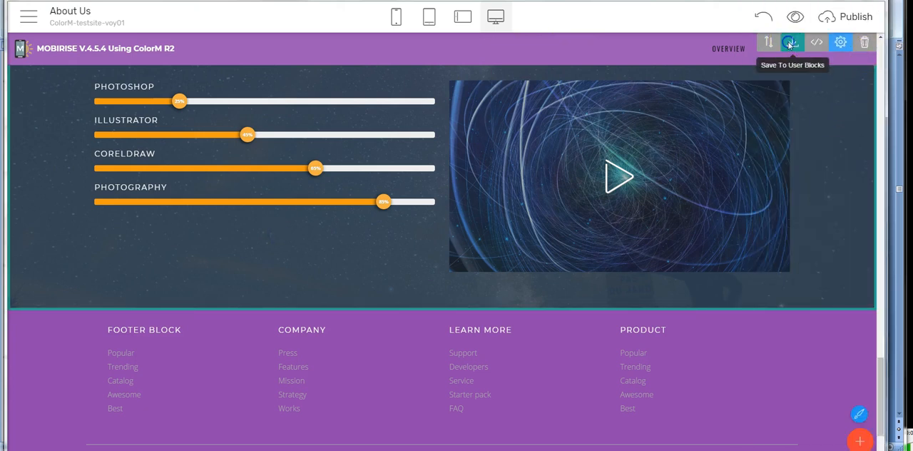
left_click(791, 45)
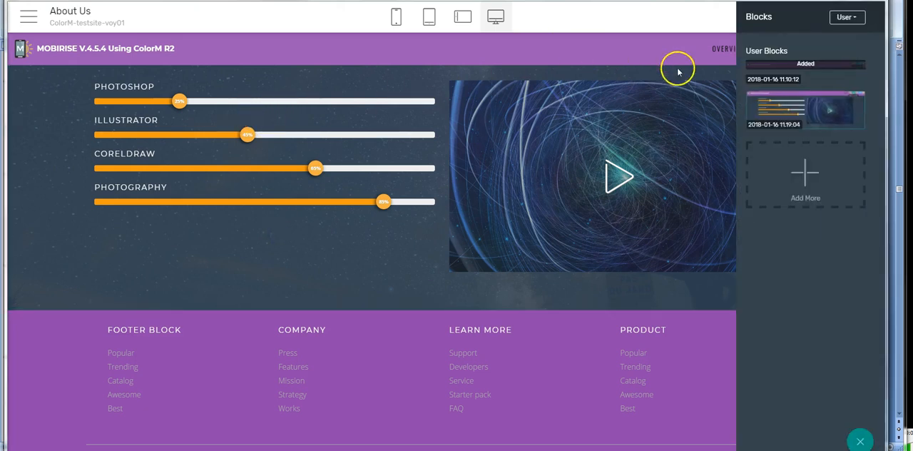
left_click(28, 20)
left_click(26, 51)
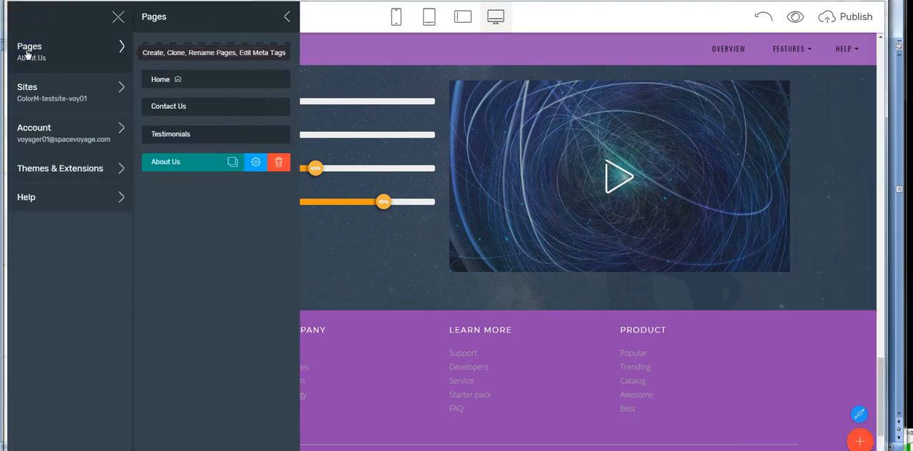
left_click(174, 137)
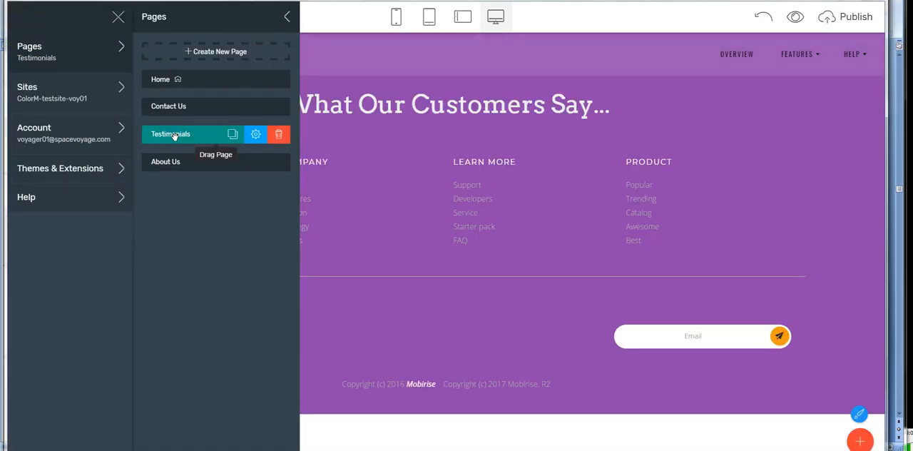
left_click(861, 440)
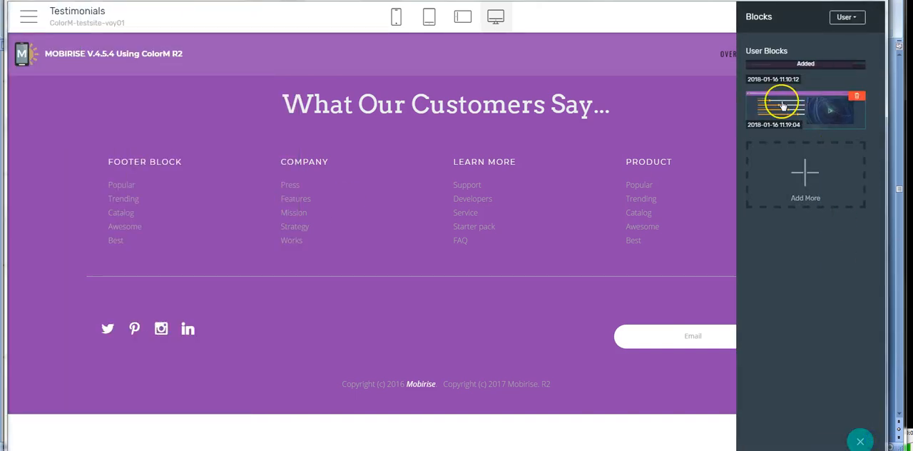
left_click_drag(785, 107, 510, 169)
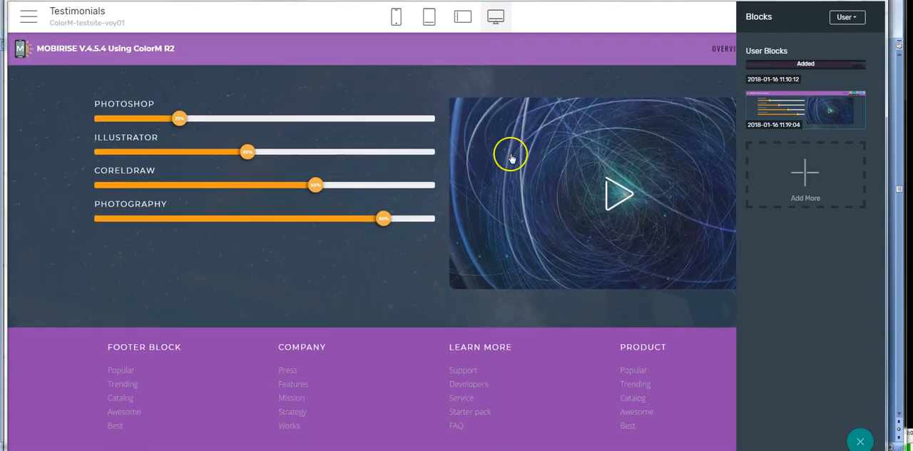
scroll(403, 303, "up", 2)
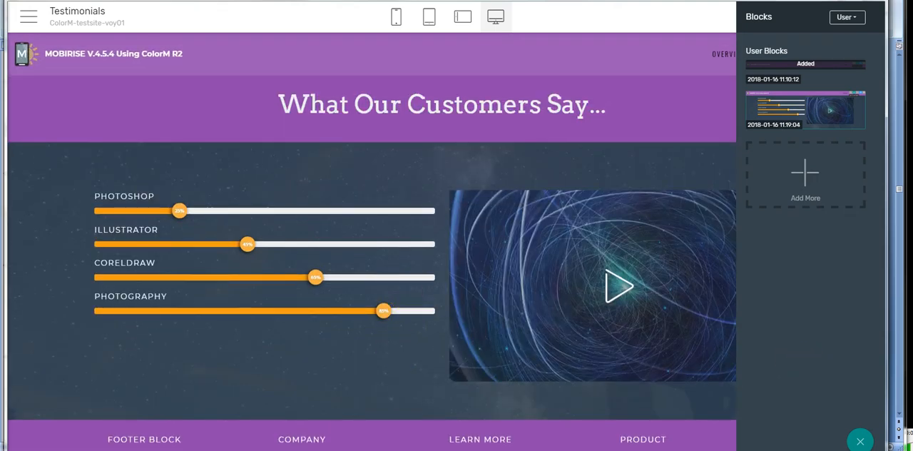
left_click(862, 440)
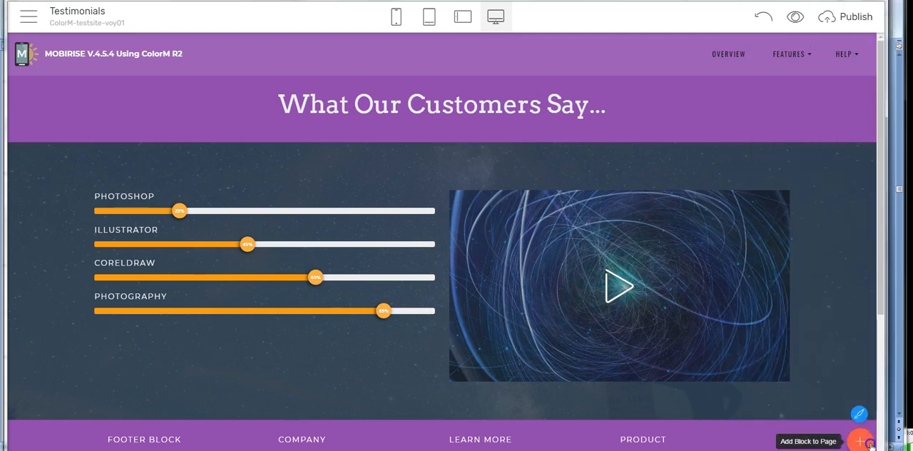
Step: Add the "What our fantastic users say" carousel and the bordered-card testimonial carousel from the theme blocks above the Testimonials page's progress bar block
left_click(867, 442)
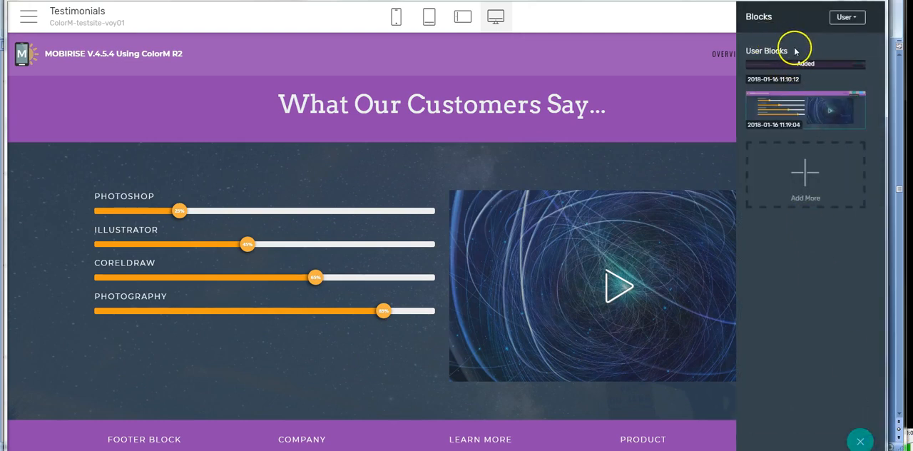
left_click(774, 25)
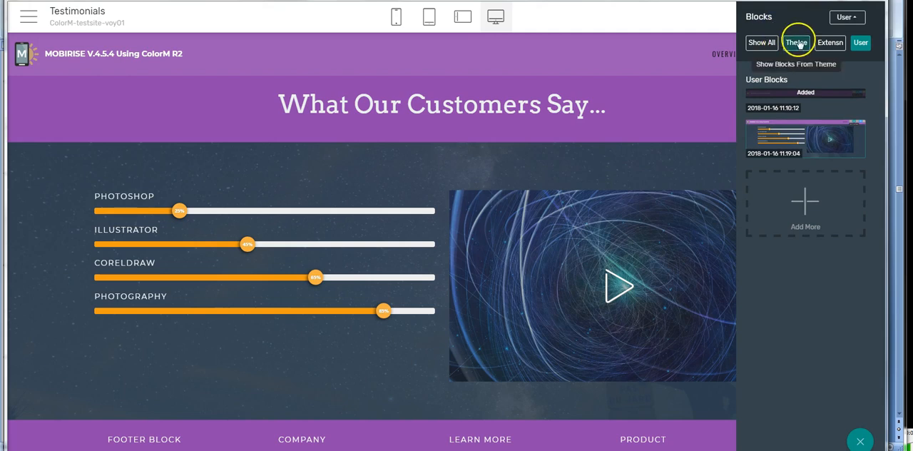
left_click(796, 42)
scroll(824, 261, "down", 10)
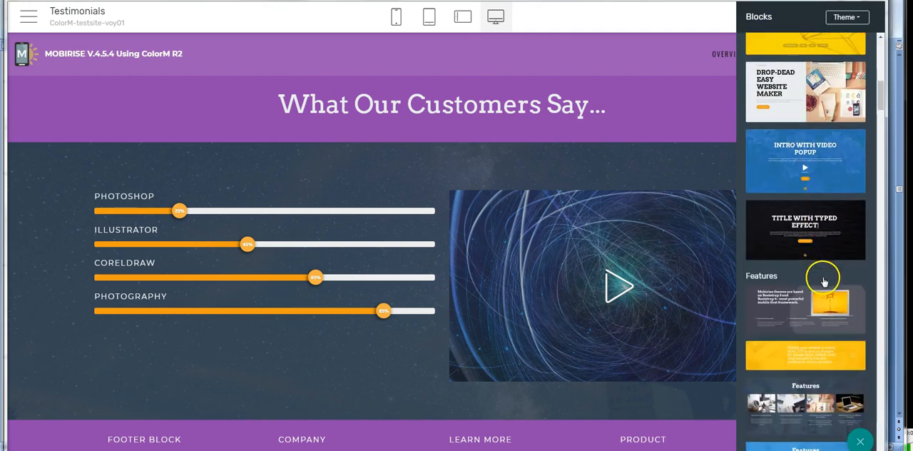
scroll(823, 291, "down", 10)
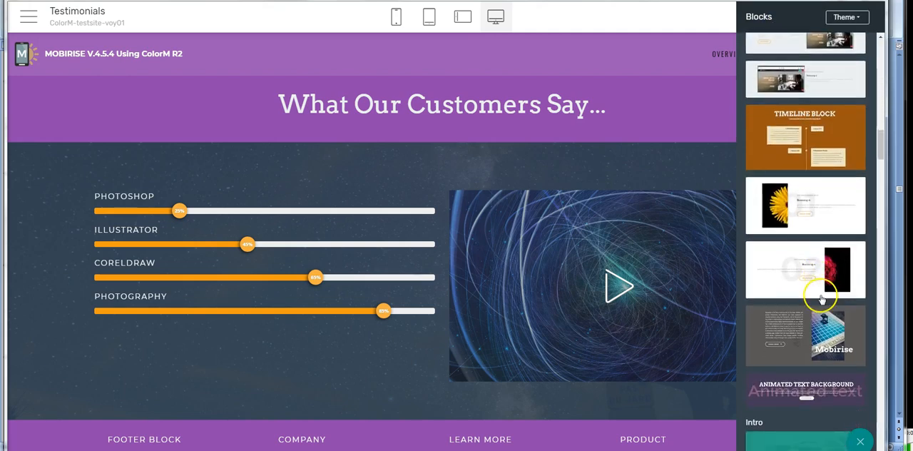
scroll(822, 299, "down", 10)
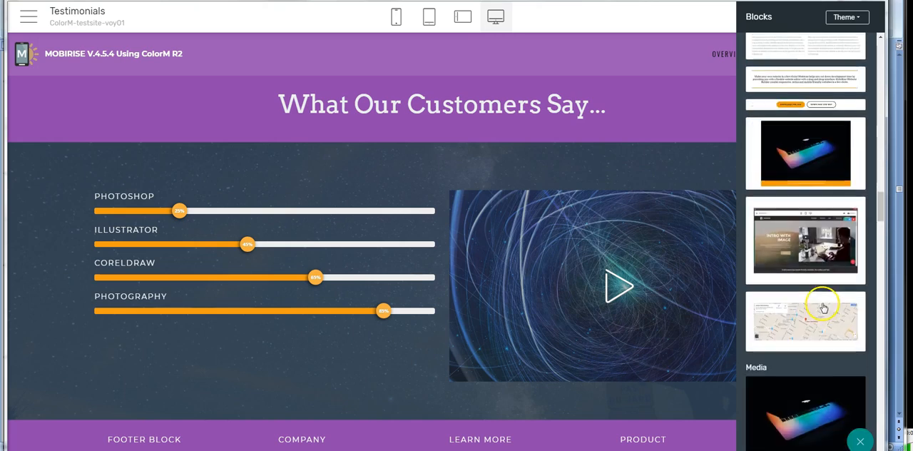
scroll(823, 307, "down", 10)
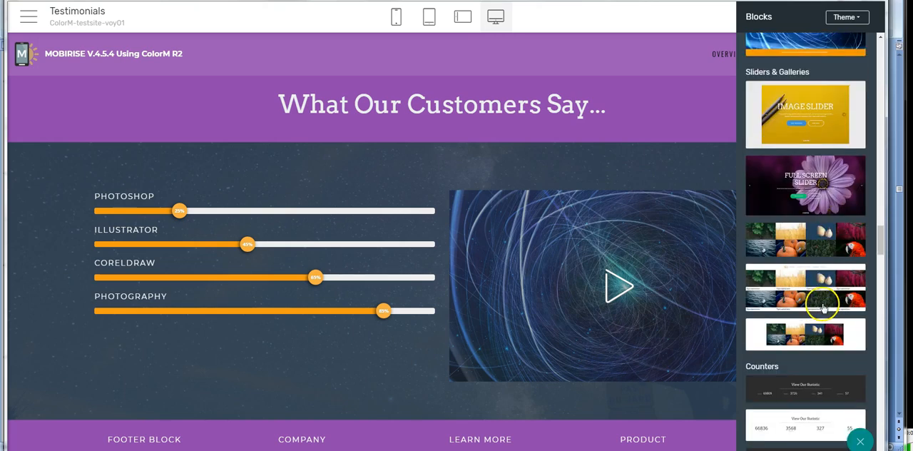
scroll(823, 307, "down", 10)
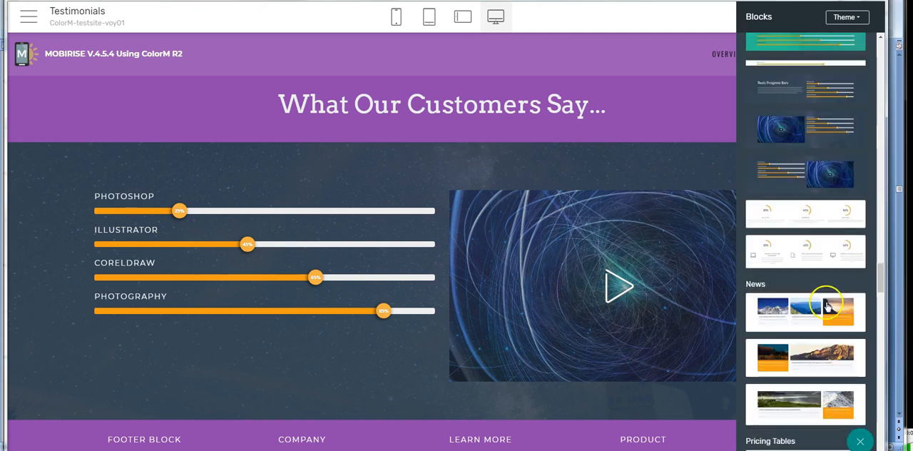
scroll(826, 306, "down", 8)
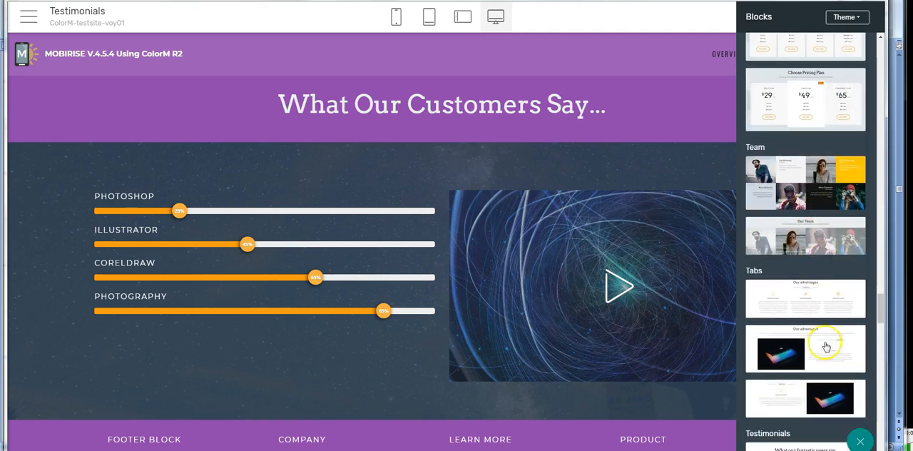
scroll(826, 346, "down", 3)
left_click_drag(822, 280, 412, 150)
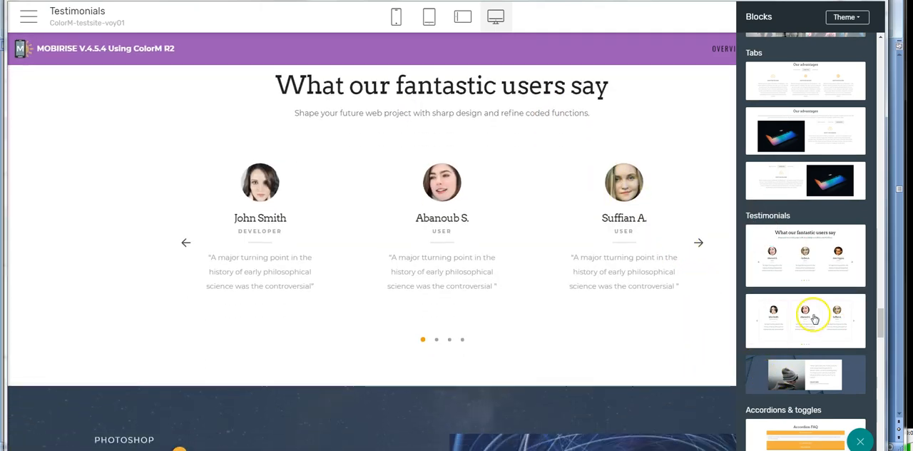
left_click_drag(818, 316, 577, 398)
Step: Open the Contact Us page and insert the full-width Maps theme block between its menu and the contact form block
scroll(862, 422, "down", 6)
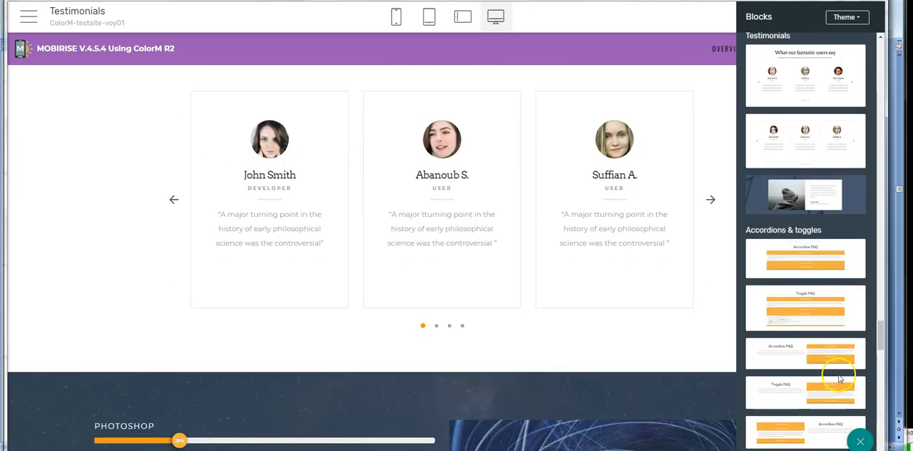
scroll(830, 383, "down", 3)
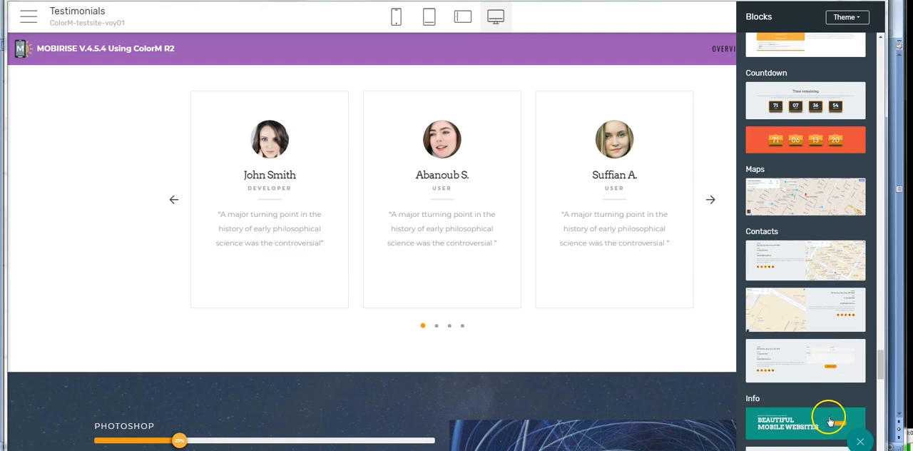
left_click(26, 18)
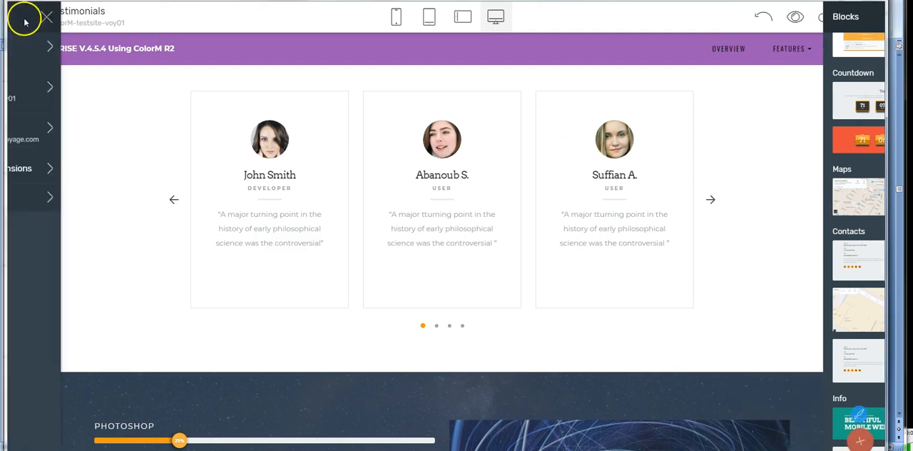
left_click(27, 48)
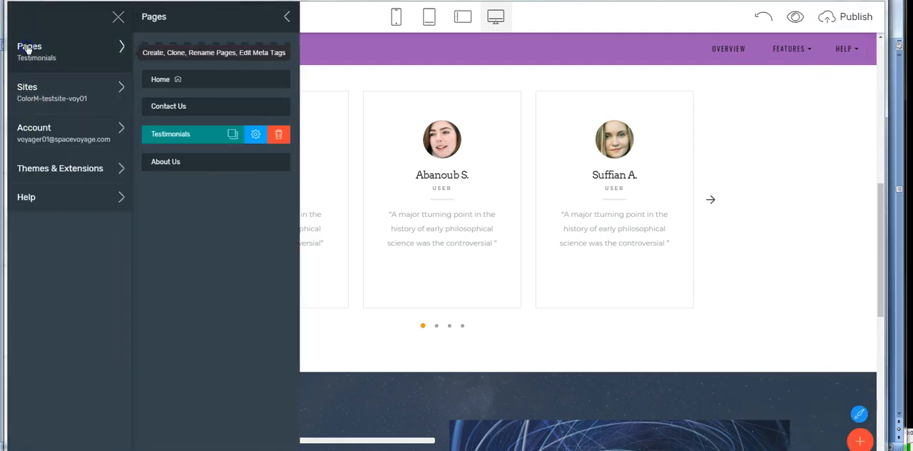
left_click(179, 110)
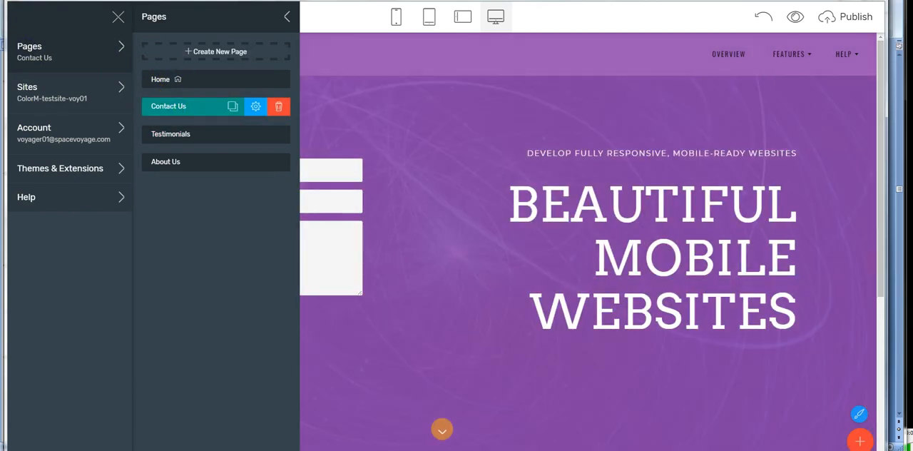
left_click(863, 443)
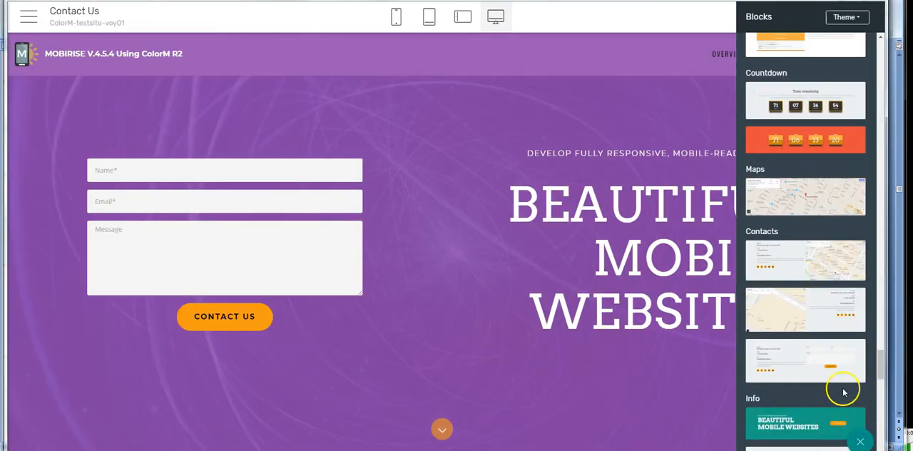
left_click_drag(806, 202, 489, 109)
left_click_drag(491, 81, 490, 81)
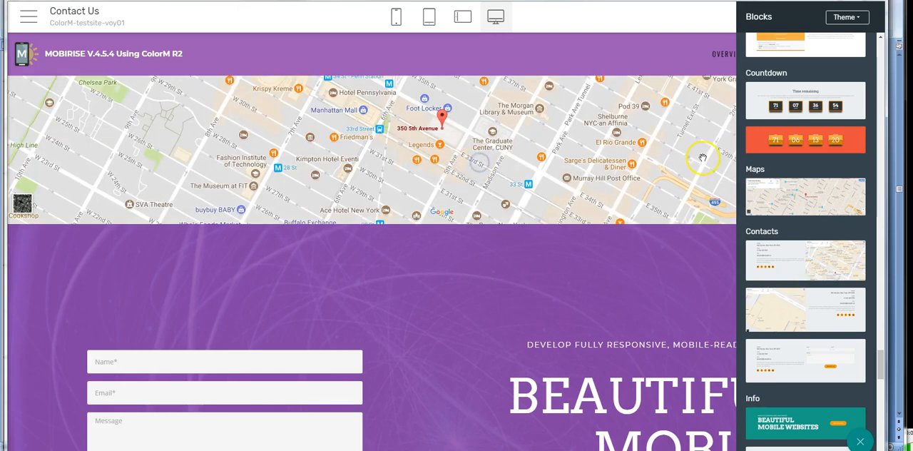
left_click(685, 47)
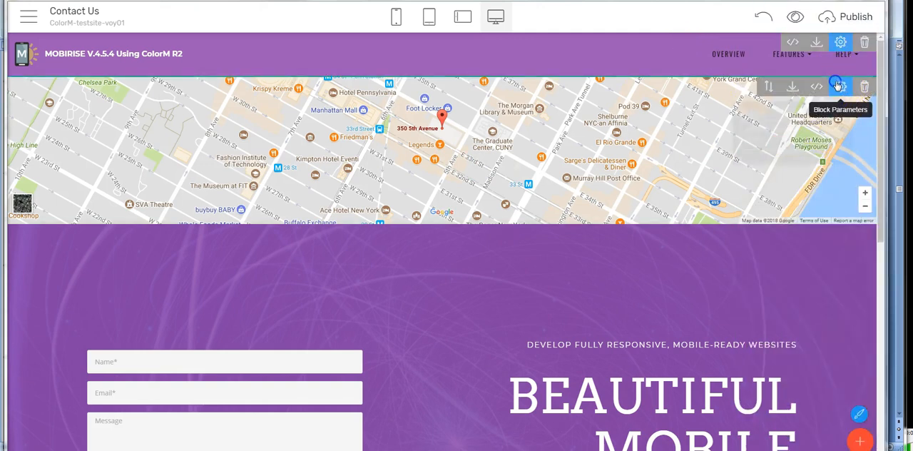
Step: Replace the default location in the map block's parameters with the new street address, city, state and ZIP code
left_click(840, 86)
left_click_drag(765, 143, 730, 144)
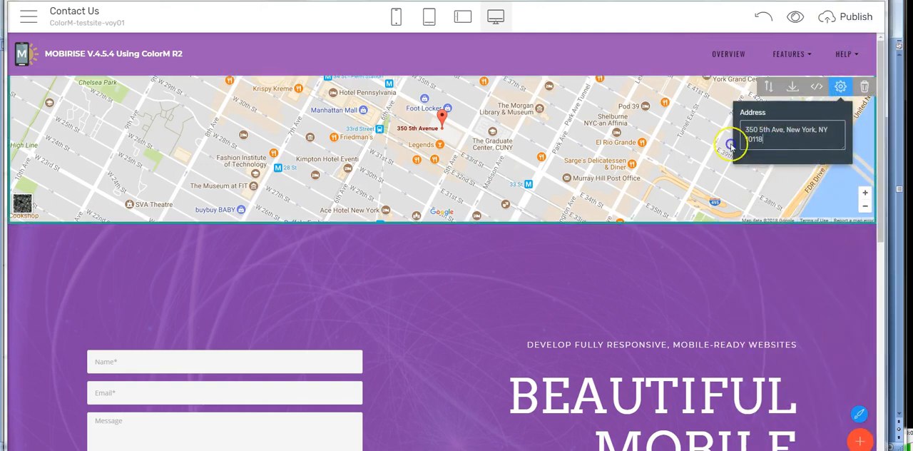
left_click_drag(715, 118, 761, 122)
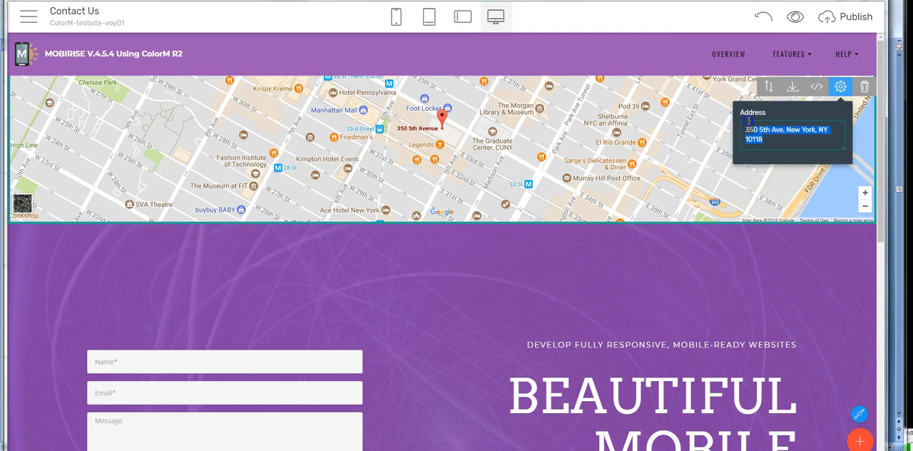
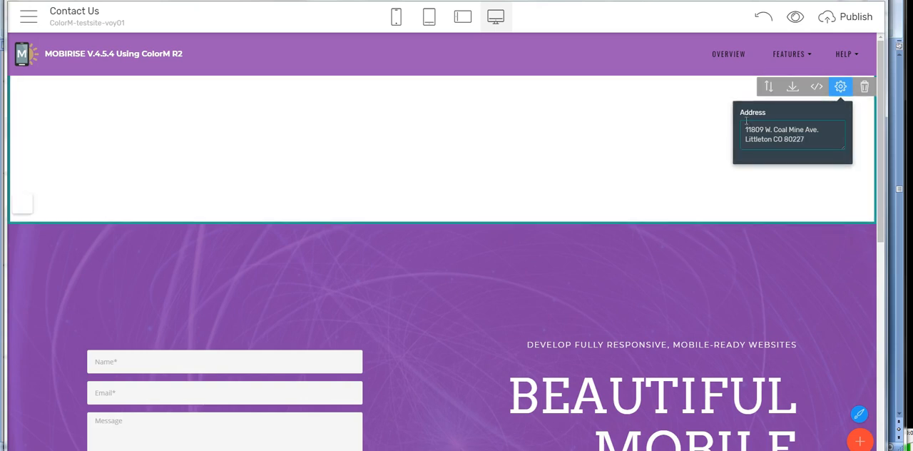
key("Return")
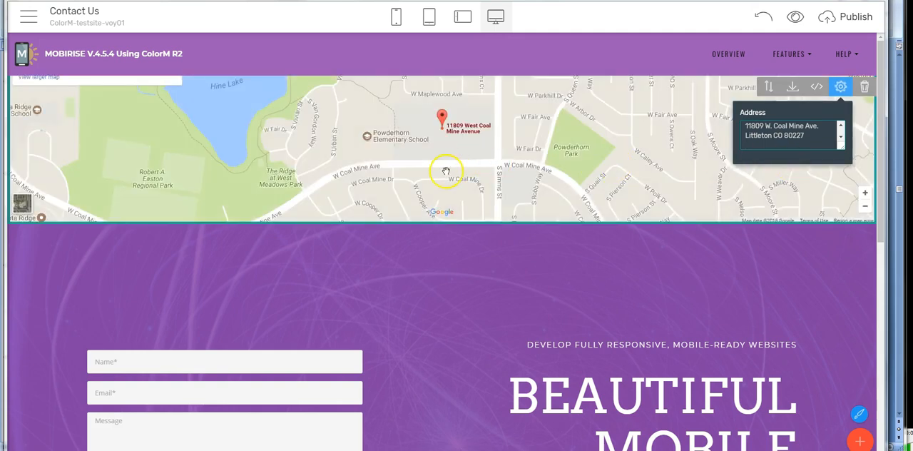
scroll(450, 153, "up", 2)
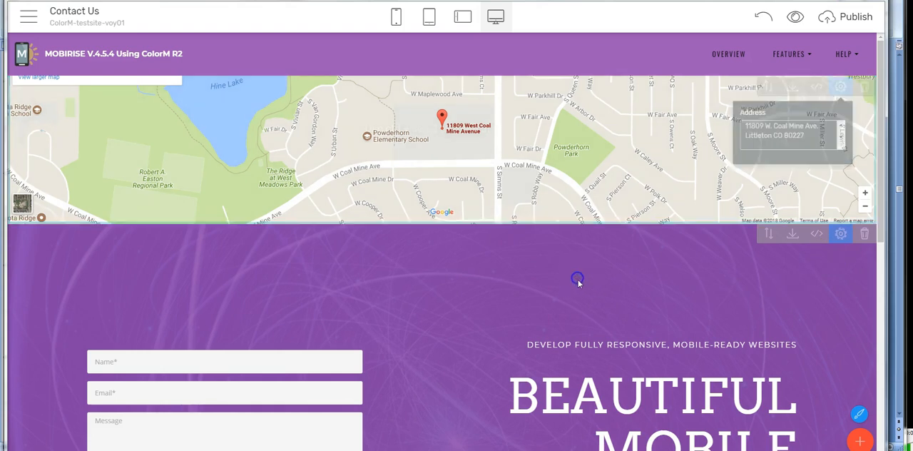
scroll(593, 293, "down", 4)
scroll(597, 303, "down", 3)
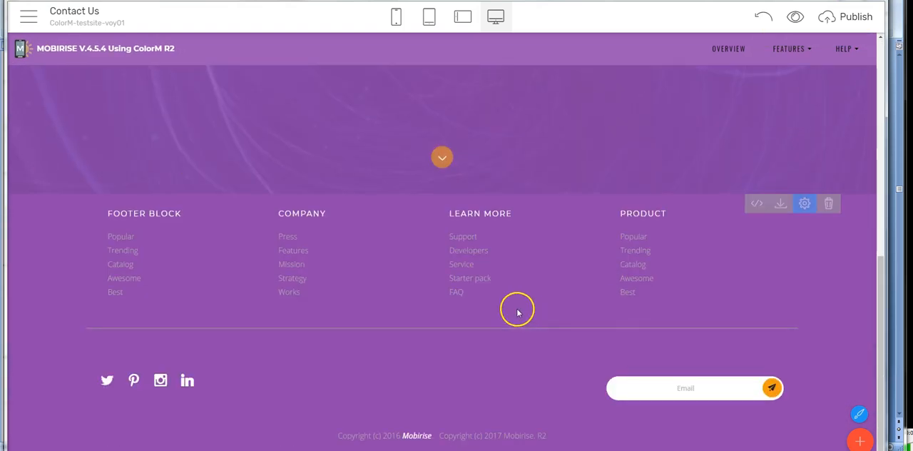
Step: Review the settings and saved version history of the ColorM-testsite-voy01 site, and close them without reverting
left_click(30, 17)
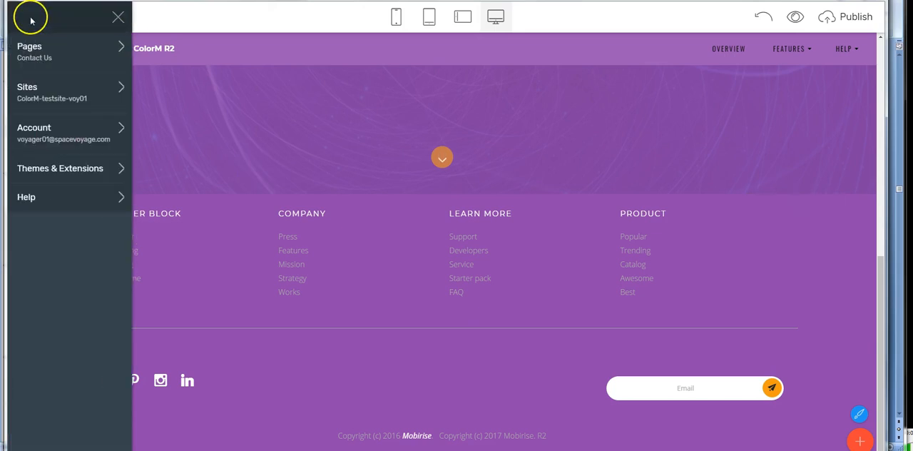
left_click(35, 100)
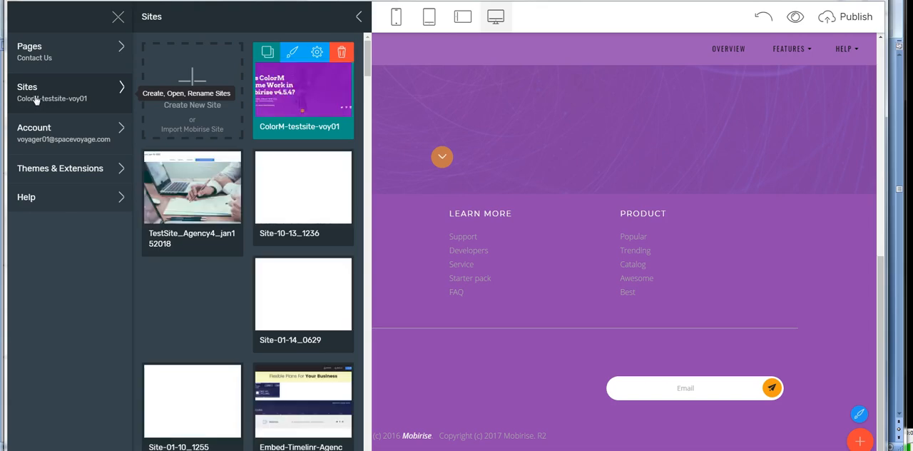
left_click(312, 52)
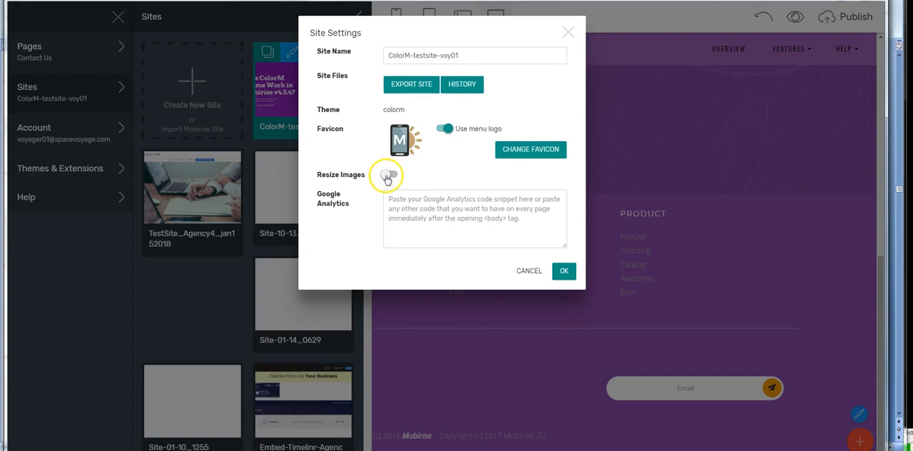
left_click(455, 84)
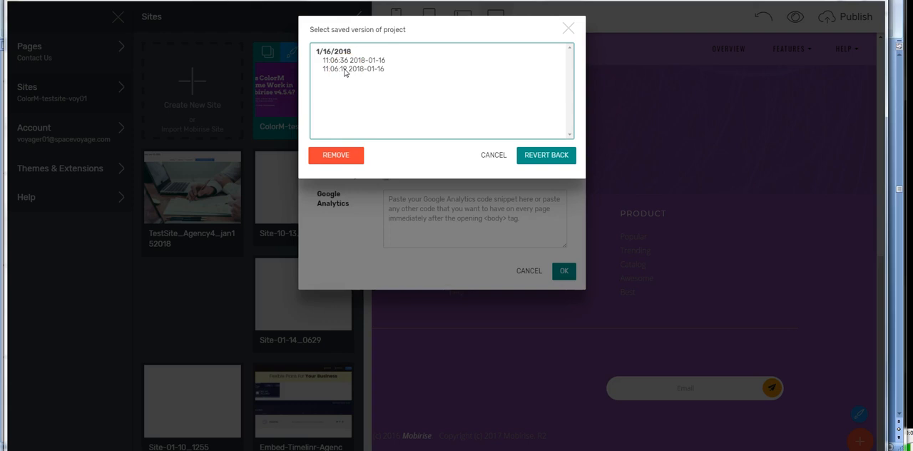
left_click(499, 156)
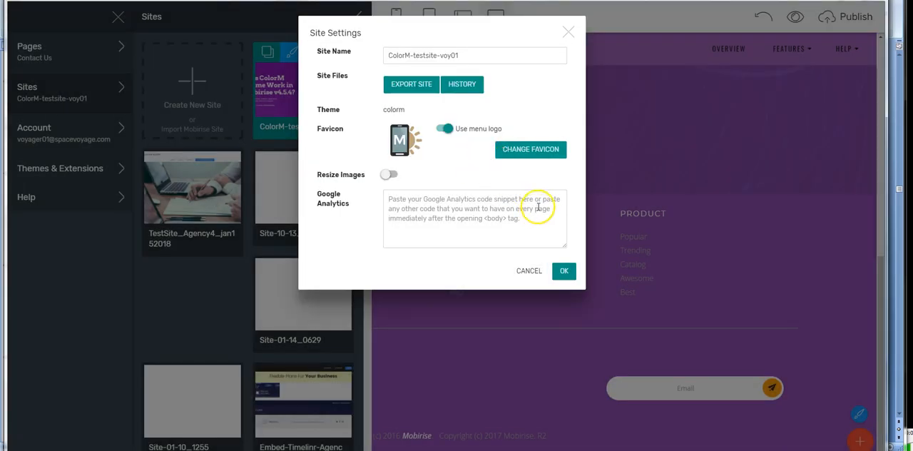
left_click(563, 272)
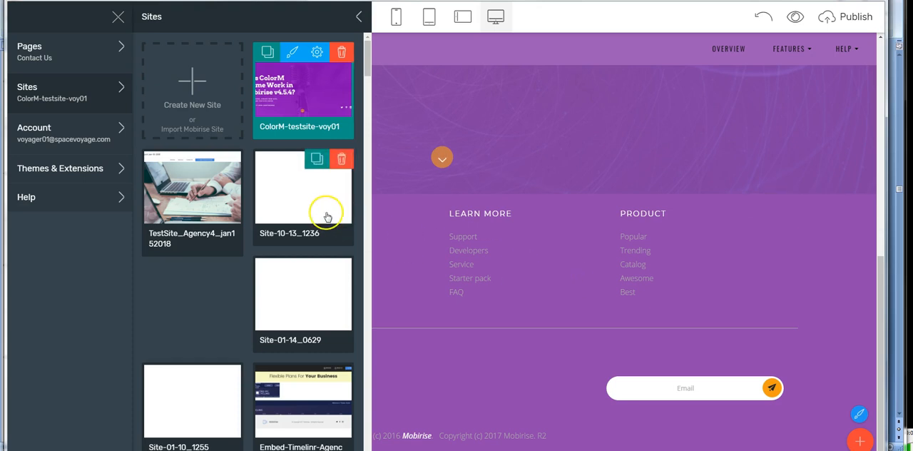
left_click(358, 18)
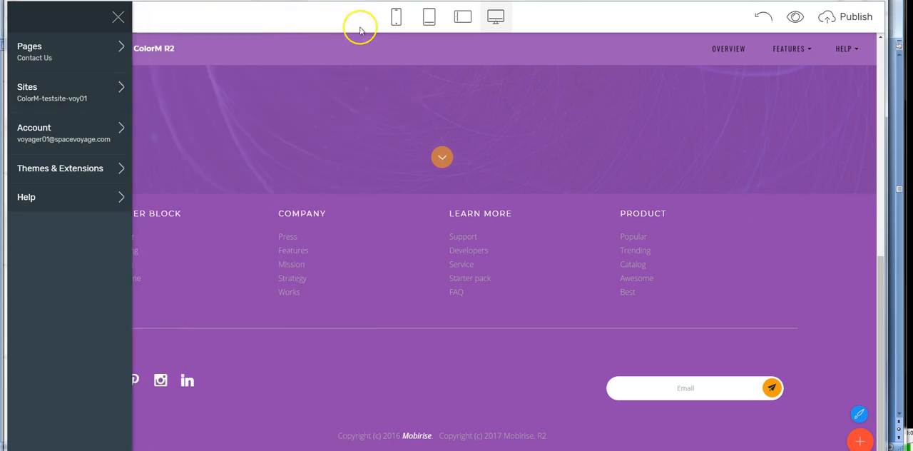
left_click(117, 15)
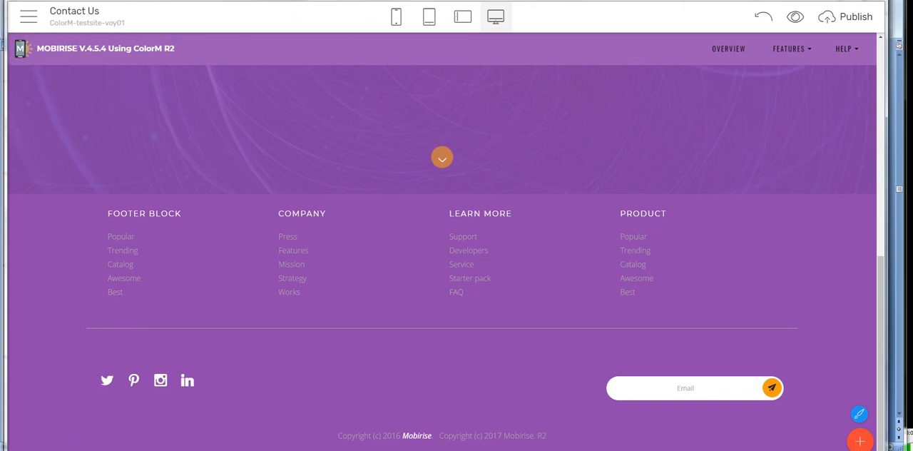
Step: Undo the last change and preview the Contact Us page in the browser, checking the map, contact form and logo link
left_click(765, 20)
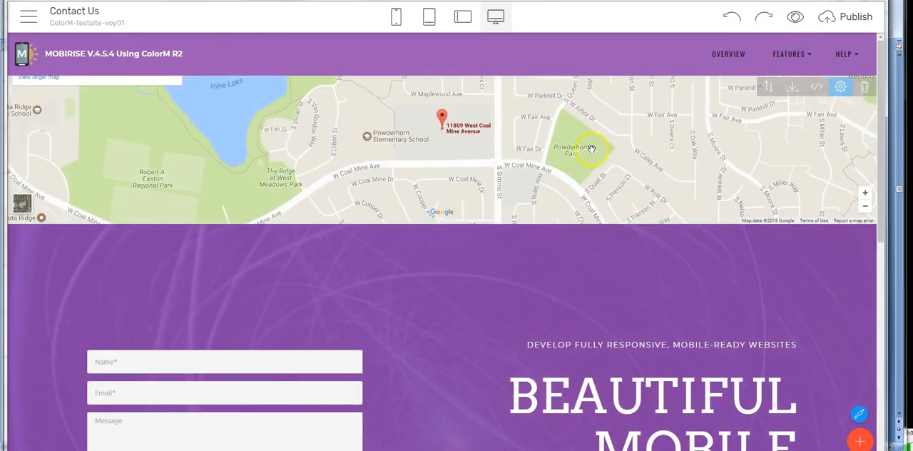
left_click(796, 19)
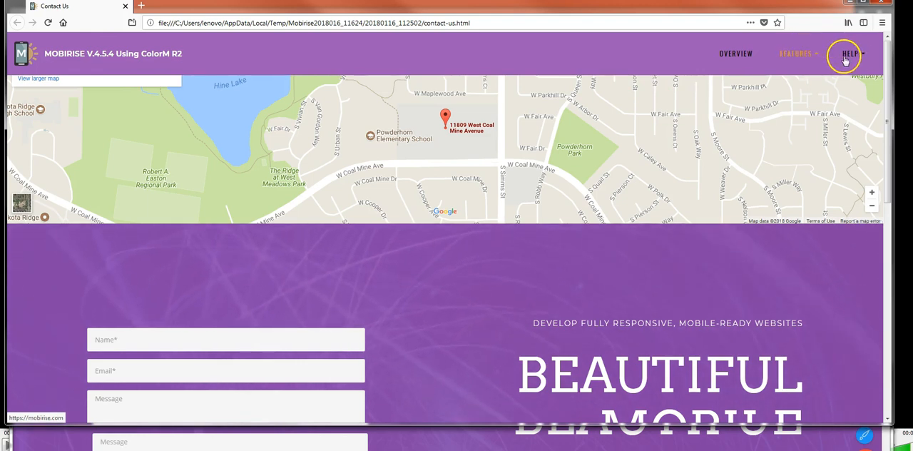
scroll(190, 357, "down", 3)
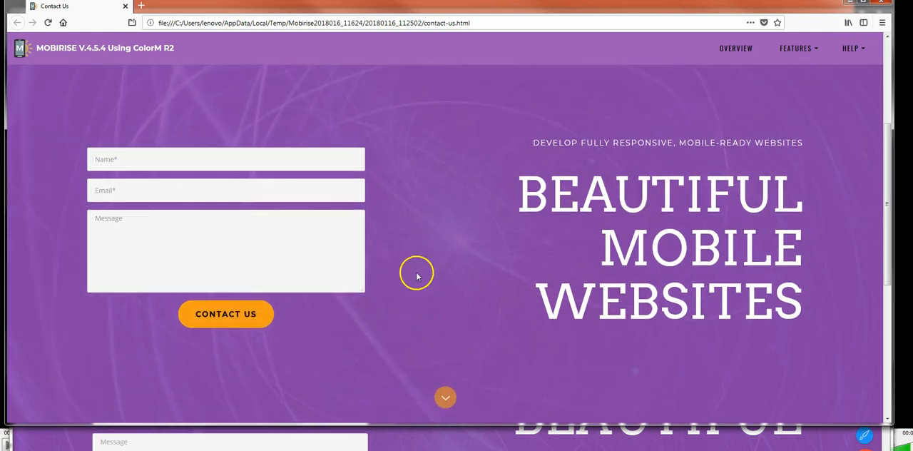
scroll(418, 276, "up", 3)
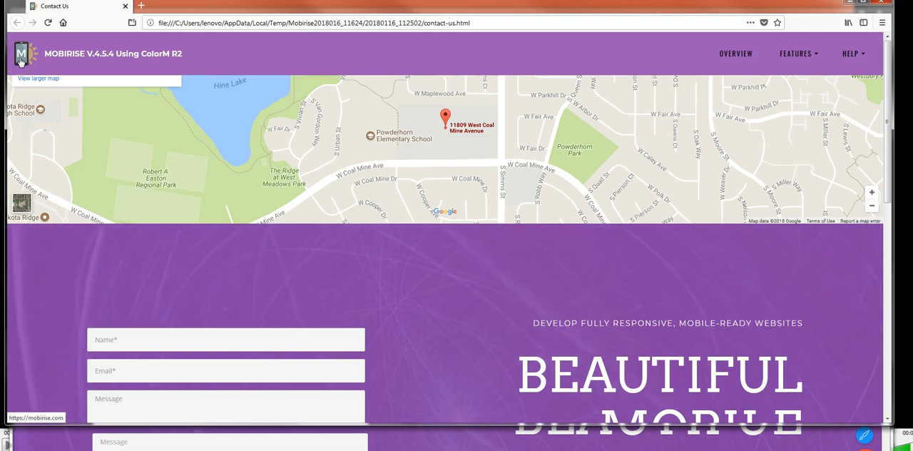
left_click(22, 59)
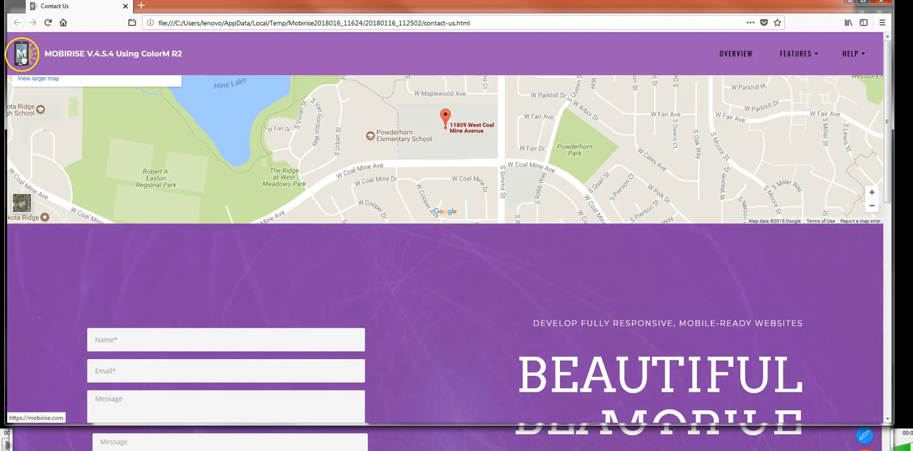
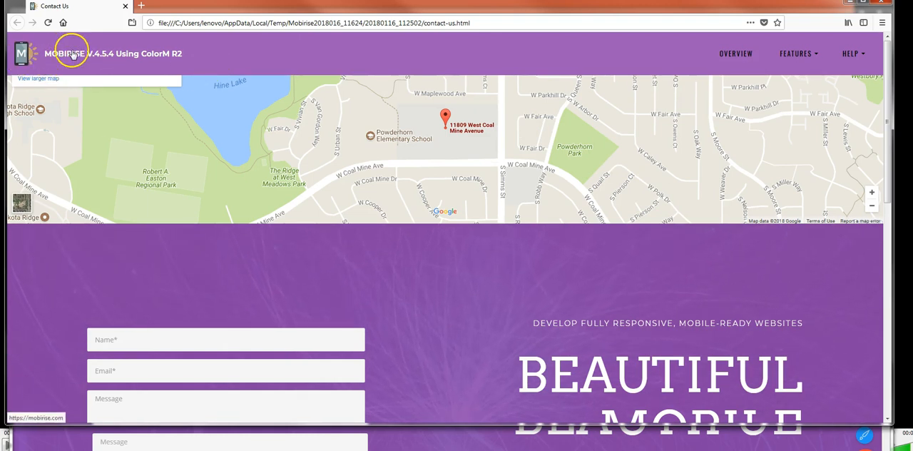
Step: Test the site title's link in the Contact Us browser preview, and close the preview to return to the editor
left_click(64, 60)
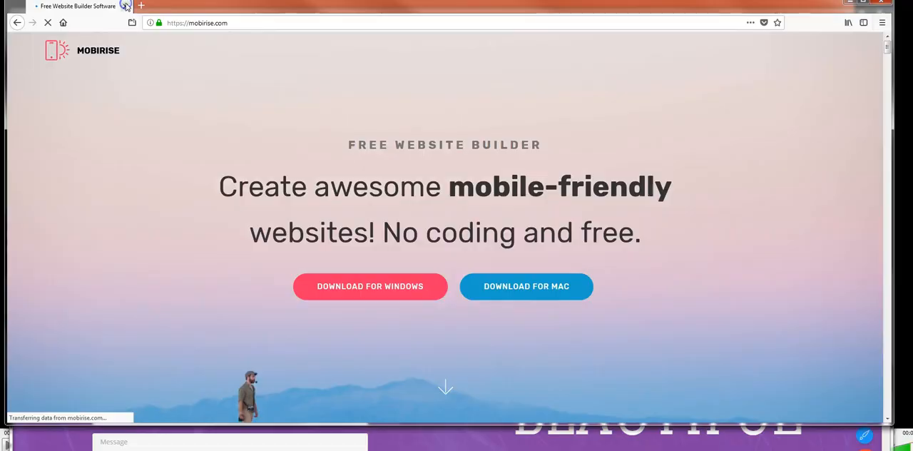
left_click(124, 5)
left_click(33, 37)
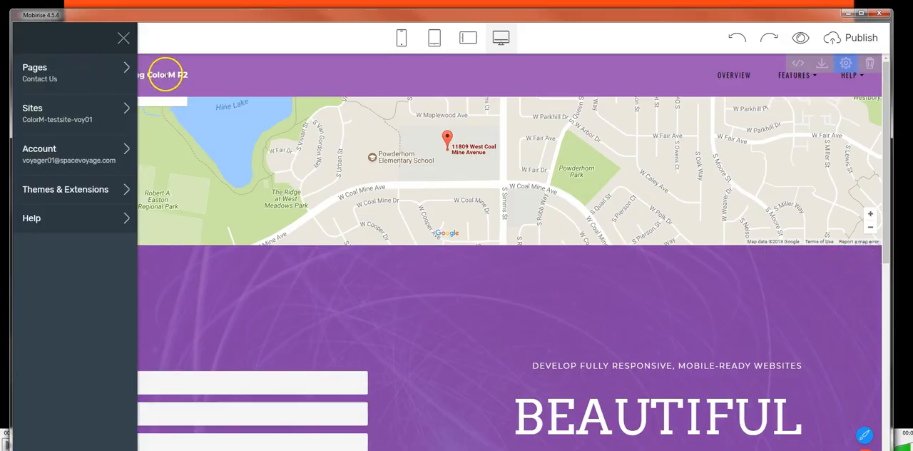
left_click(209, 59)
Step: Review the web address assigned to the site title in the page menu, and close the link settings without changes
left_click(67, 77)
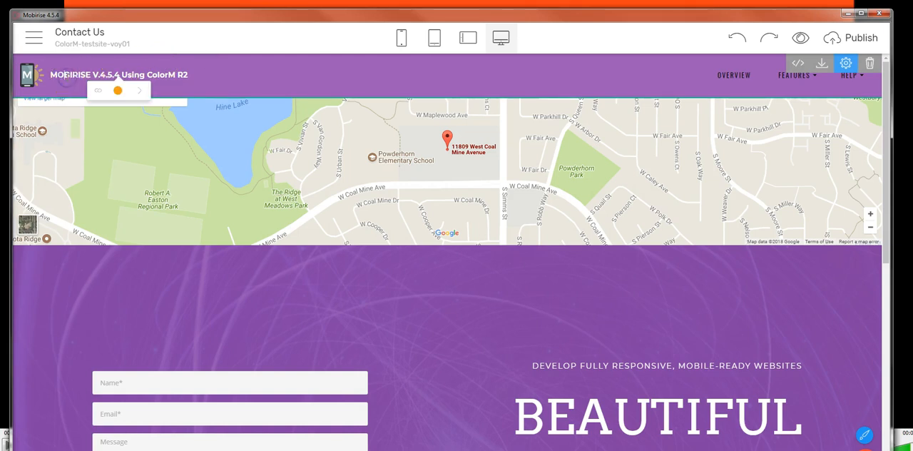
left_click(98, 90)
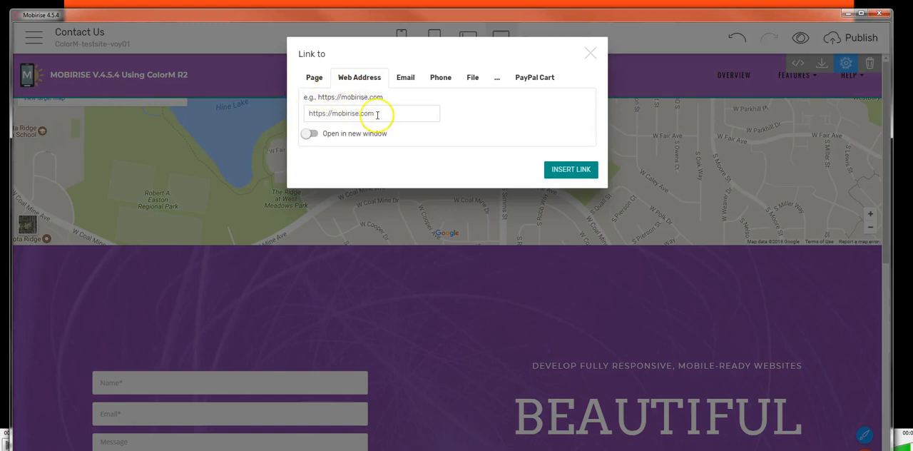
left_click_drag(376, 114, 291, 118)
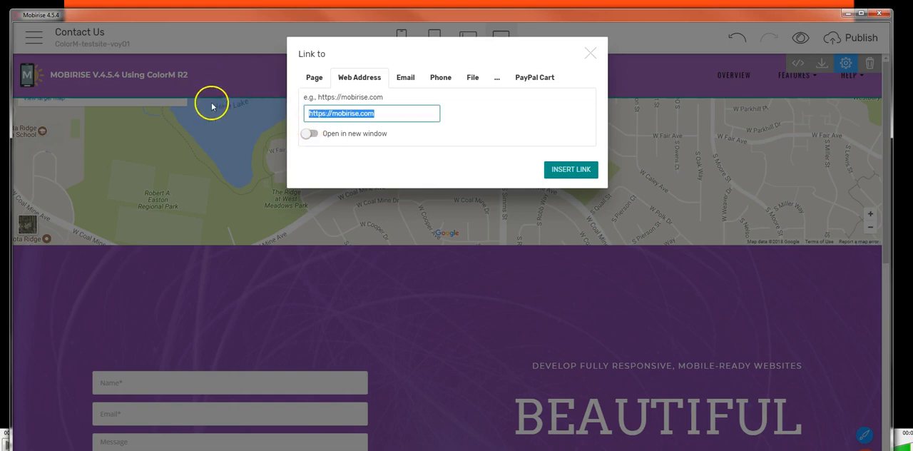
left_click(591, 54)
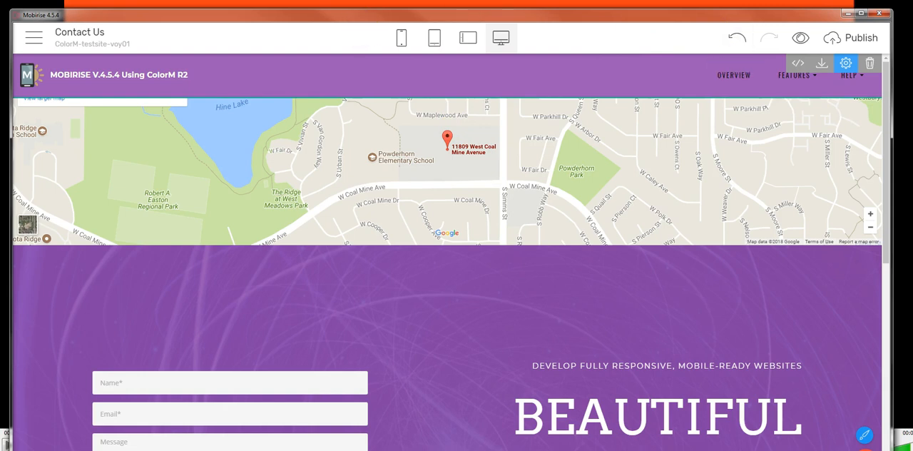
Step: Start publishing to a local drive folder and browse USB DISK (L:) to the ColorM-v4.5.4_testSite-voyager01_Jan17-2018 folder
left_click(836, 39)
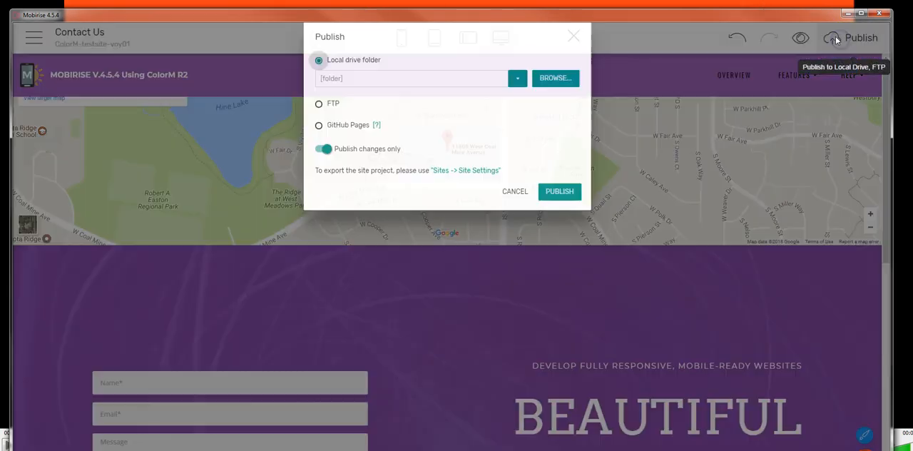
left_click(552, 96)
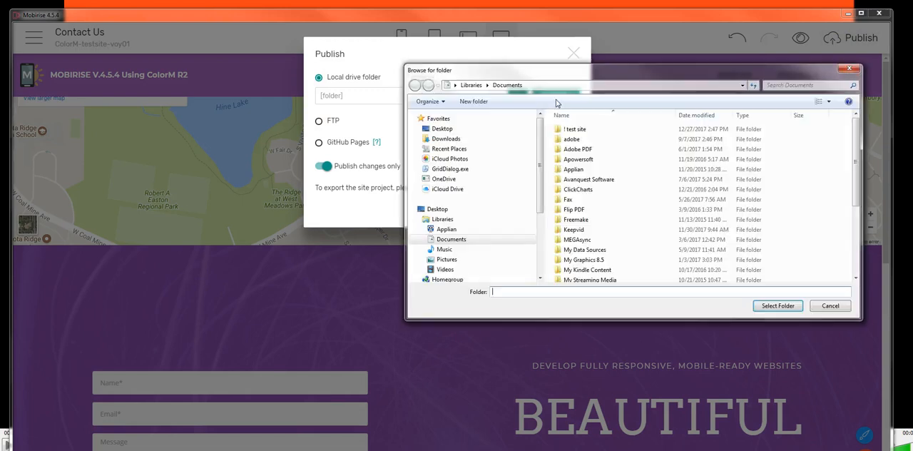
scroll(516, 214, "down", 5)
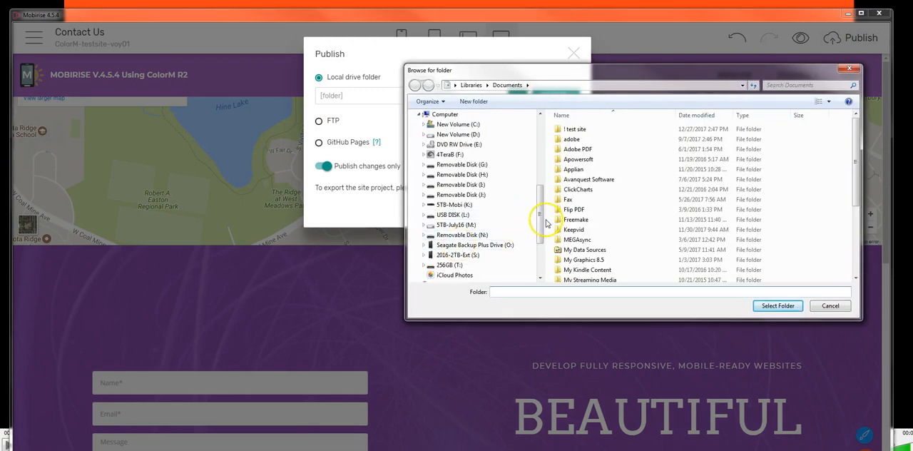
mouse_move(540, 218)
left_mouse_down()
mouse_move(543, 233)
mouse_move(545, 208)
left_mouse_up()
left_click(444, 145)
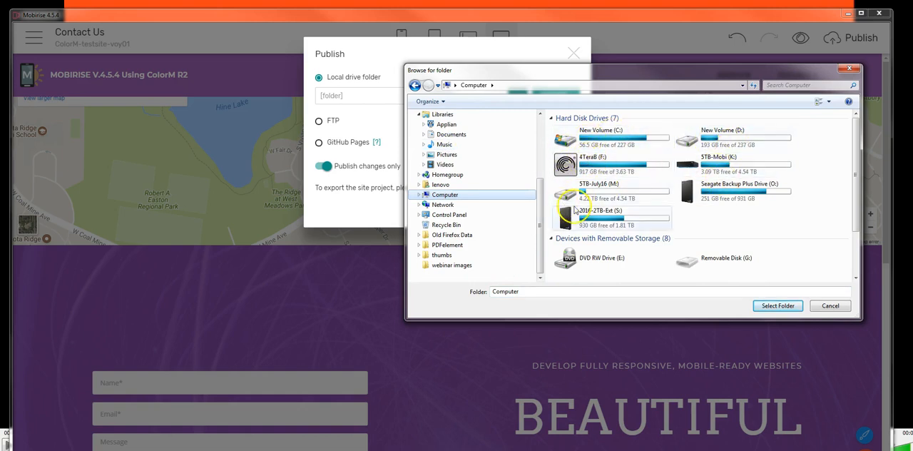
left_click_drag(856, 187, 858, 235)
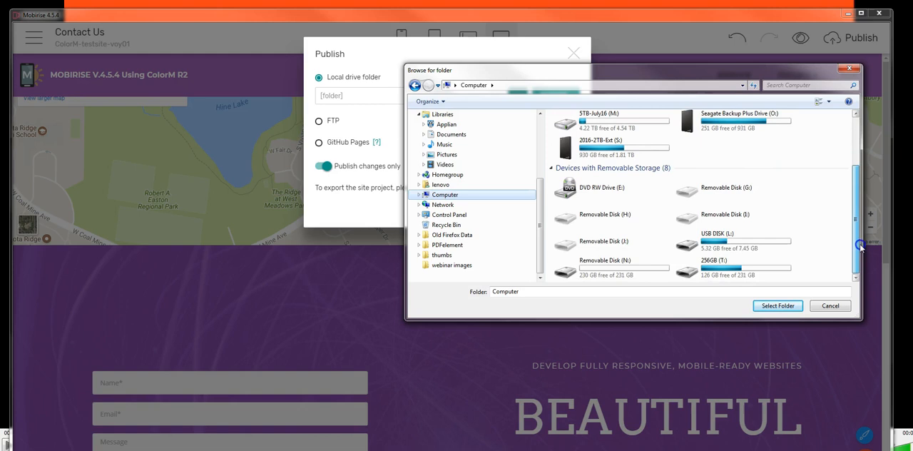
double_click(713, 239)
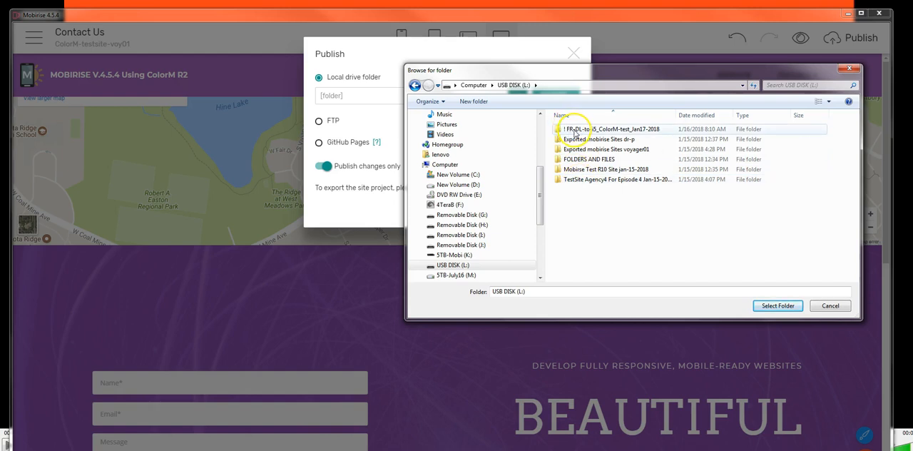
double_click(575, 132)
double_click(577, 131)
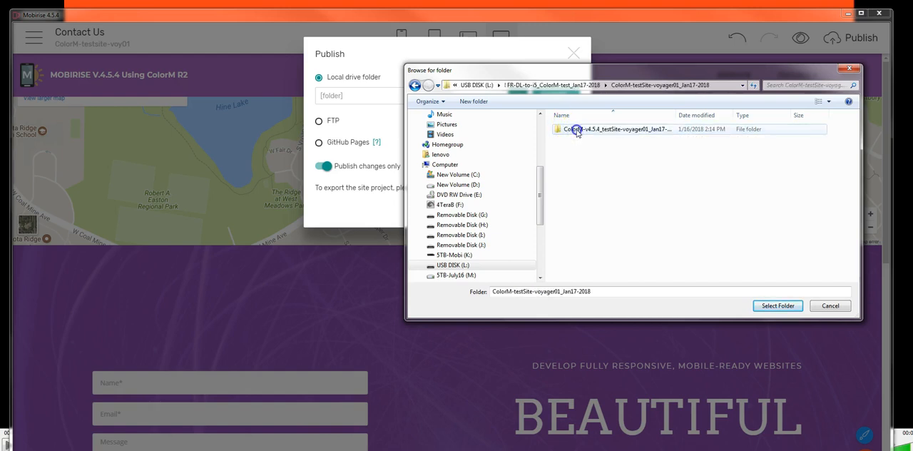
double_click(578, 132)
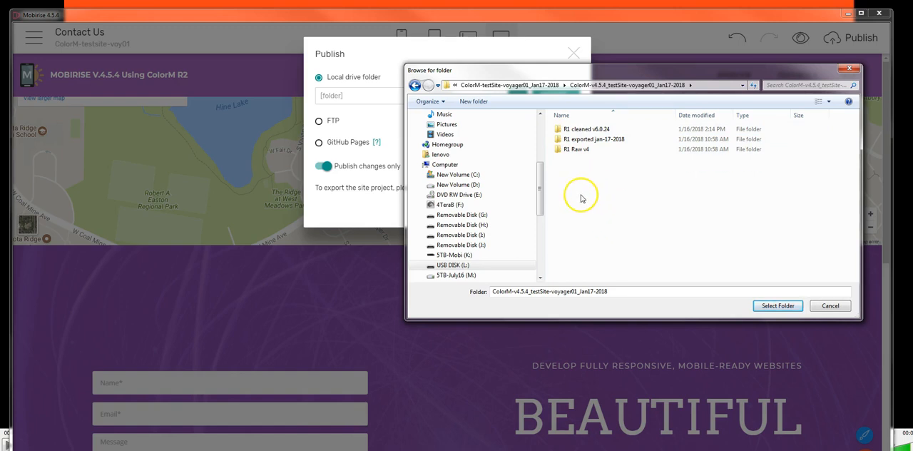
Step: Create a folder named "R2 Raw v4 ColorM voy01" in the ColorM-v4.5.4 test site folder
left_click(465, 105)
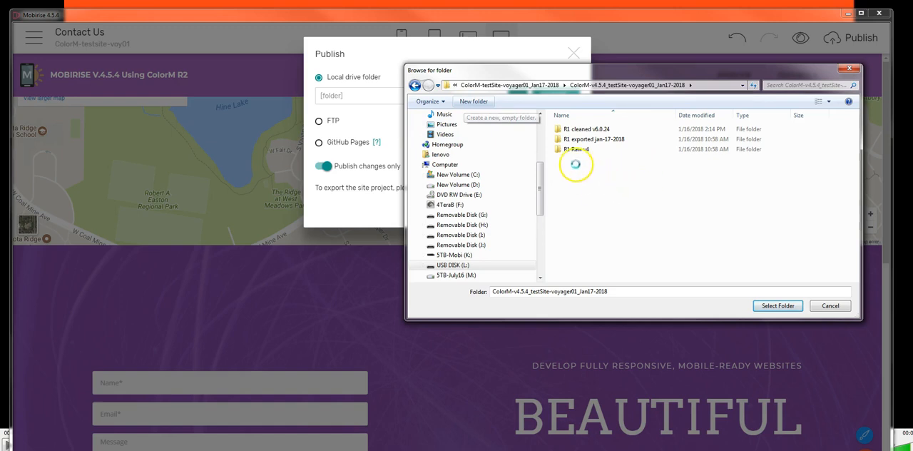
type("R2 Raw v4 ColorM voy01")
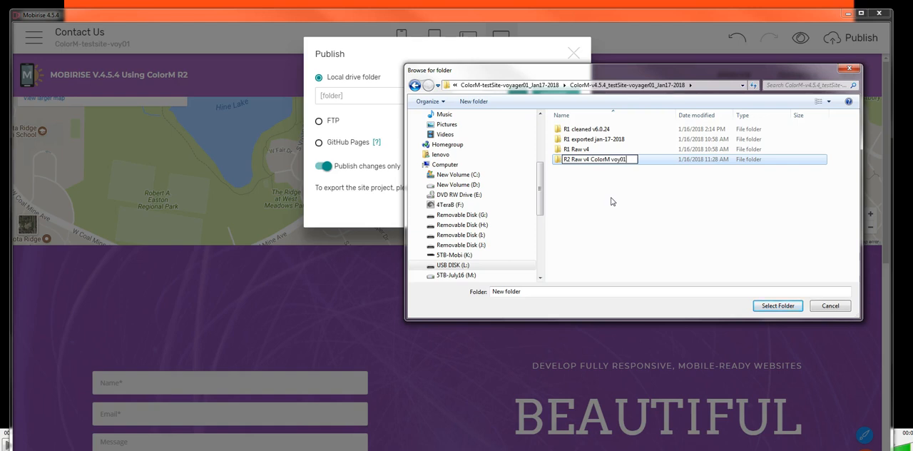
left_click(597, 189)
left_click(570, 164)
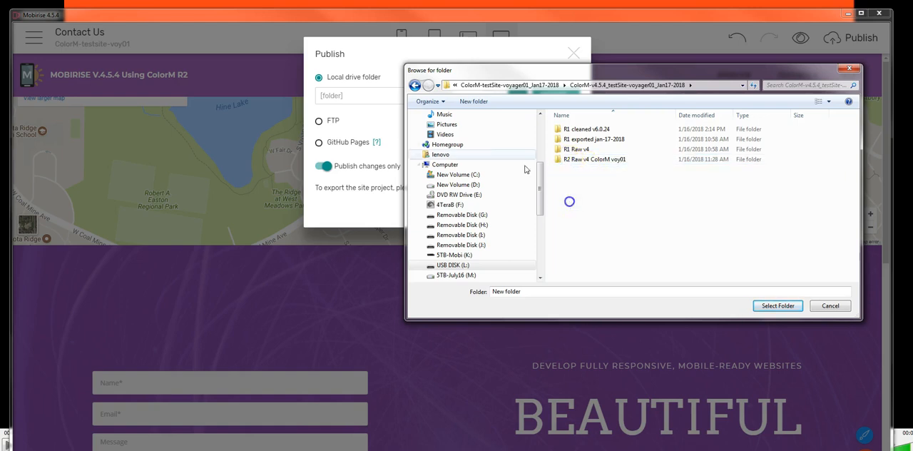
Step: Create a folder named "R2 Clean with Mobiclean v 6.0.24" beside the other R2 folder
left_click(473, 101)
type("R2 Clean with Mobiclean v 6.0.24")
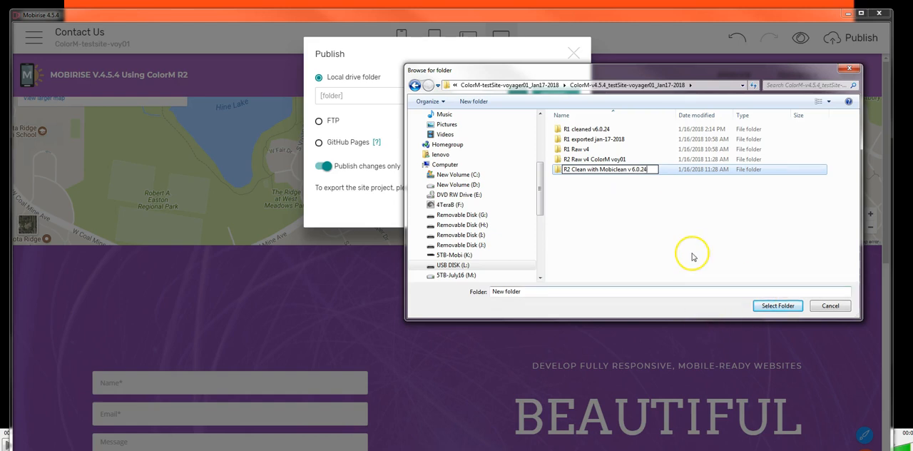
left_click(649, 237)
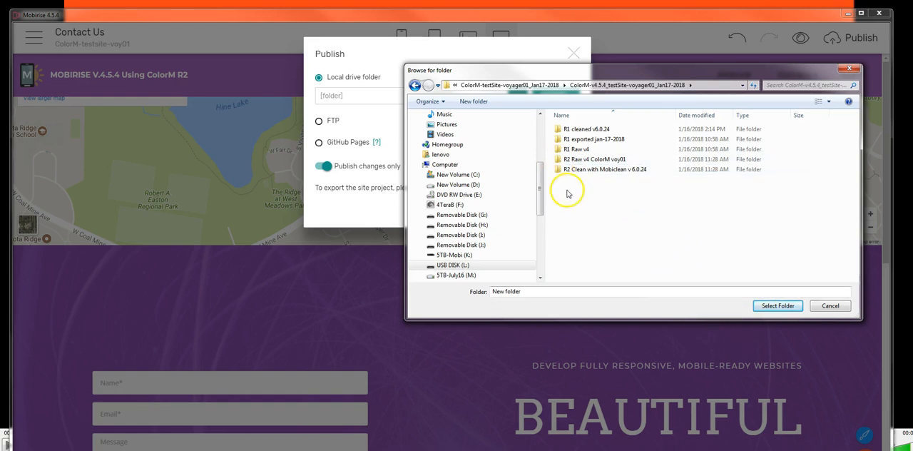
Step: Create a third R2 folder named "R2 Exported jan-16-2018 i5 L" in the same location
left_click(473, 101)
type("R2 Exported jan-16-2018 i5 L")
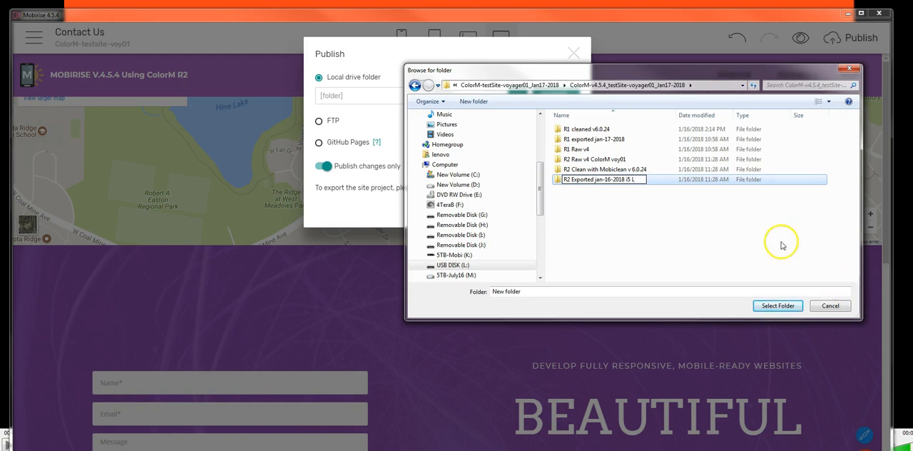
left_click(582, 213)
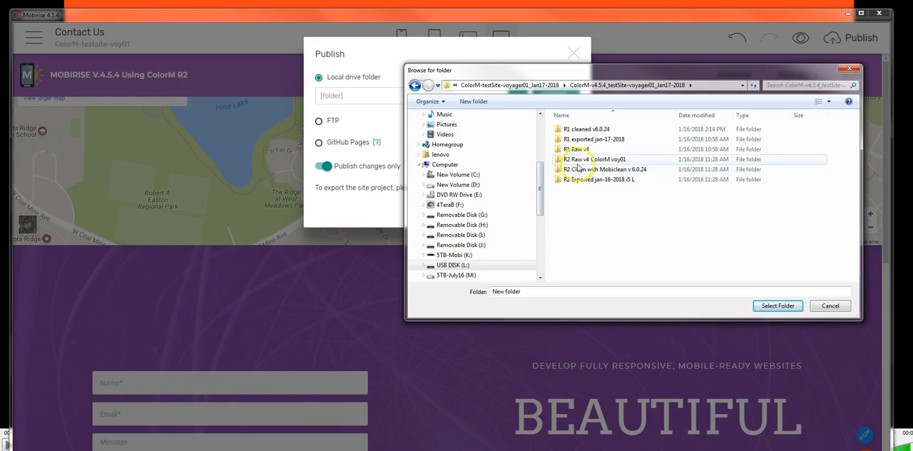
Step: Publish the whole site to the "R2 Raw v4 ColorM voy01" folder with Publish changes only turned off
left_click(578, 160)
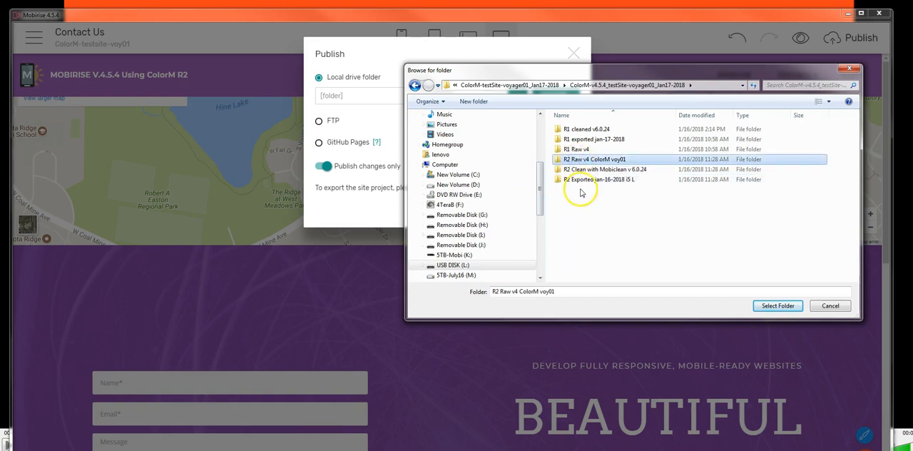
left_click(571, 150)
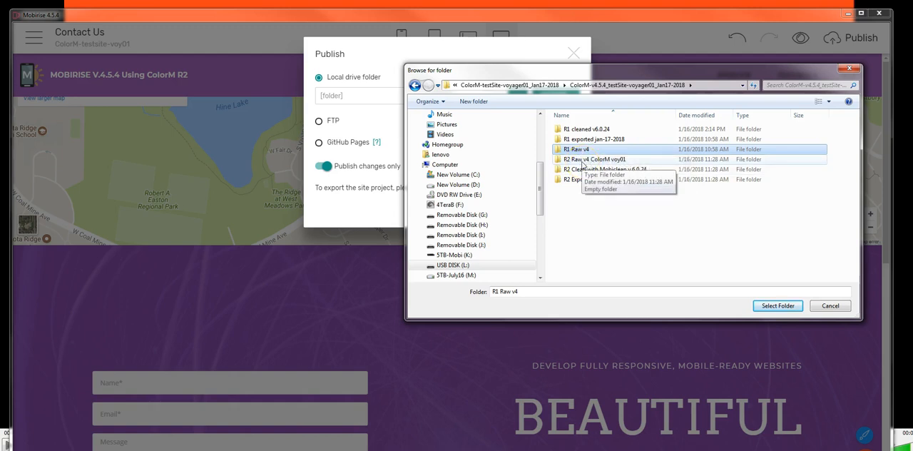
left_click(574, 160)
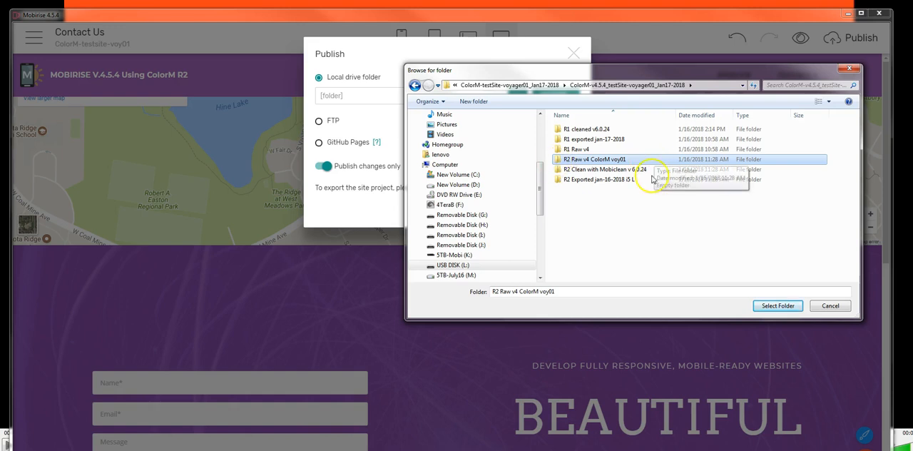
left_click(781, 305)
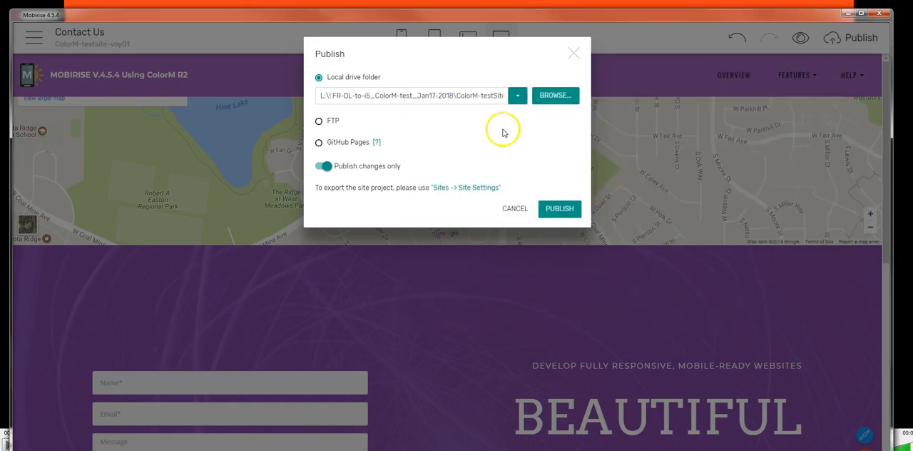
left_click(323, 166)
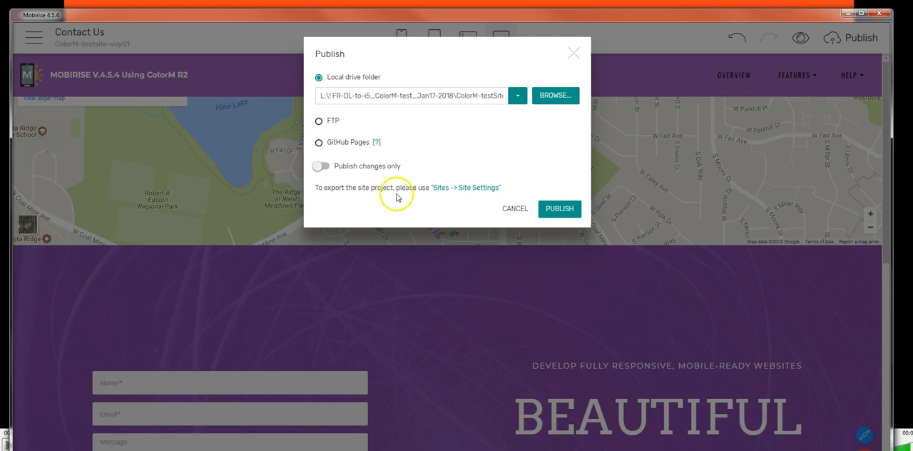
left_click(557, 209)
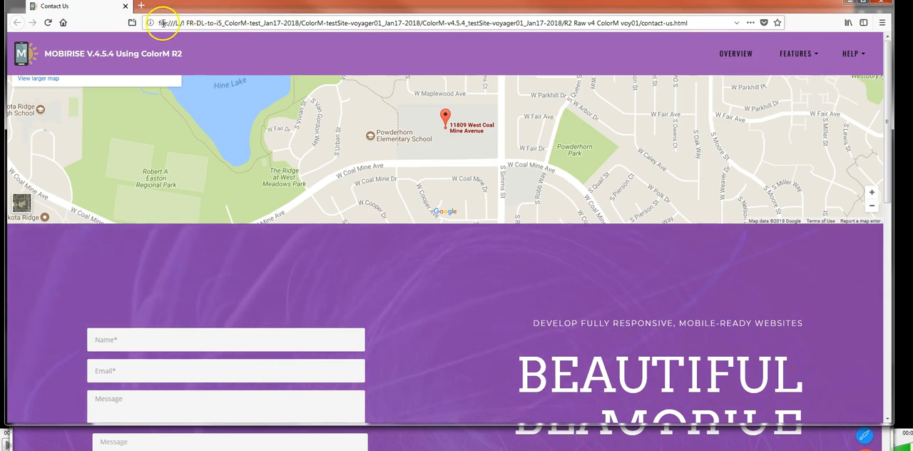
Step: Check the published page's file path in the browser, and open the first FR-DL-to-i5 folder on USB DISK (L:) in Windows Explorer
left_click_drag(158, 22, 683, 24)
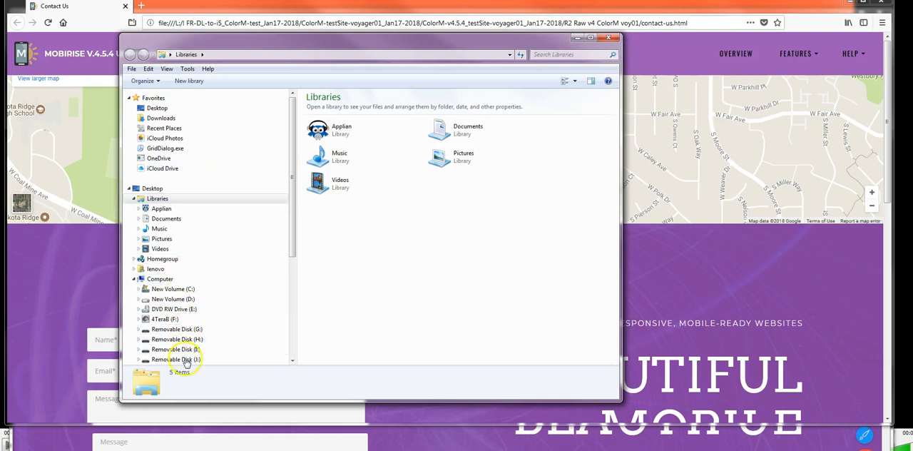
left_click_drag(291, 206, 294, 239)
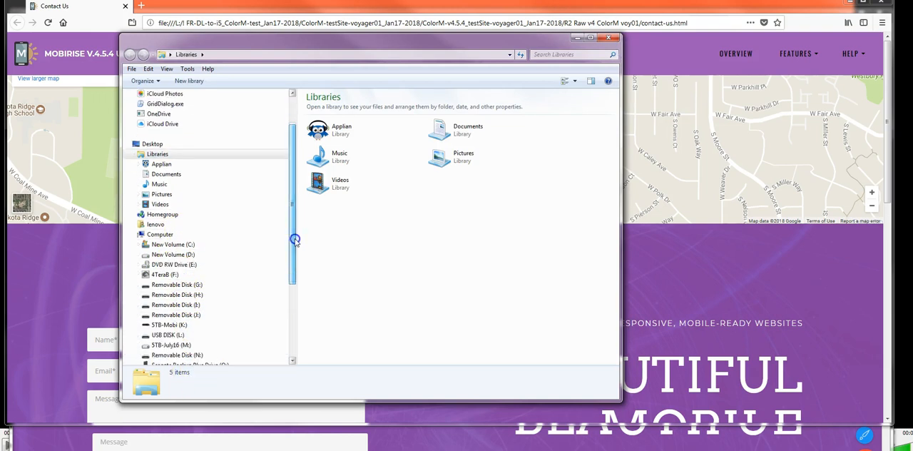
left_click(178, 335)
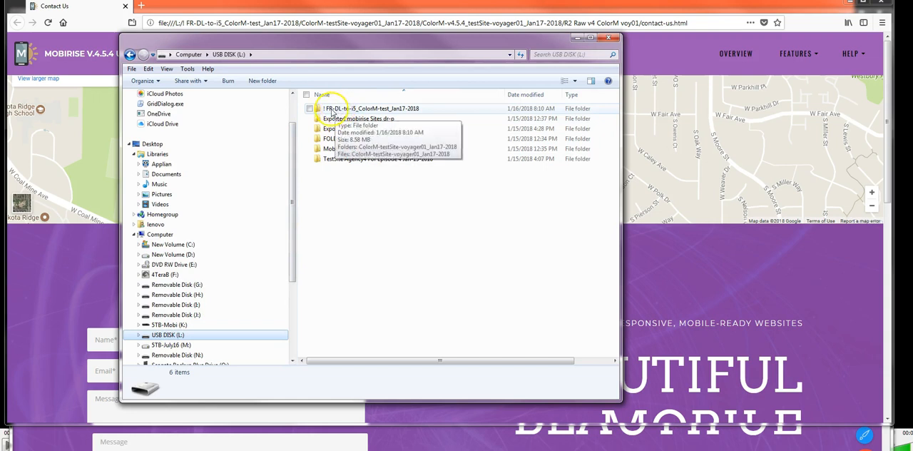
double_click(331, 111)
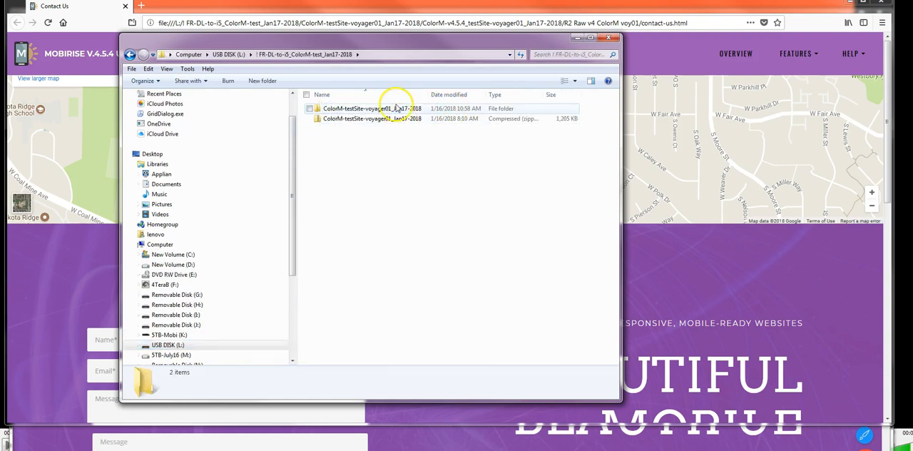
Step: Go back to the USB DISK (L:) root and rename its first folder to "FR-DL-to-i5_ColorM-test_Jan17-2018", without the leading exclamation mark
left_click(130, 54)
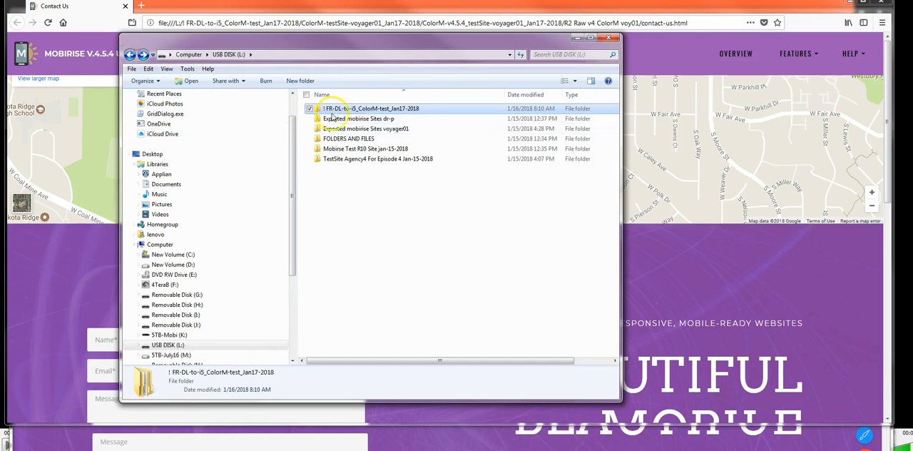
left_click(367, 211)
left_click(338, 112)
left_click(360, 109)
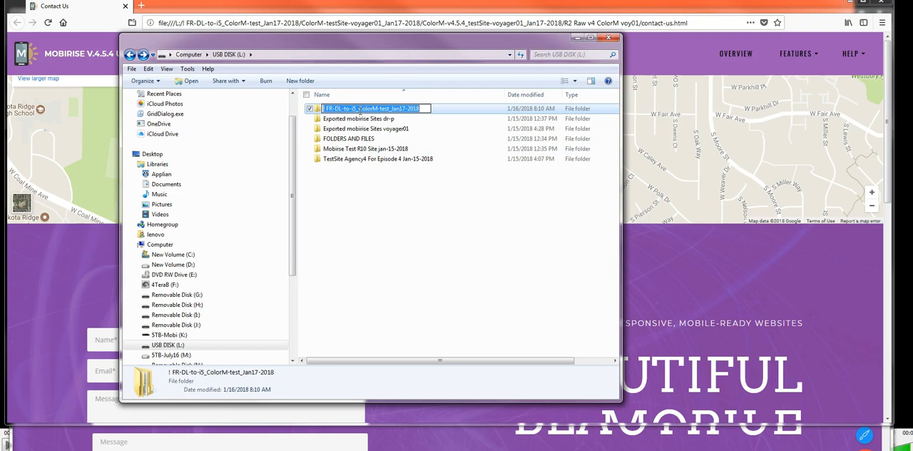
left_click(324, 108)
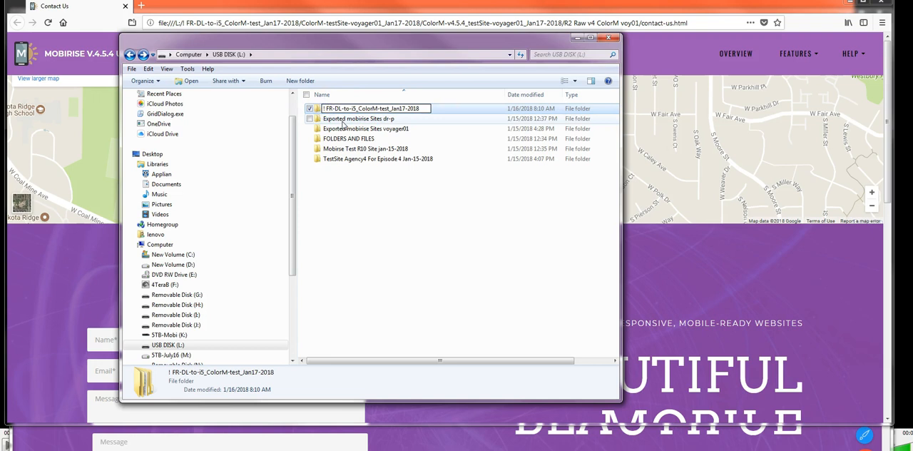
left_click(365, 192)
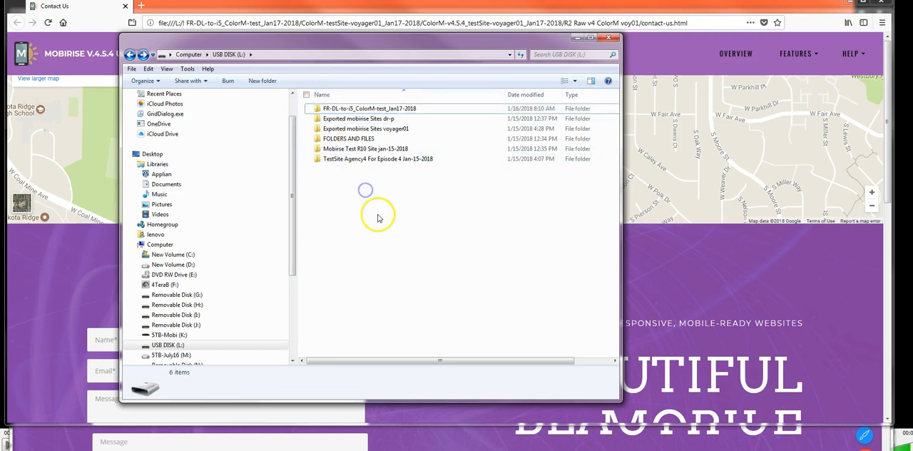
Step: Reverse the name sorting of the USB DISK (L:) folders, rename the FR-DL folder to "! FR-DL-to-i5_ColorM-test_Jan17-2018", and sort by name again
left_click(321, 96)
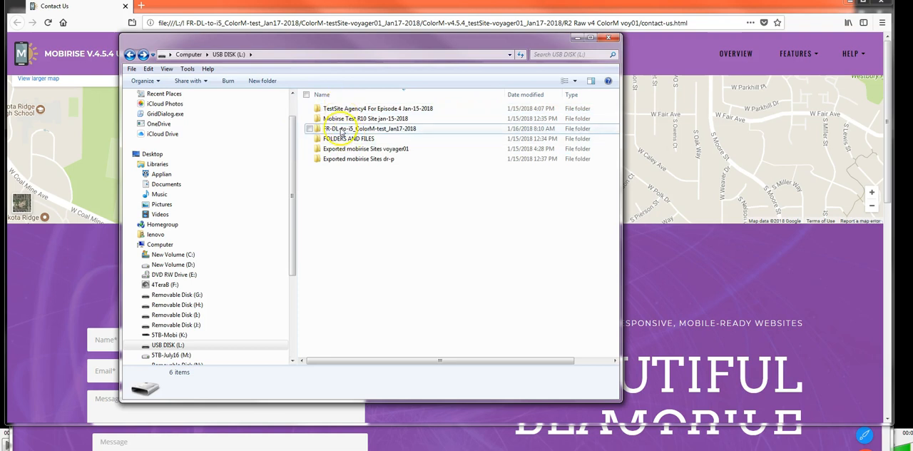
left_click(325, 129)
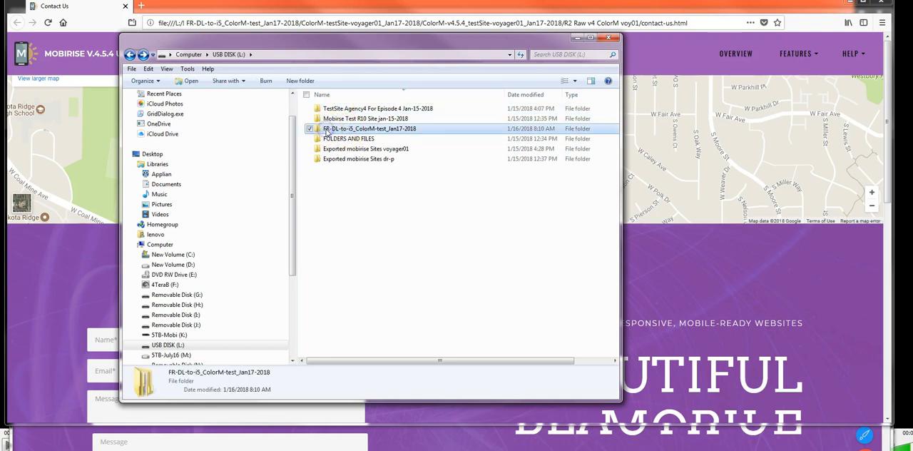
left_click(324, 132)
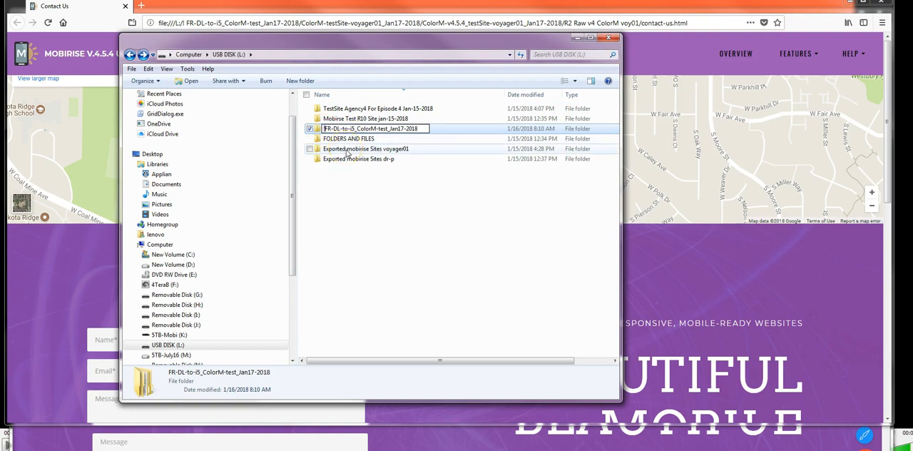
left_click(338, 197)
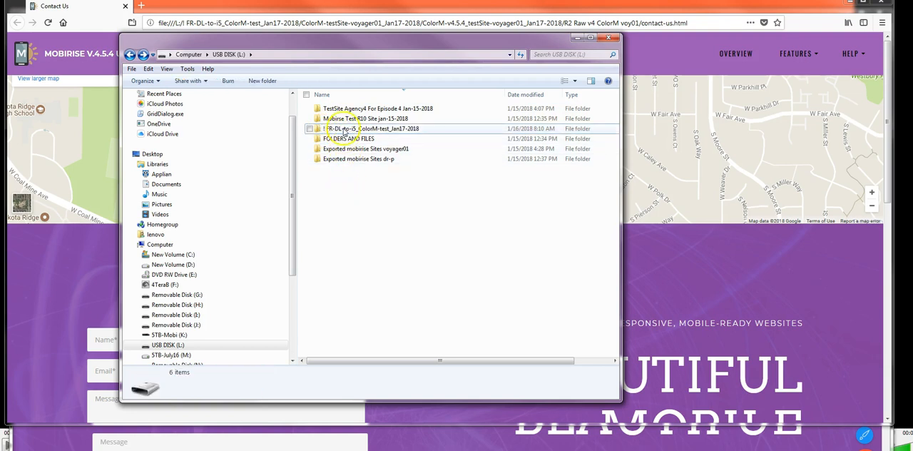
left_click(322, 95)
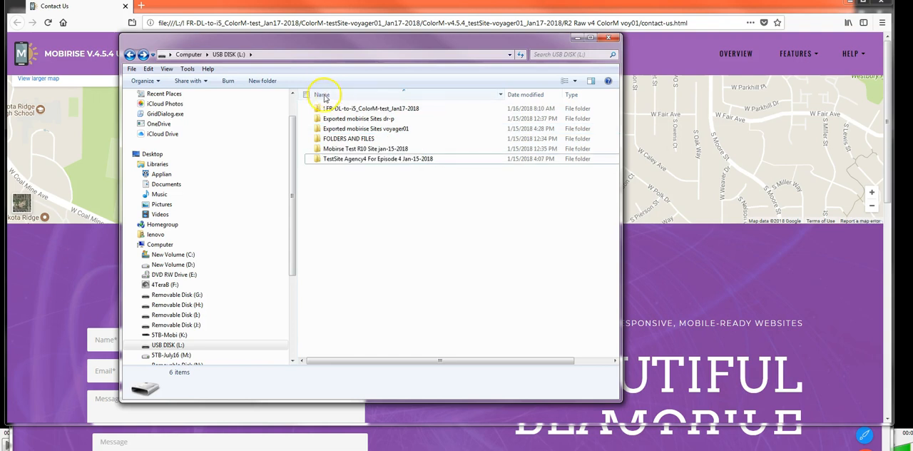
Step: Open the "R2 Raw v4 ColorM voy01" folder inside the renamed FR-DL folder and examine its published files and Mobirise project file
double_click(331, 108)
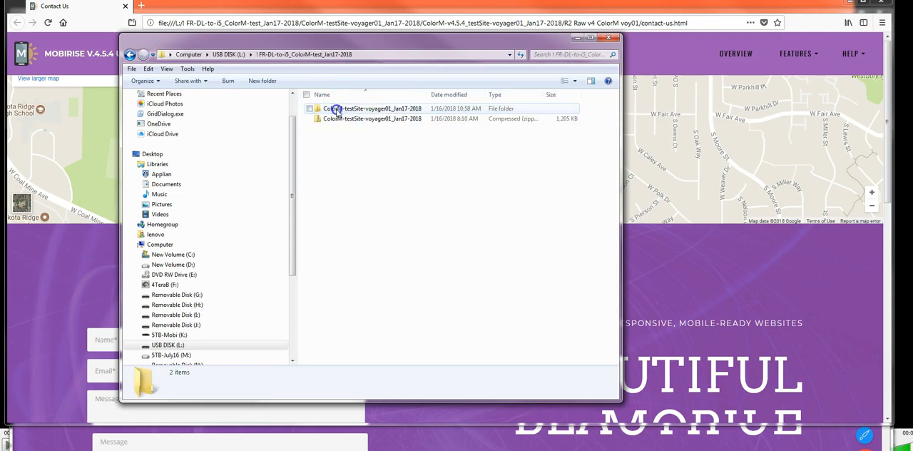
double_click(367, 109)
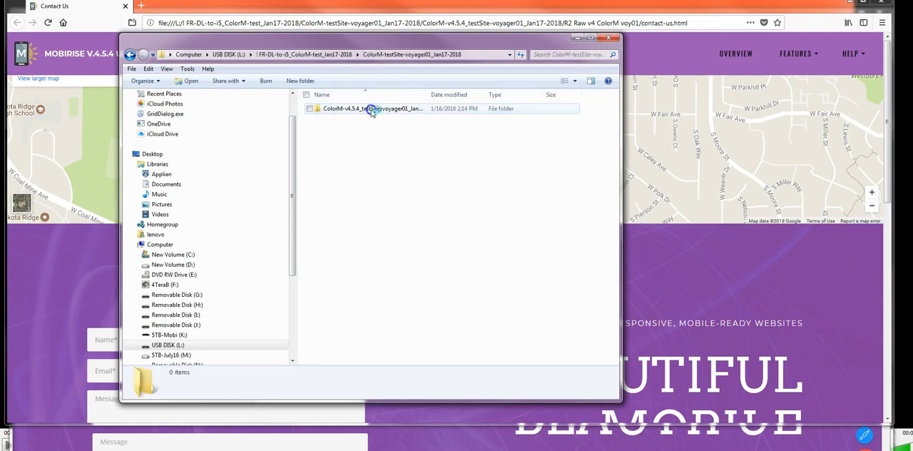
double_click(369, 109)
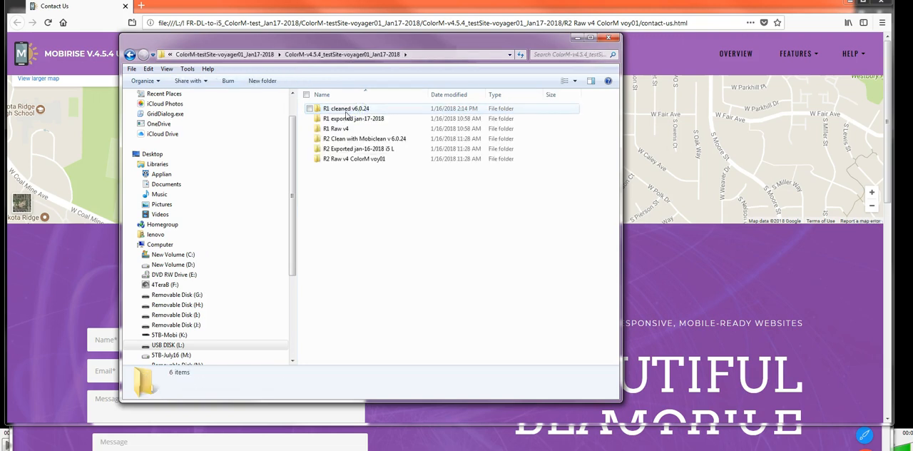
left_click(341, 108)
double_click(341, 159)
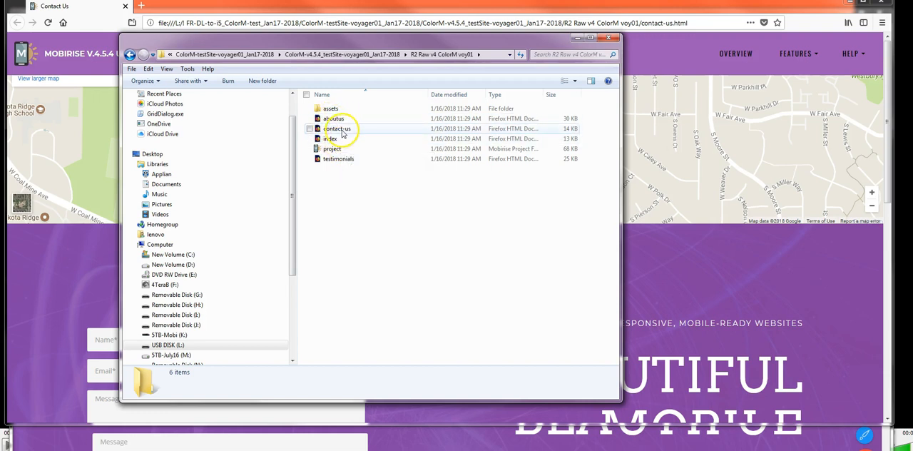
left_click(332, 149)
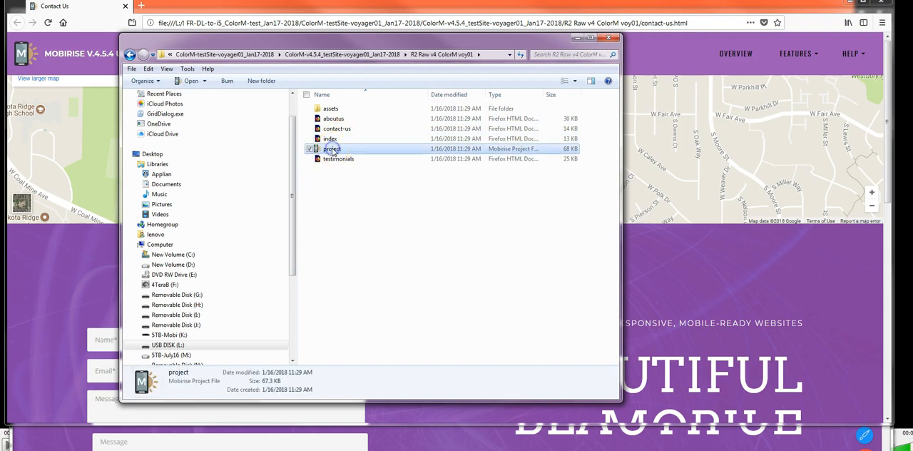
left_click(386, 222)
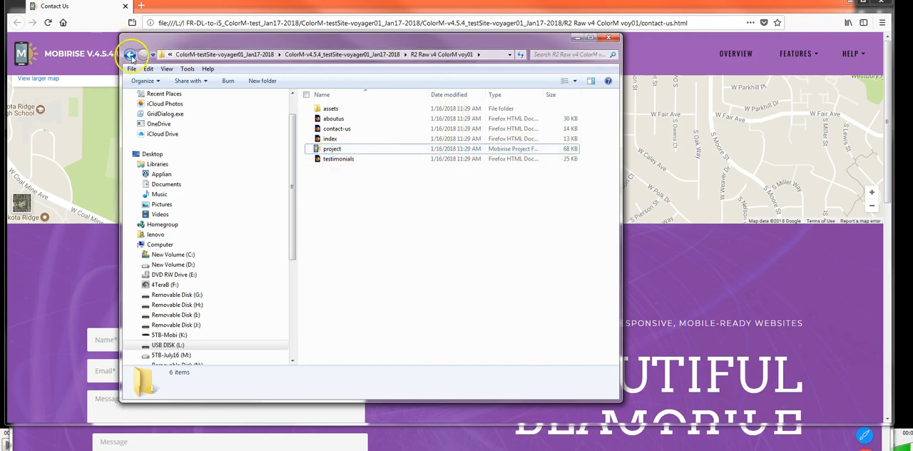
Step: Examine the Mobirise project file in the "R1 Raw v4" folder, and return to the ColorM-v4.5.4_testSite-voyager01_Jan17-2018 folder
left_click(130, 55)
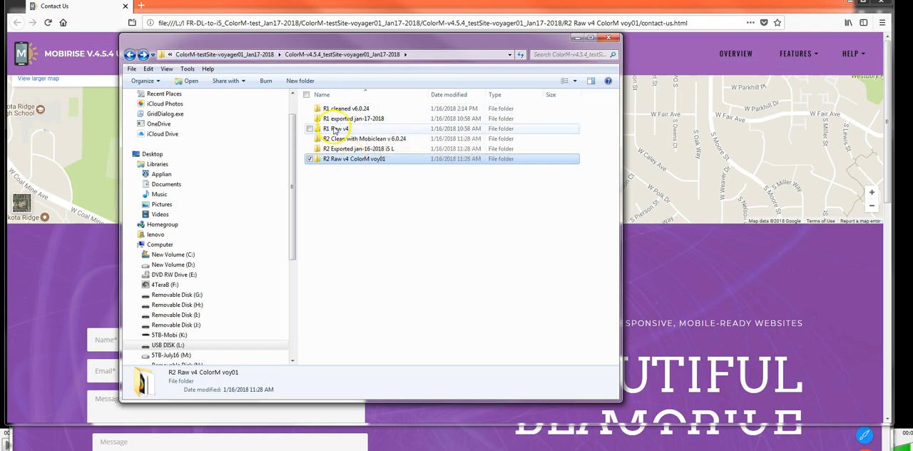
double_click(335, 130)
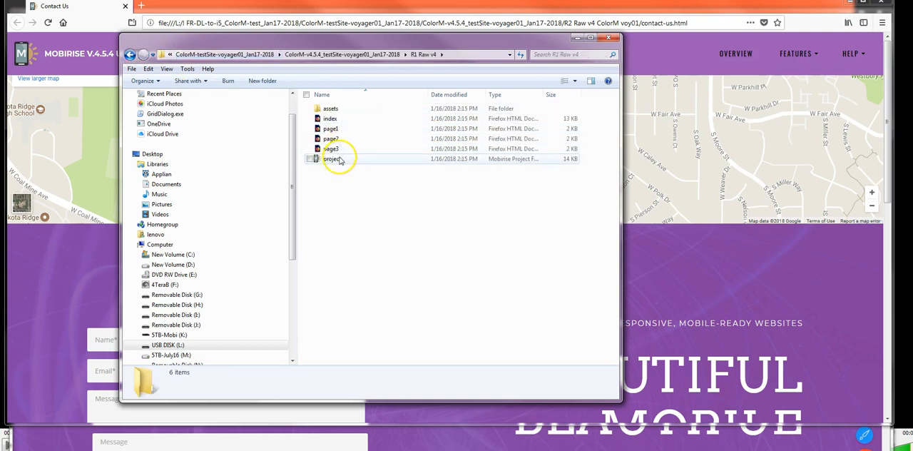
left_click(338, 160)
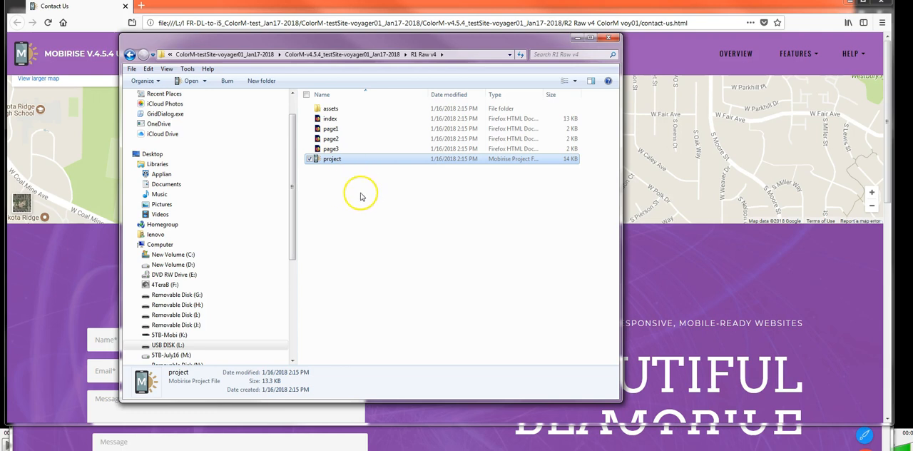
left_click(342, 55)
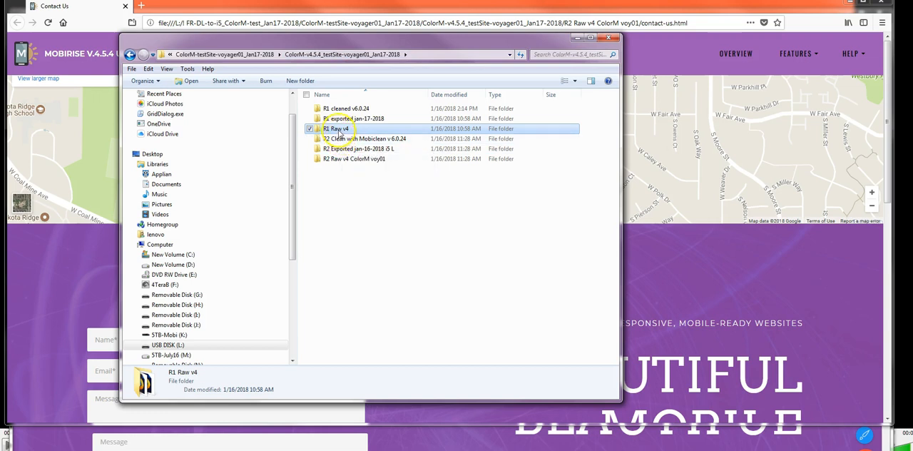
left_click(327, 57)
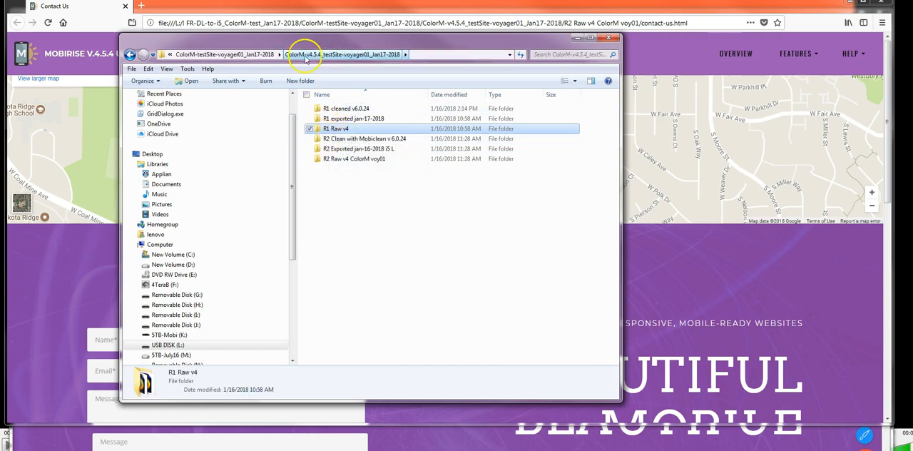
Step: Compare the Mobirise project files in the "R2 Raw v4 ColorM voy01" and "R1 Raw v4" folders
left_click(257, 54)
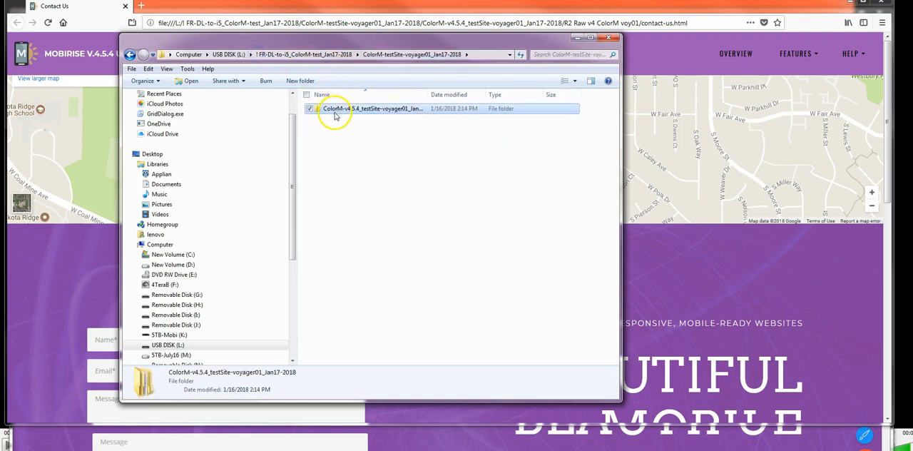
double_click(335, 110)
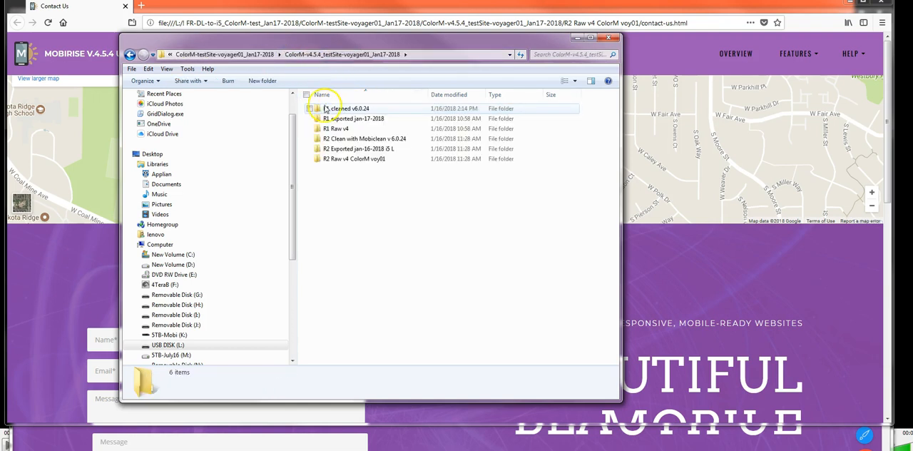
double_click(331, 159)
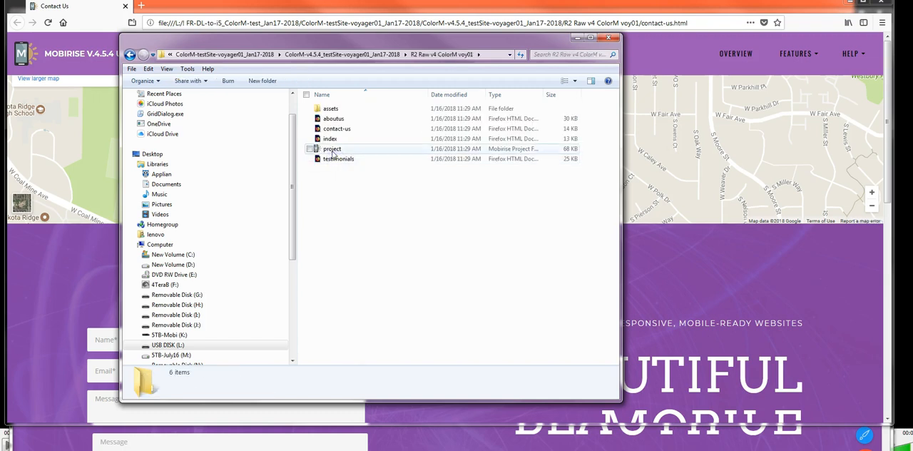
left_click(332, 150)
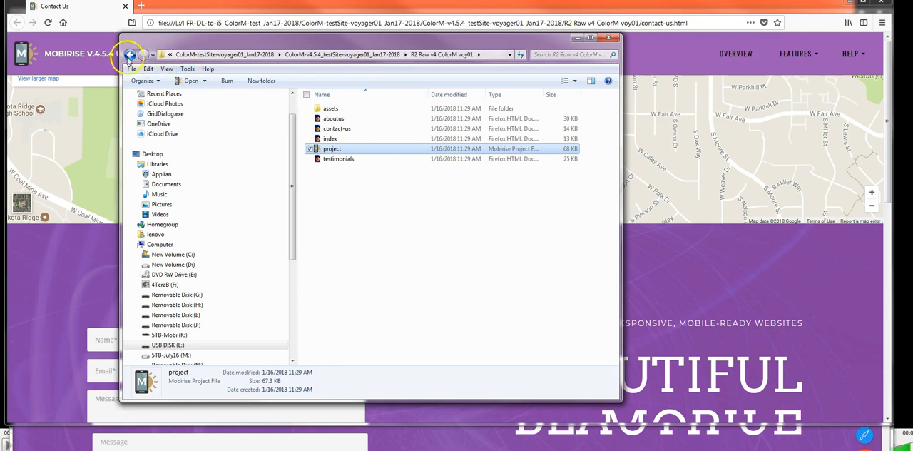
left_click(130, 55)
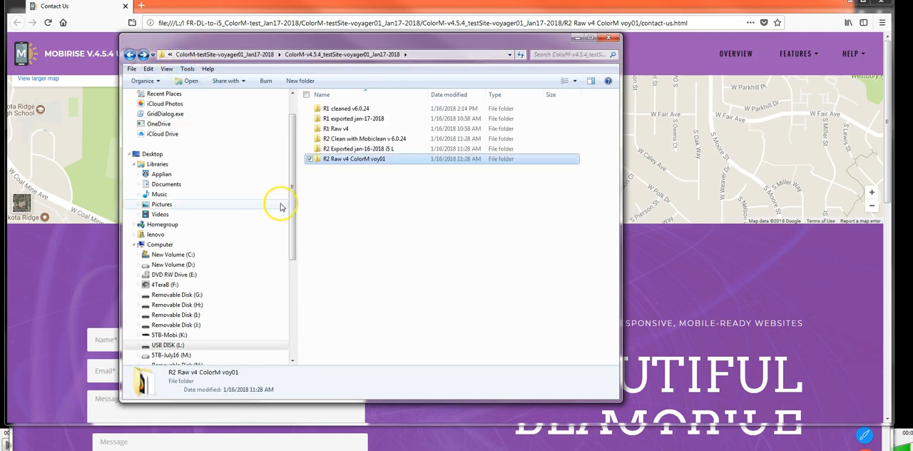
double_click(334, 129)
left_click(332, 159)
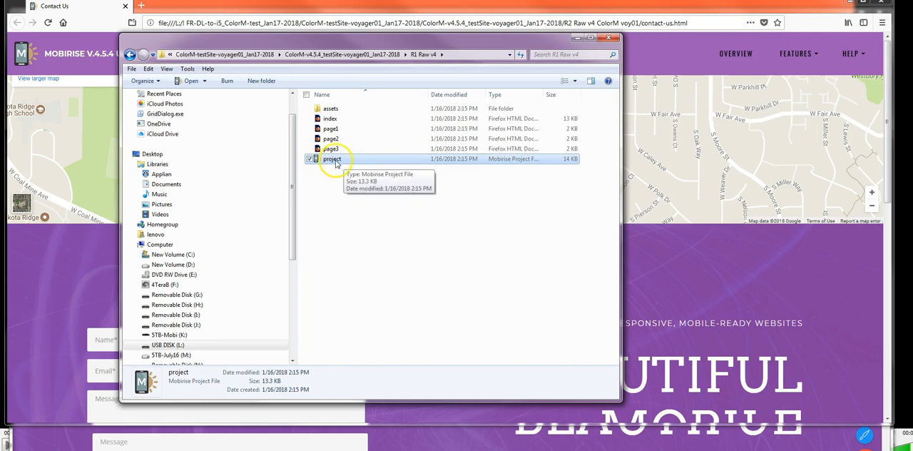
left_click(130, 54)
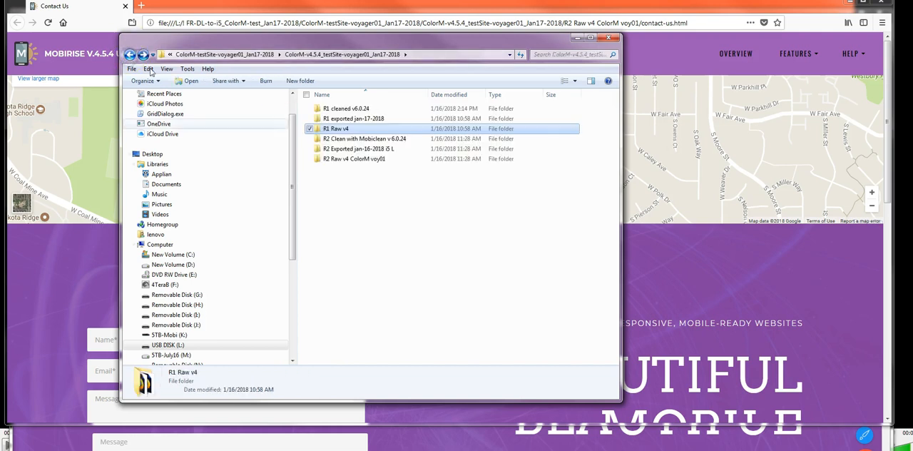
Step: Check the contents of the "R2 Exported jan-16-2018 i5 L" folder, go back, and close the Windows Explorer window
double_click(357, 149)
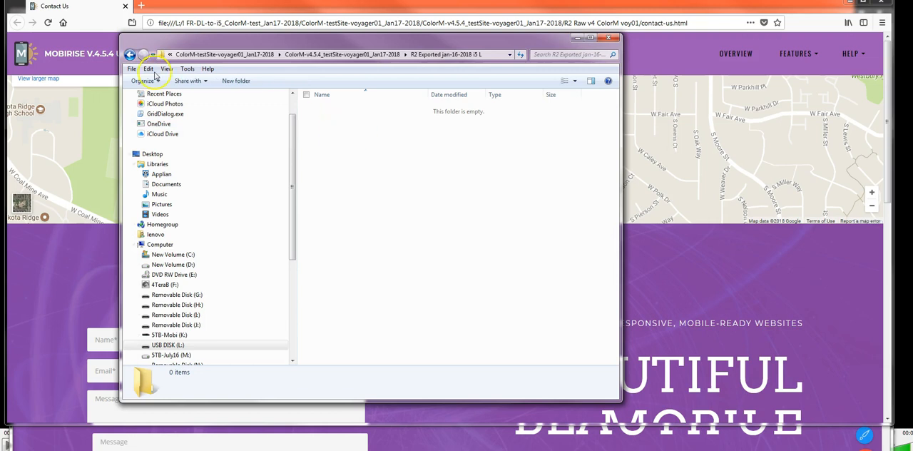
left_click(129, 54)
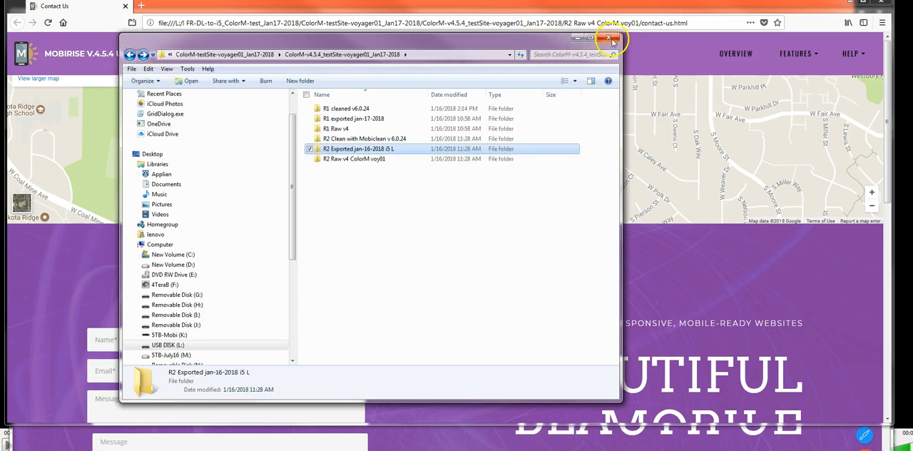
left_click_drag(480, 37, 0, 204)
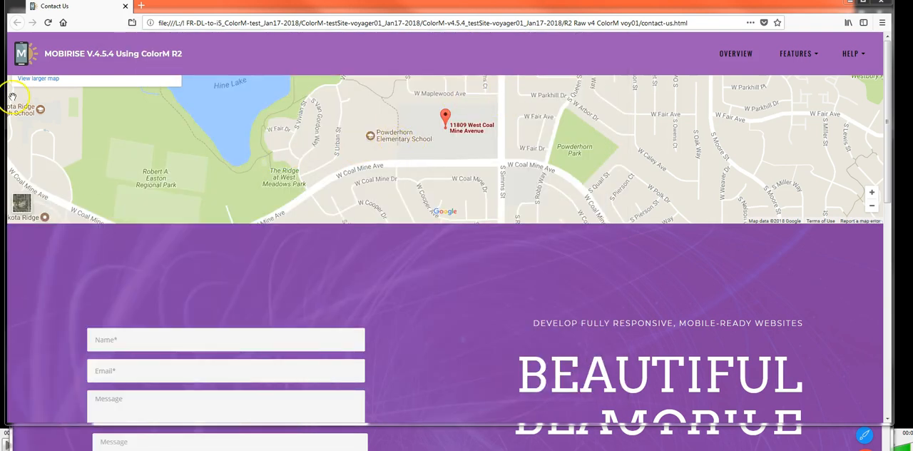
Step: Close the published Contact Us page and open the site settings of ColorM-testsite-voy01 in Mobirise
left_click(125, 6)
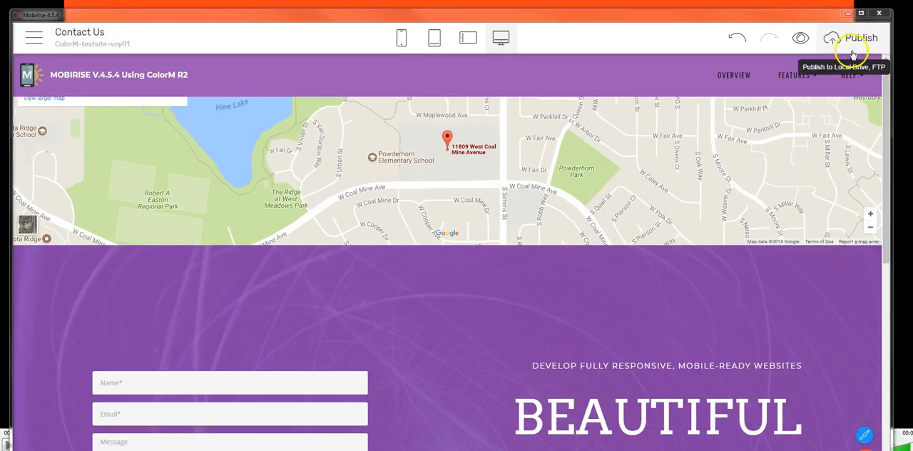
left_click(29, 43)
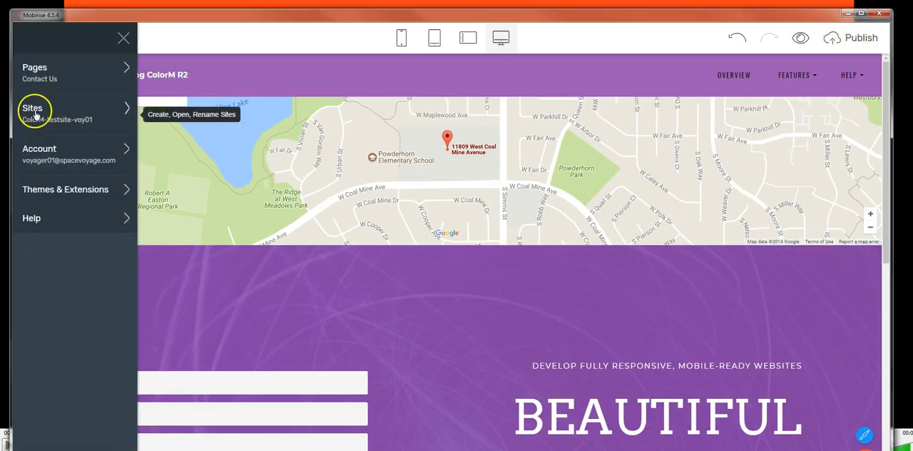
left_click(35, 114)
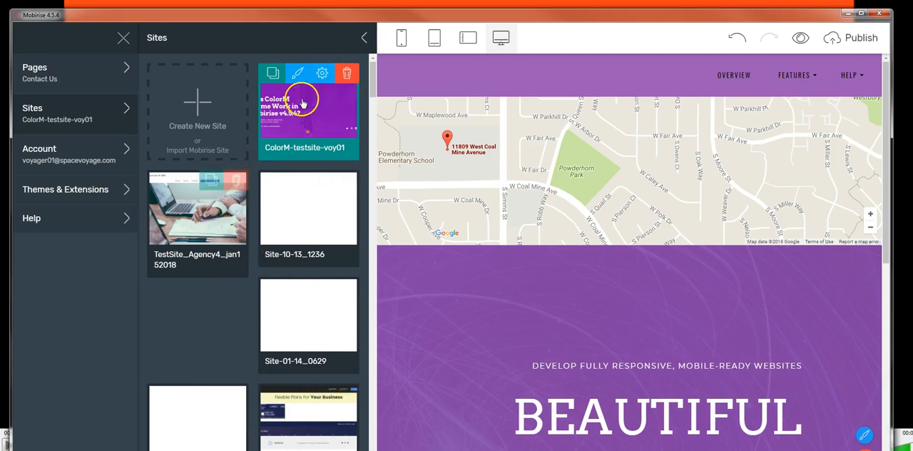
left_click(322, 74)
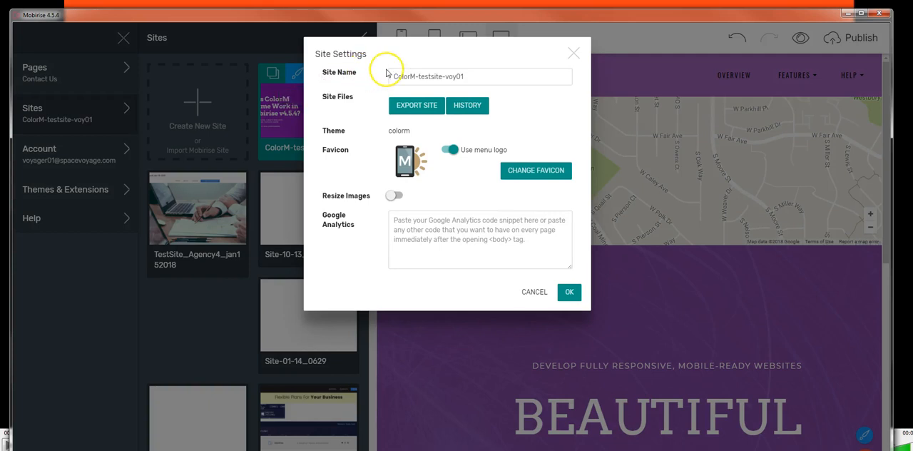
Step: Start the site export and browse on USB DISK (L:) to the "R2 Exported jan-16-2018 i5 L" folder
left_click(425, 107)
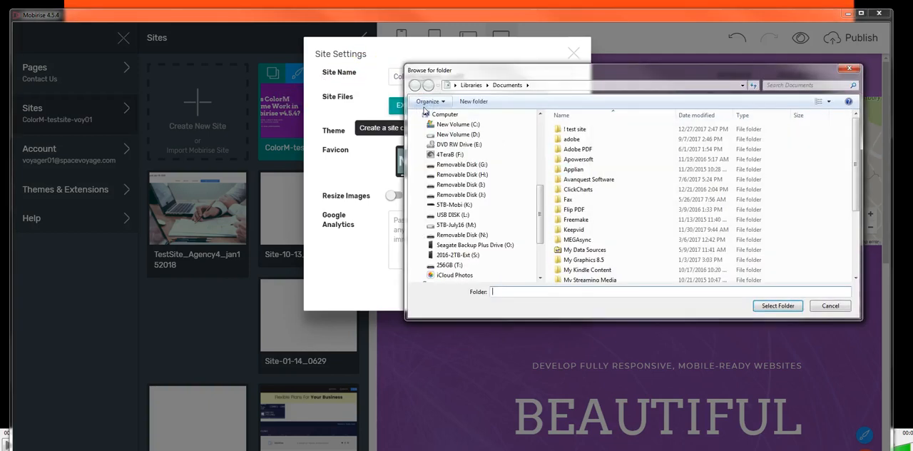
left_click(453, 214)
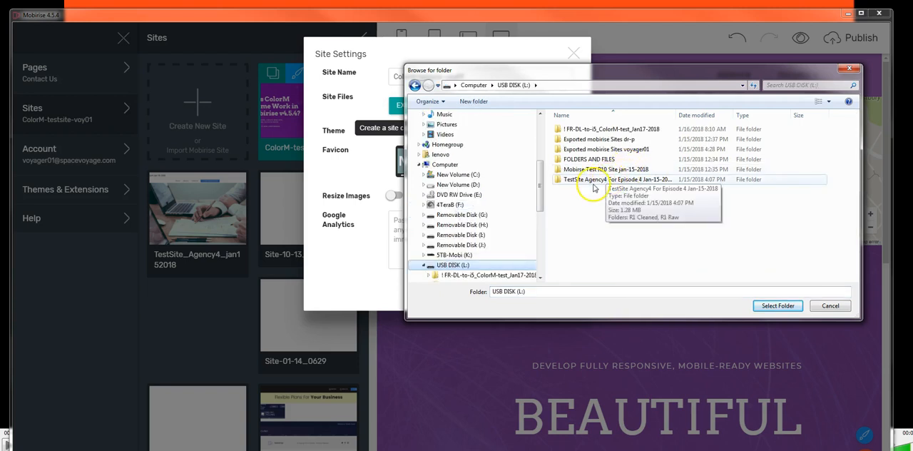
double_click(582, 129)
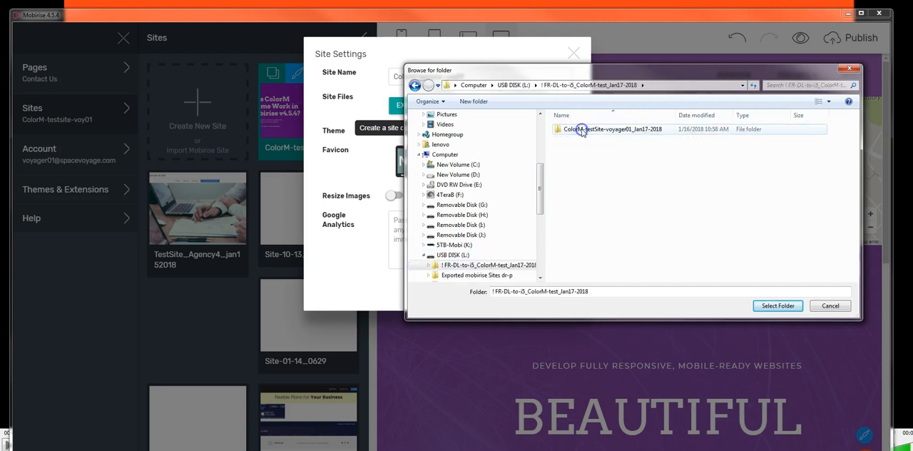
double_click(583, 129)
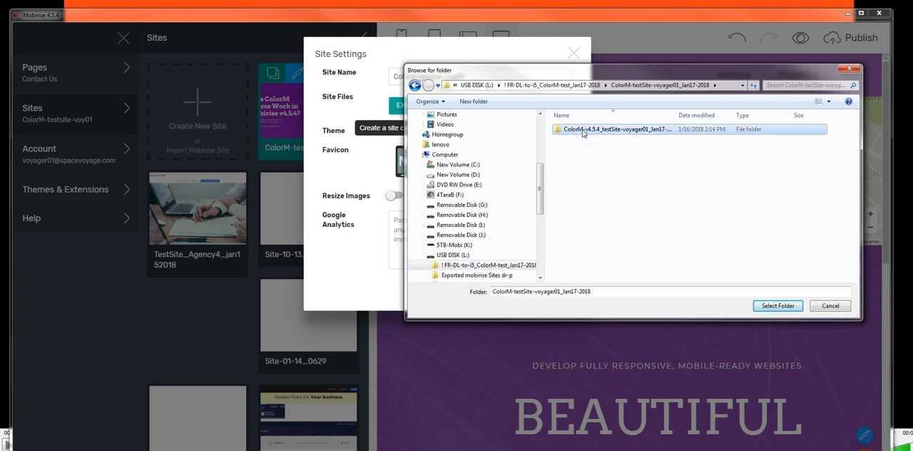
double_click(583, 130)
left_click(584, 171)
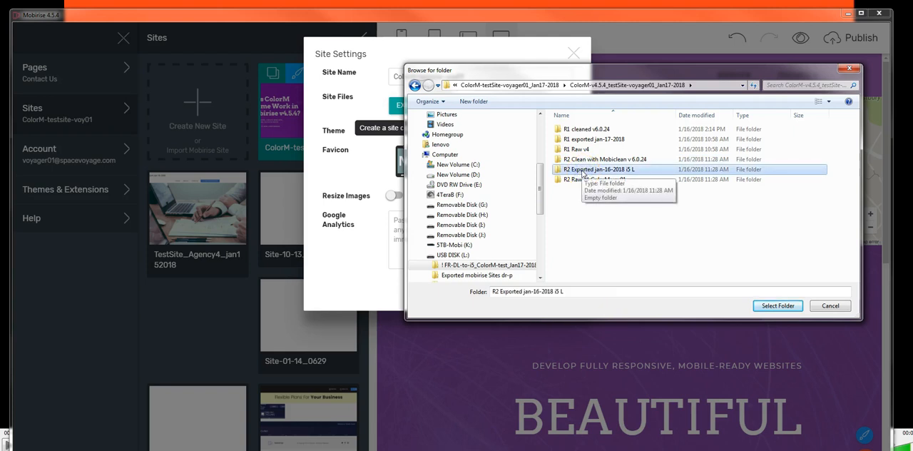
Step: Copy the address of the ColorM-v4.5.4_testSite-voyager01_Jan17-2018 folder as text, paste it on a new line in the Word notes, and select it
right_click(607, 89)
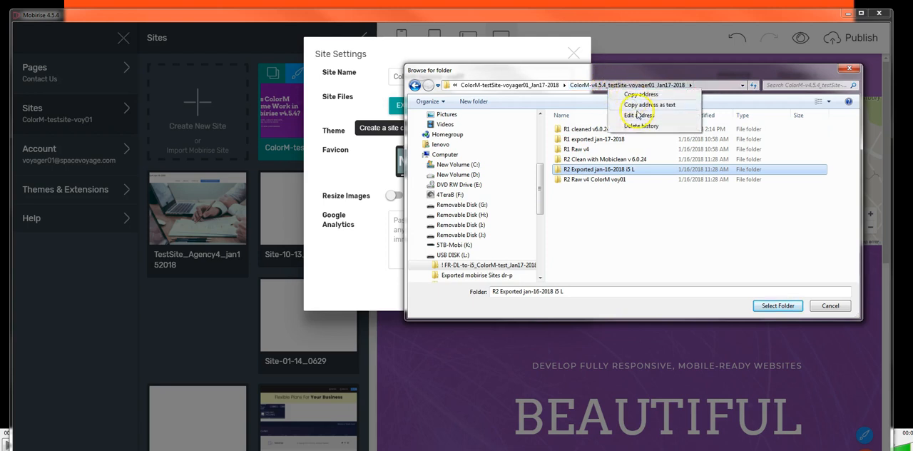
left_click(637, 105)
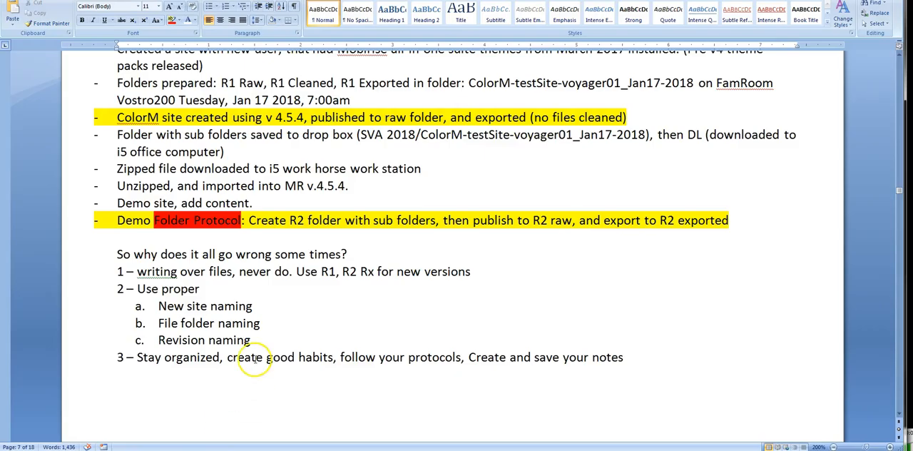
left_click(184, 398)
scroll(200, 399, "down", 2)
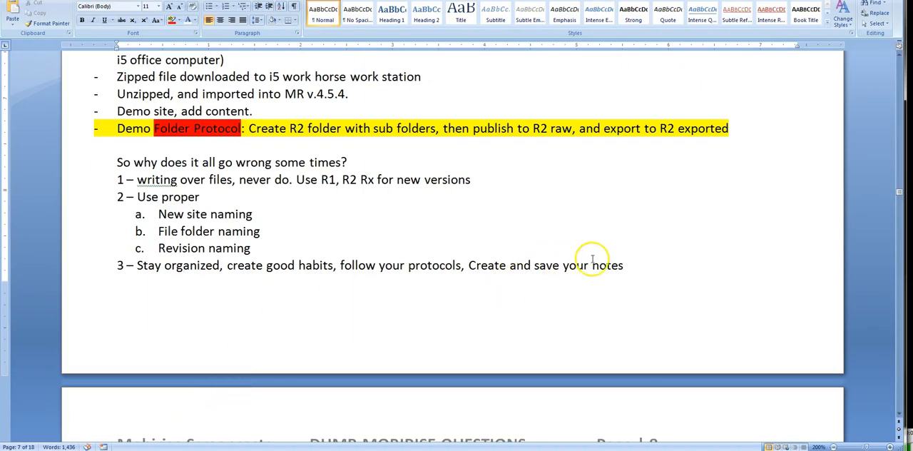
key("Return")
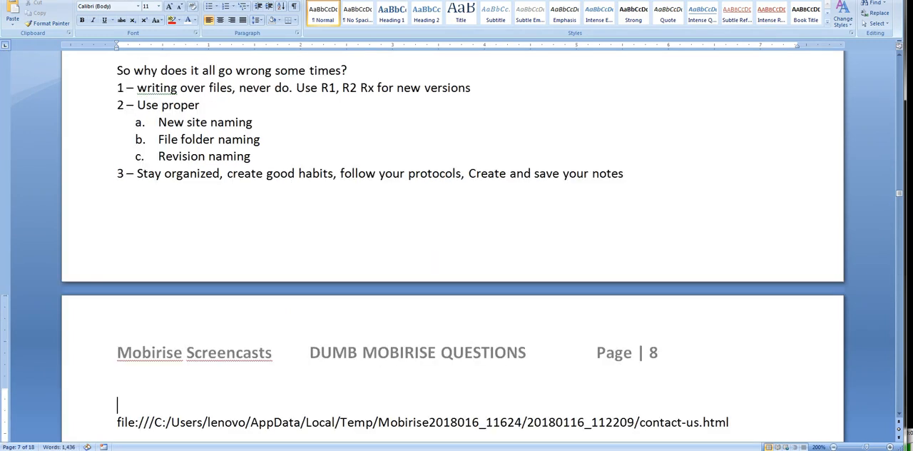
key("ctrl+v")
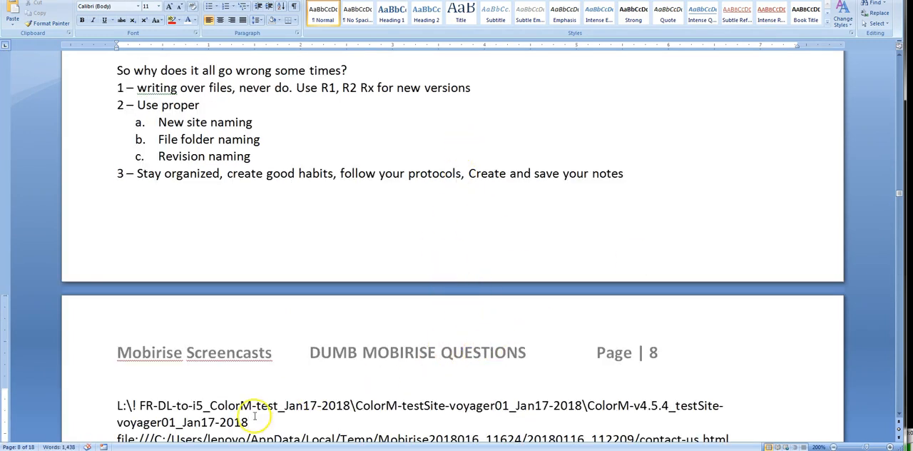
left_click_drag(255, 417, 59, 407)
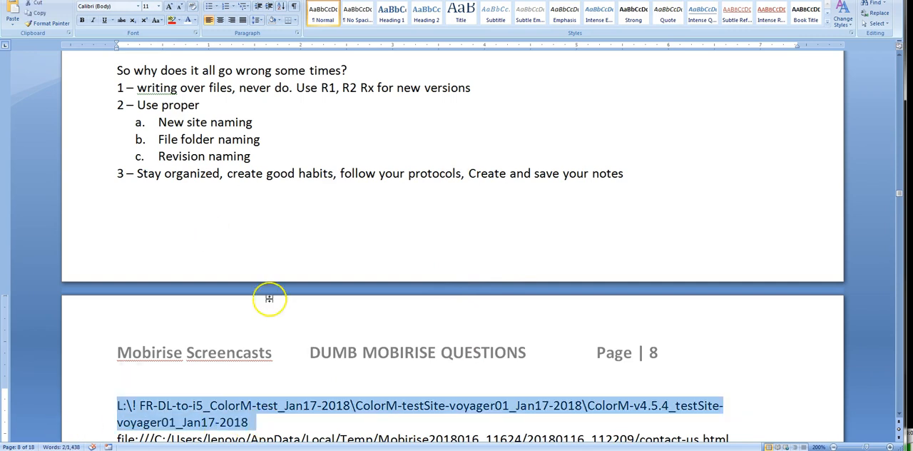
Step: Return to Mobirise and export the site to the "R2 Exported jan-16-2018 i5 L" folder on USB DISK (L:)
left_click(191, 450)
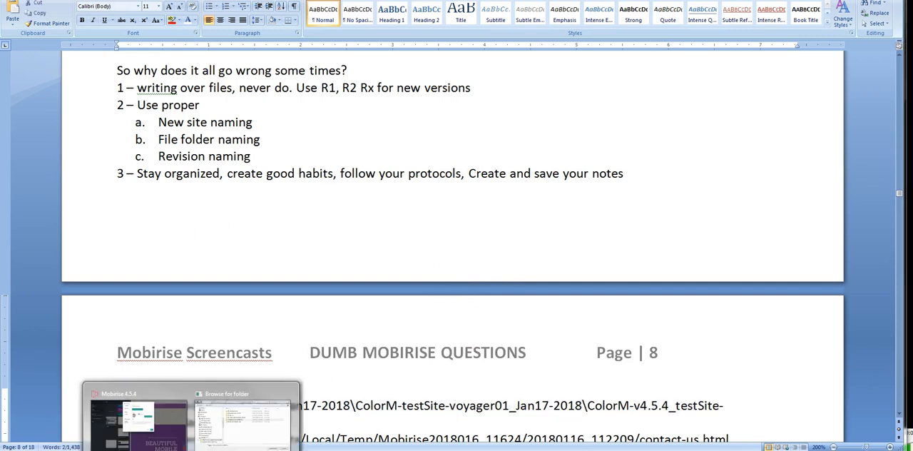
left_click(174, 428)
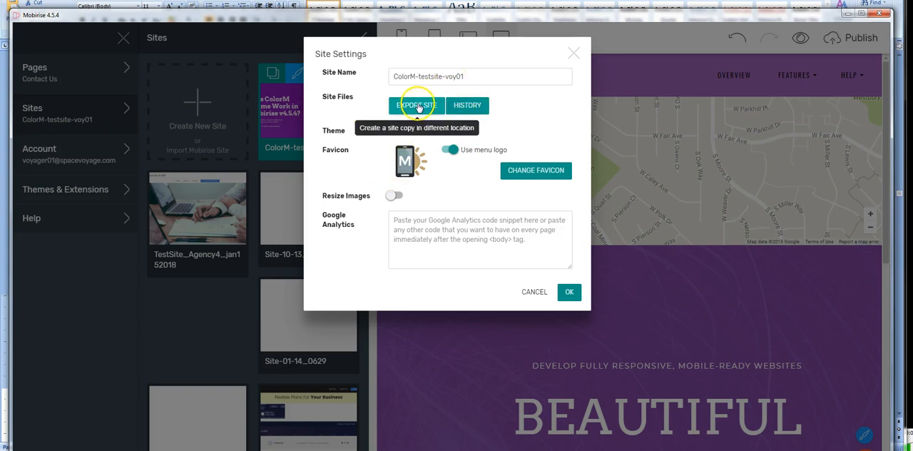
left_click(413, 109)
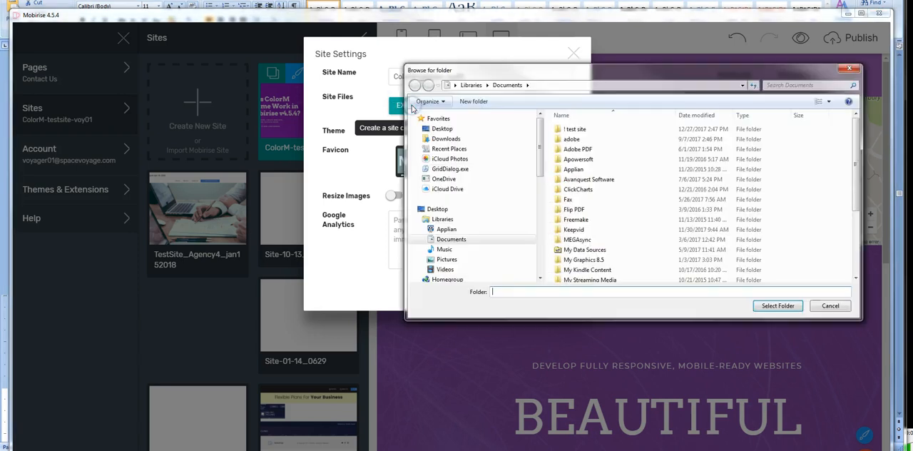
left_click_drag(540, 143, 540, 204)
left_click(467, 236)
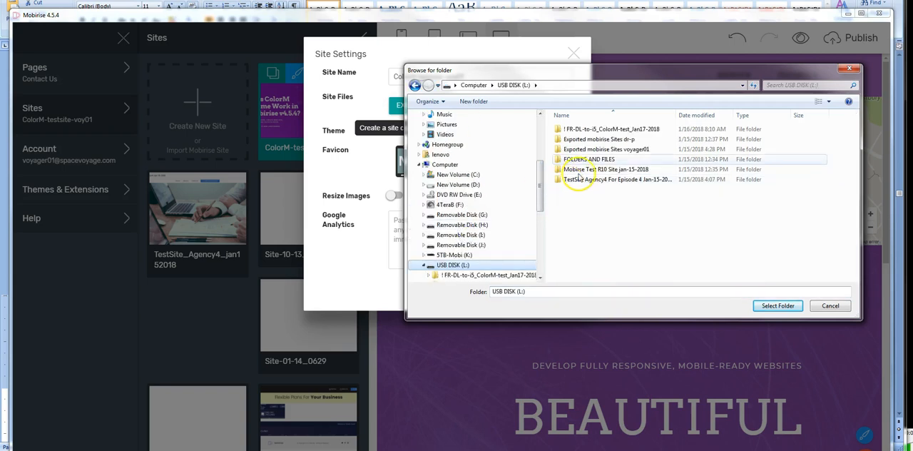
double_click(578, 131)
double_click(580, 130)
double_click(579, 130)
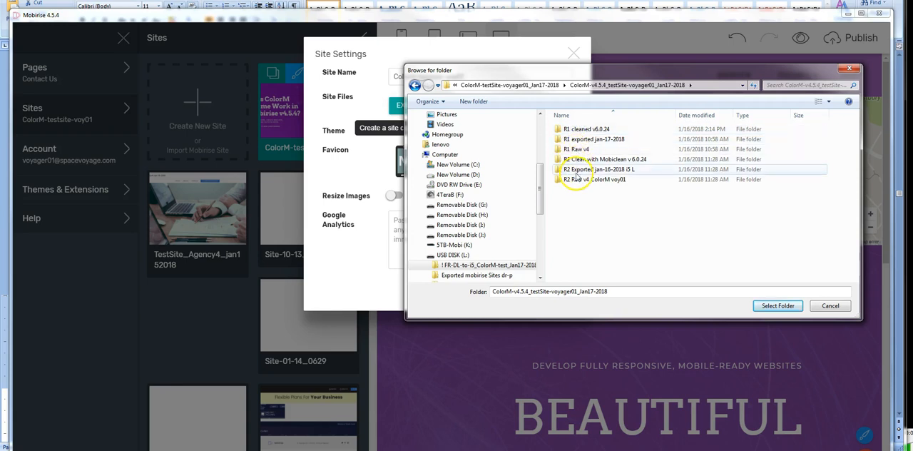
left_click(578, 169)
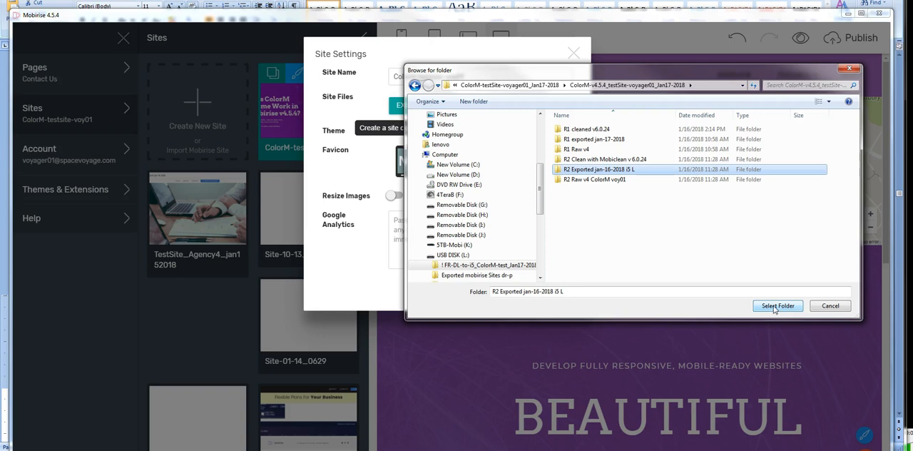
left_click(777, 305)
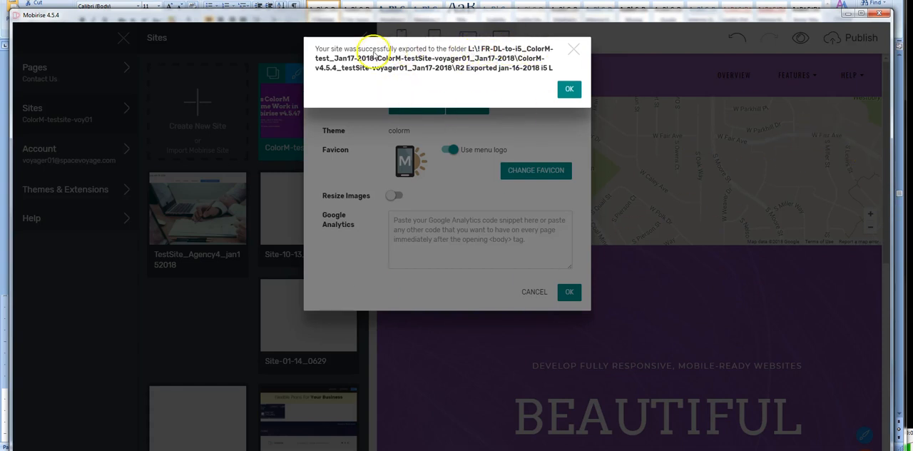
Step: Read the destination path in the export message, dismiss it, and close the site settings without changes
left_click(318, 49)
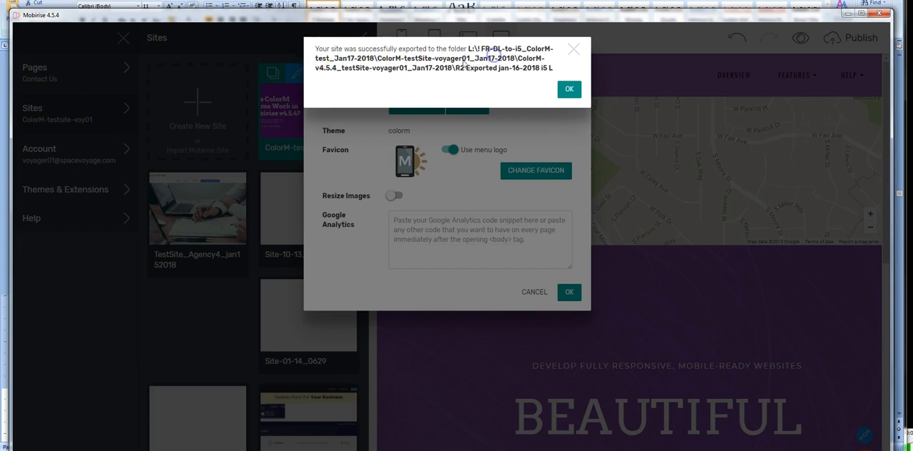
left_click(443, 76)
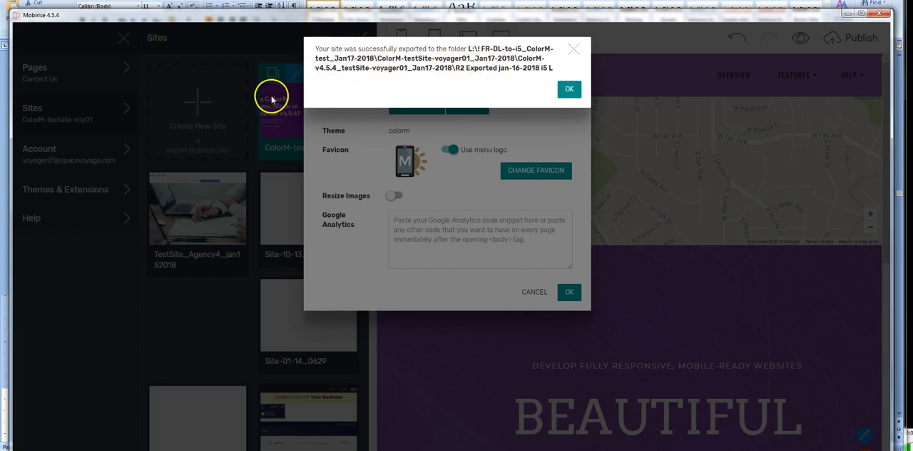
left_click(570, 88)
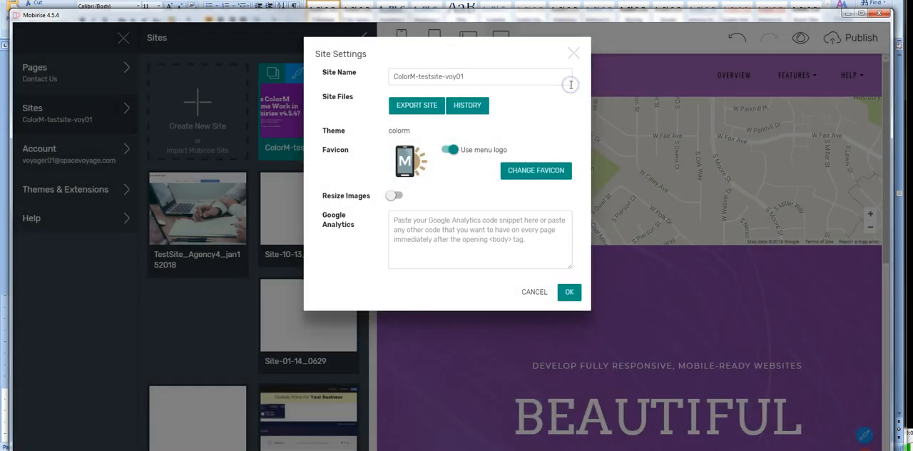
left_click(573, 55)
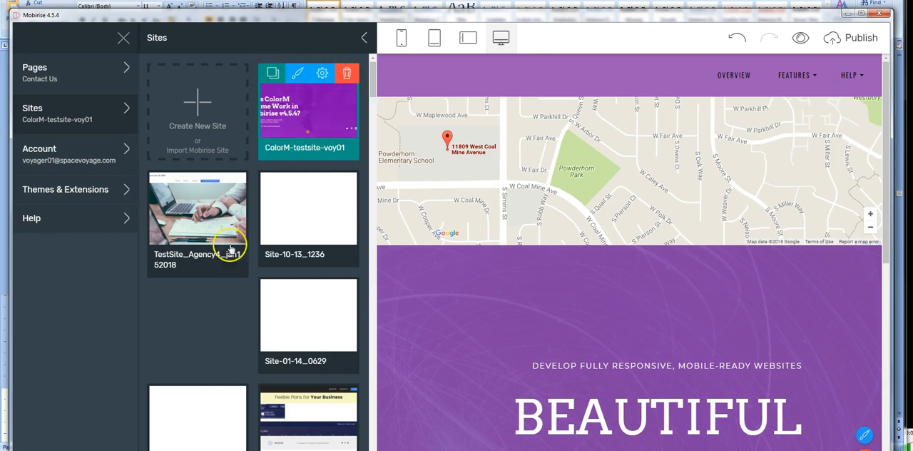
Step: Remove the site ColorM-testsite-voy01 from Mobirise and reopen the list of sites
left_click(347, 74)
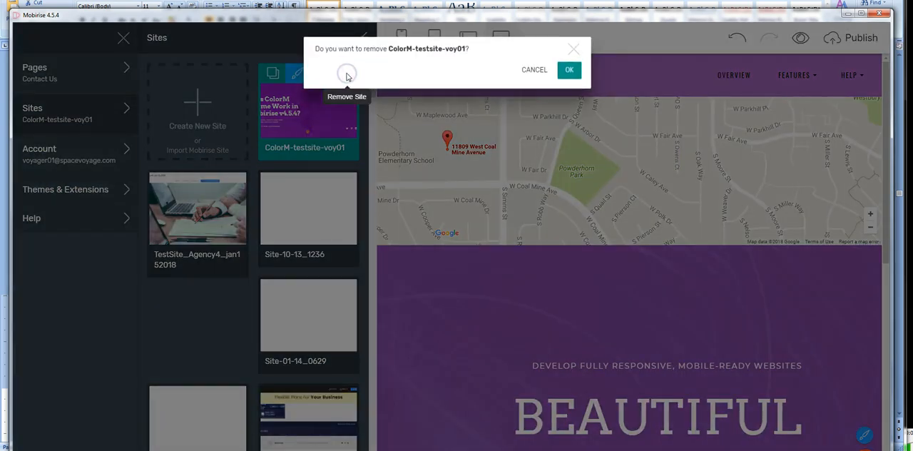
left_click(567, 67)
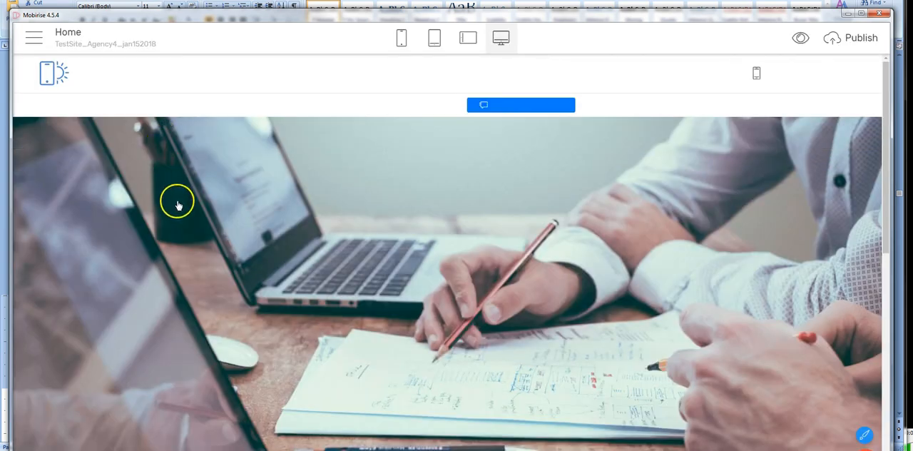
left_click(36, 37)
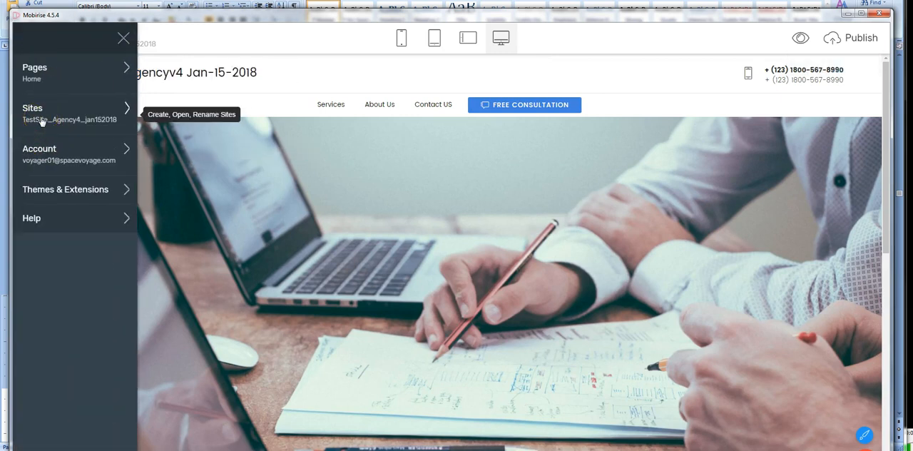
left_click(42, 120)
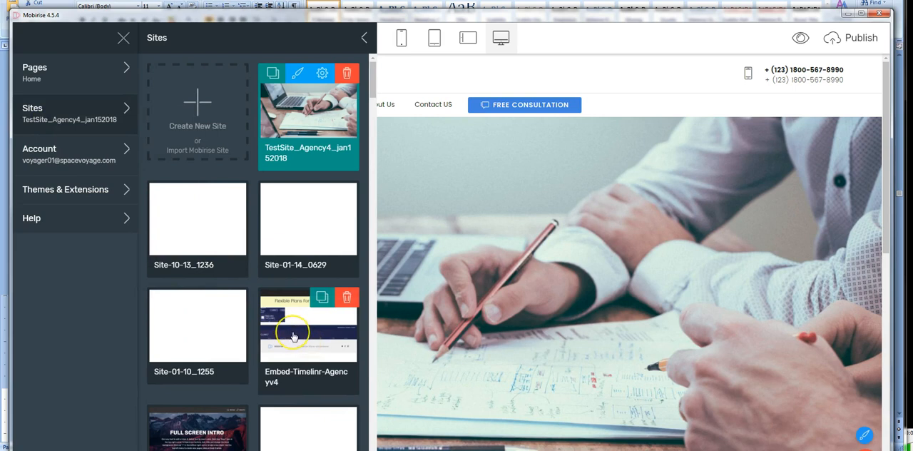
Step: Try to open the Embed-Timelinr-Agencyv4 site, and dismiss the offer to install its theme
left_click(293, 335)
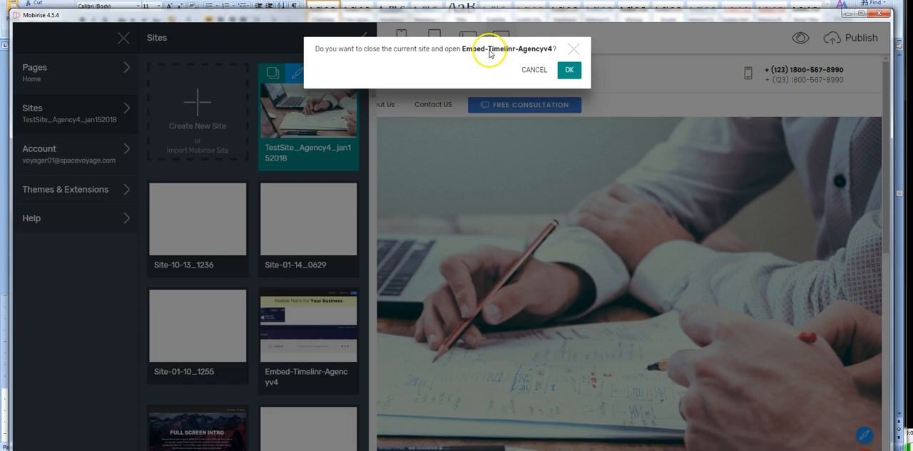
left_click(570, 69)
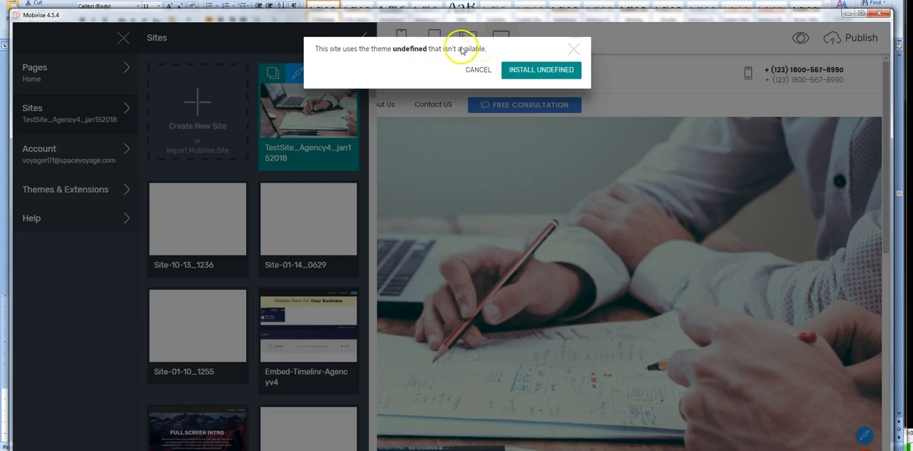
left_click(575, 53)
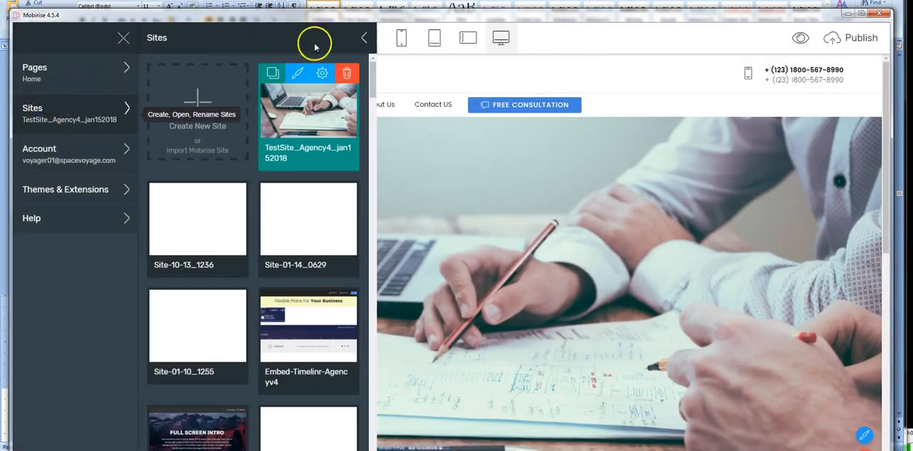
Step: Examine which themes and extensions are installed for the current account
left_click(43, 190)
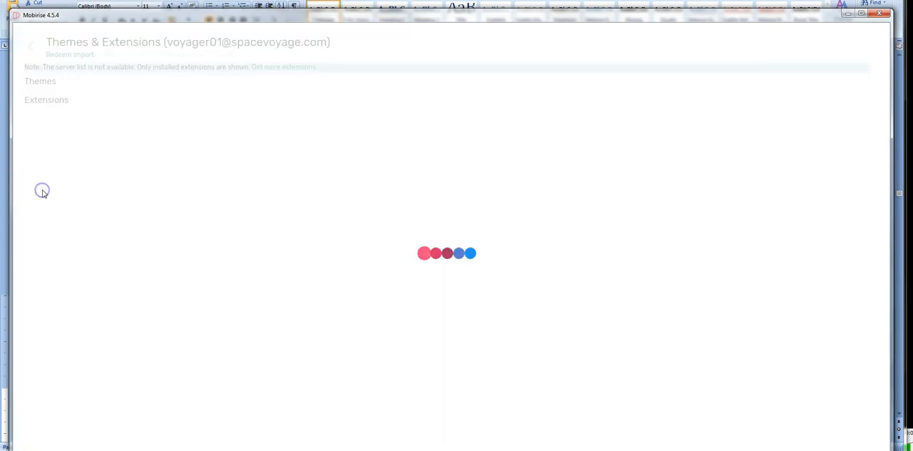
scroll(462, 169, "down", 2)
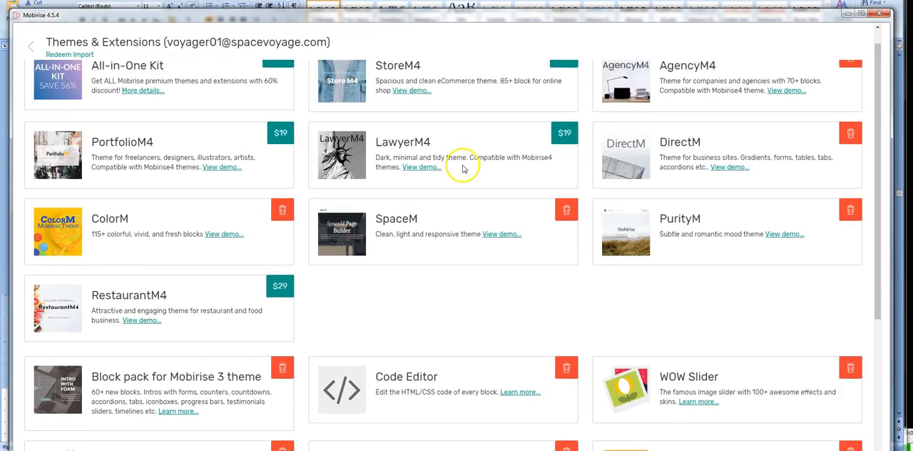
scroll(463, 168, "down", 3)
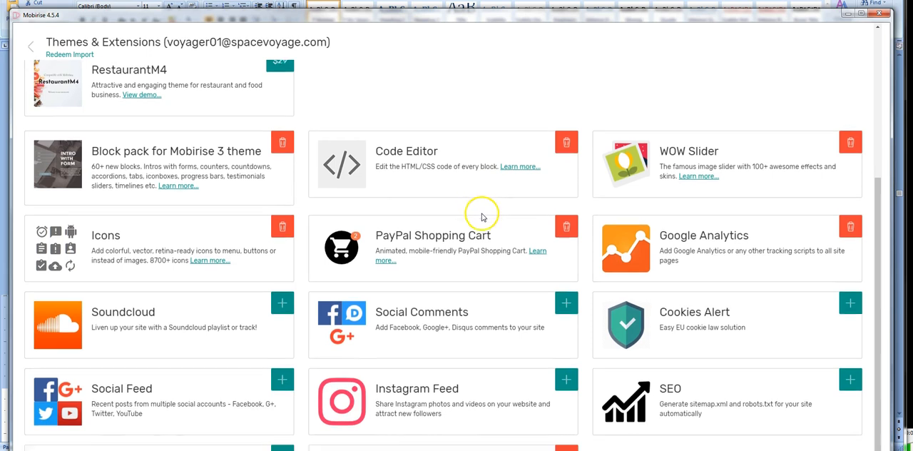
scroll(464, 221, "up", 3)
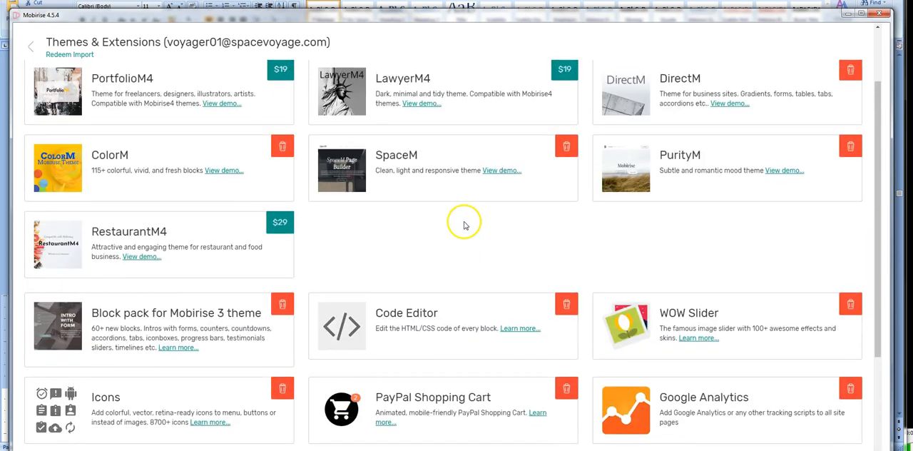
scroll(464, 226, "up", 1)
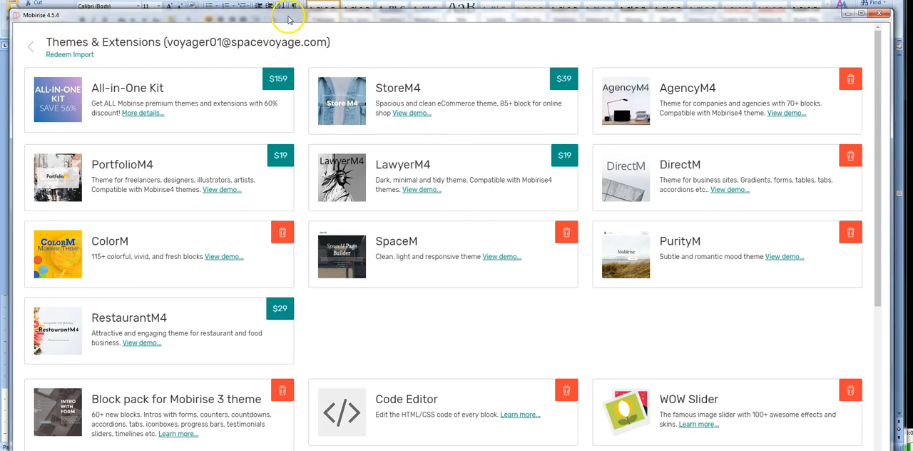
left_click_drag(289, 16, 283, 5)
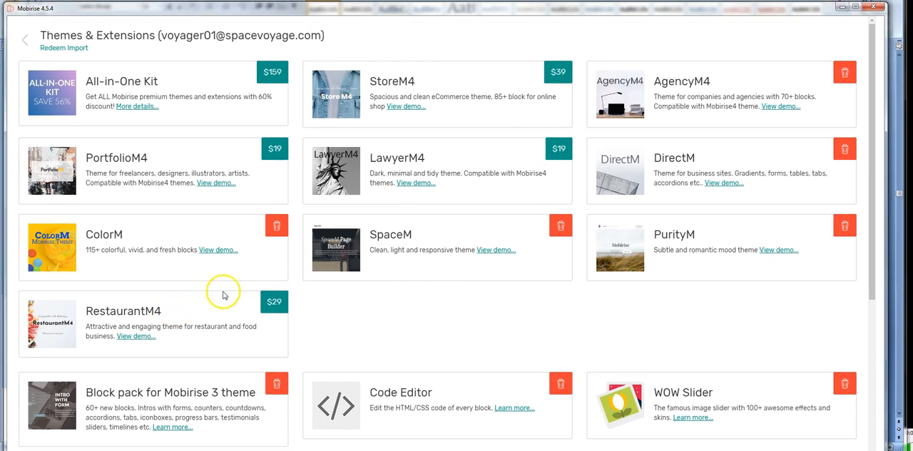
Step: Leave the installed themes list and view the site settings of TestSite_Agency4_jan152018 without changing anything
left_click(27, 41)
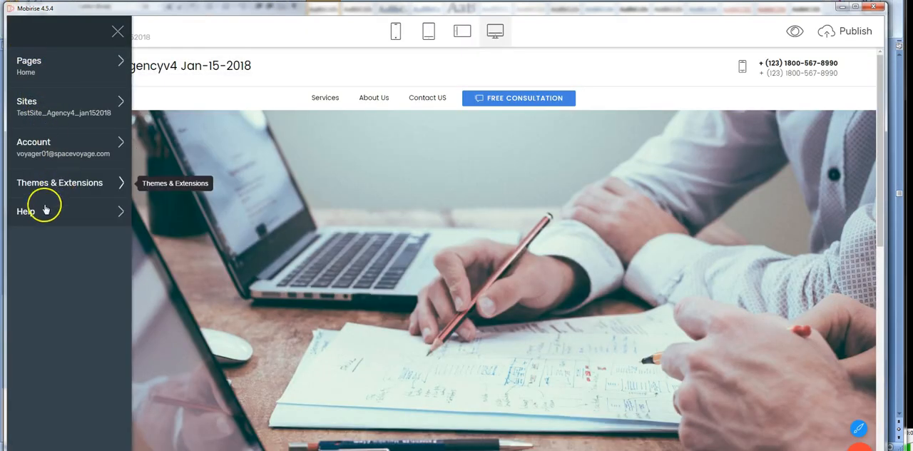
left_click(164, 89)
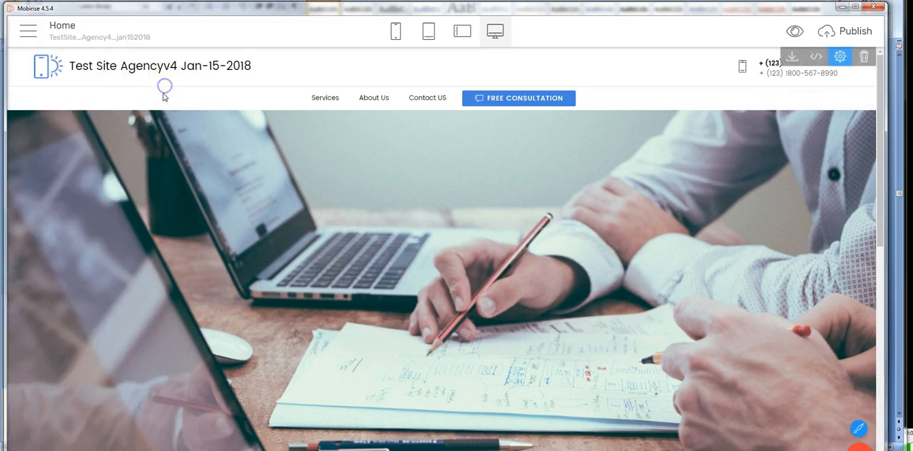
left_click(29, 32)
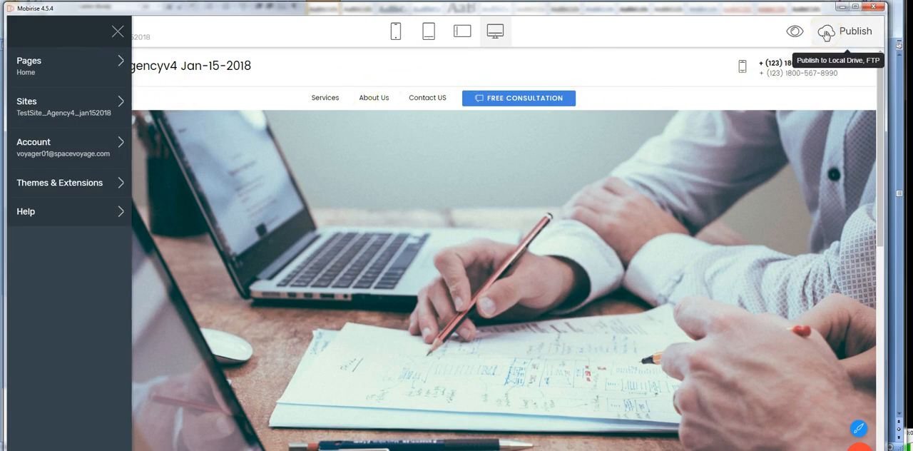
left_click(31, 119)
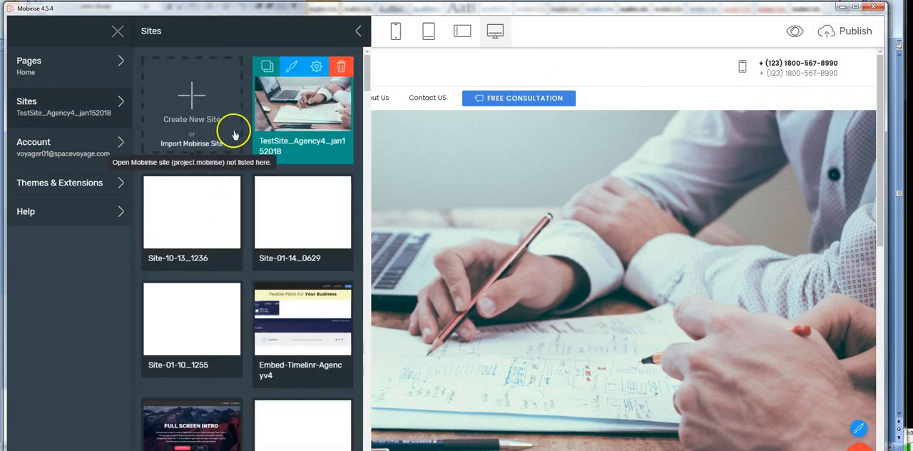
left_click(315, 69)
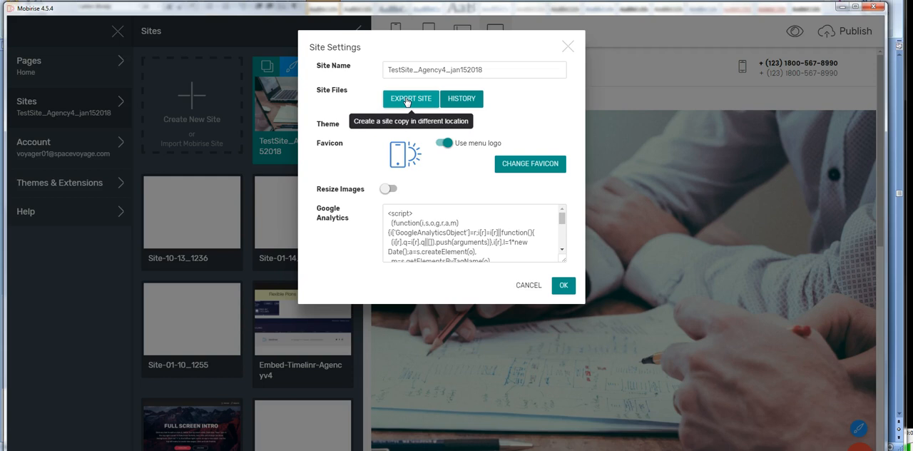
left_click(571, 48)
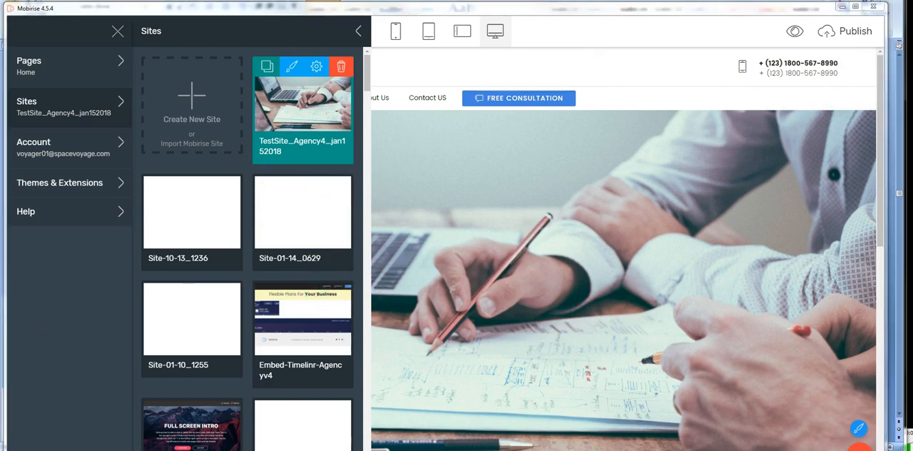
Step: Switch to Windows Explorer and open the folder ColorM-v4.5.4_testSite-voyager01_Jan17-2018 inside ! FR-DL-to-i5_ColorM-test_Jan17-2018 on USB DISK (L:)
left_click(421, 72)
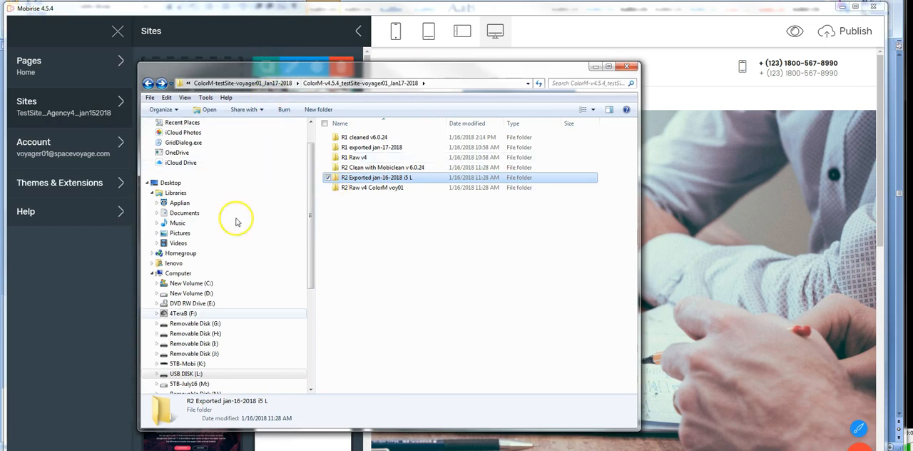
left_click(179, 275)
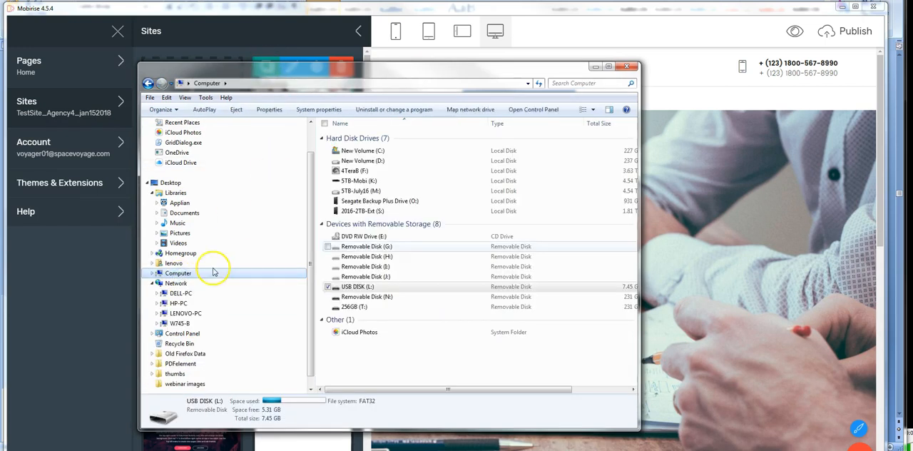
left_click(365, 181)
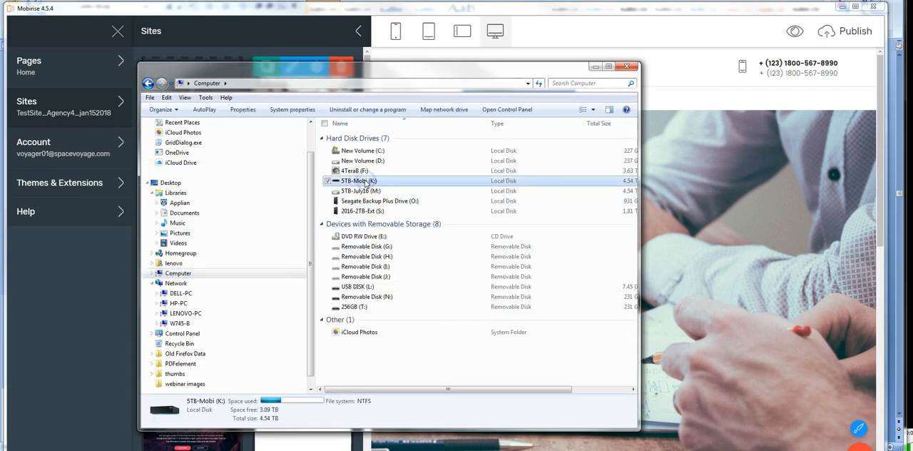
left_click(365, 191)
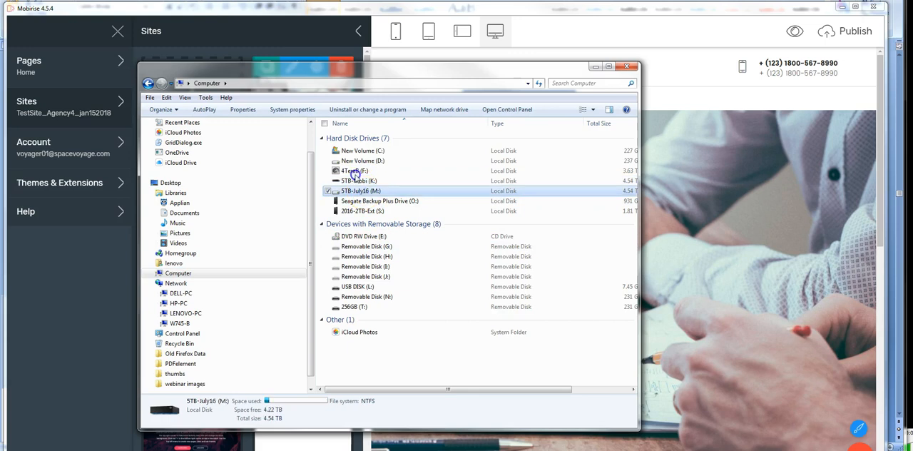
left_click(355, 171)
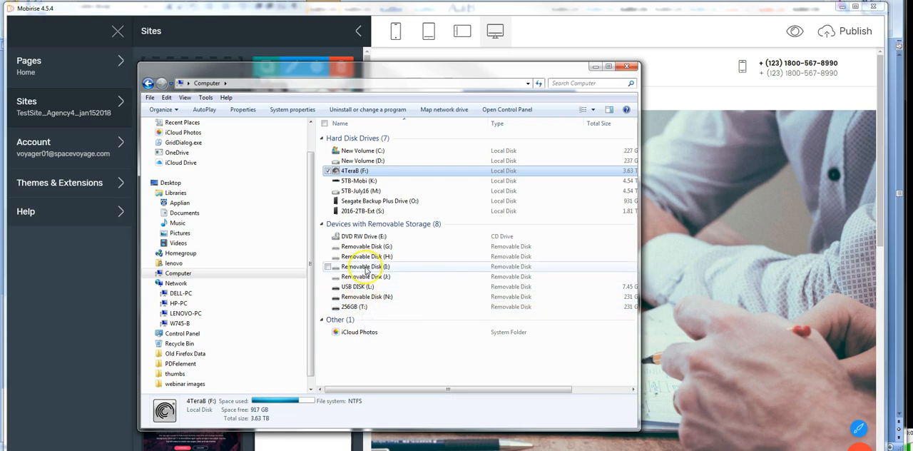
left_click(364, 287)
double_click(366, 287)
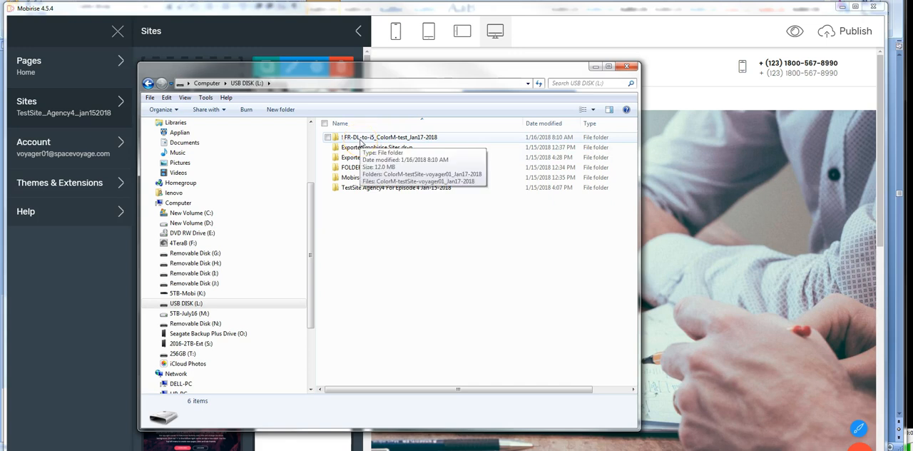
double_click(360, 138)
double_click(360, 138)
double_click(360, 138)
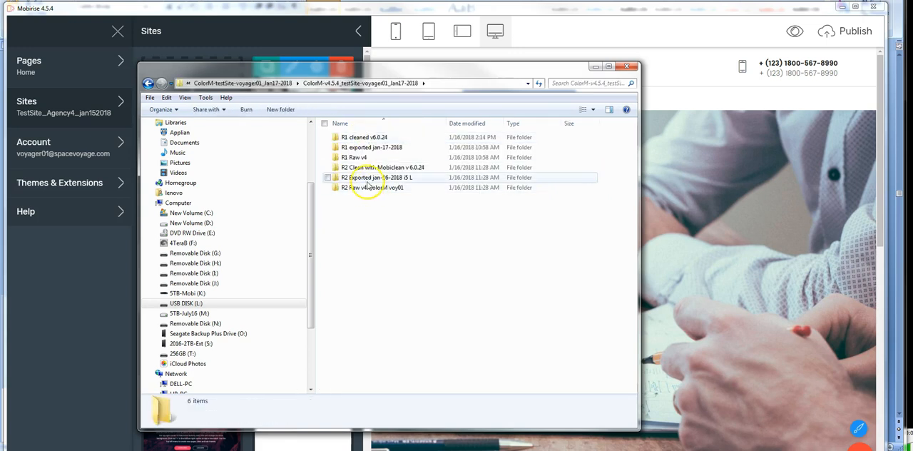
Step: Examine the R2 Exported jan-16-2018 i5 L folder down to its assets images, and return to the release folders
double_click(367, 180)
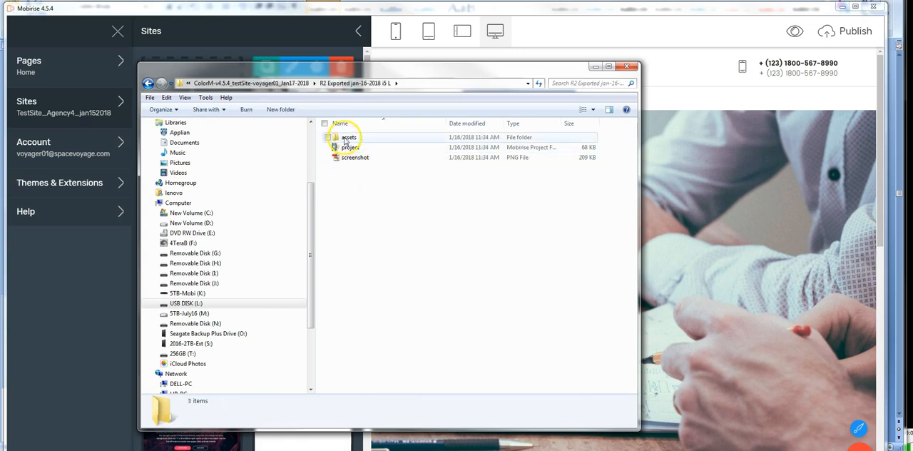
double_click(348, 138)
double_click(347, 138)
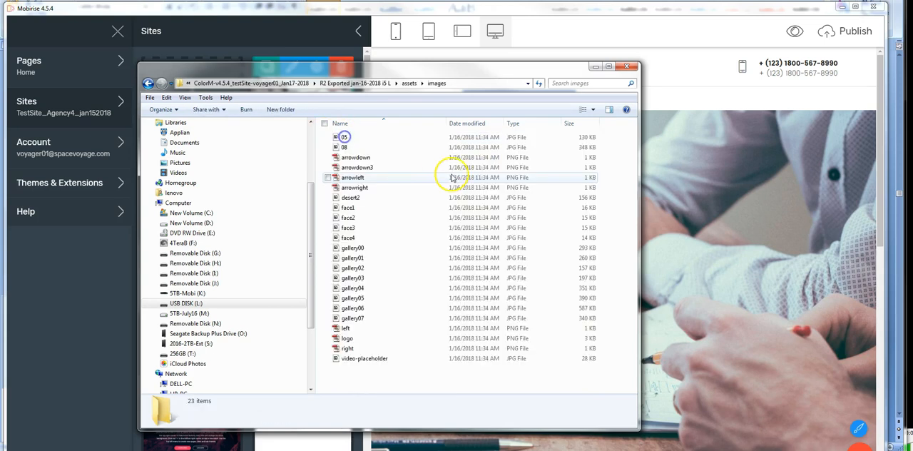
left_click(149, 84)
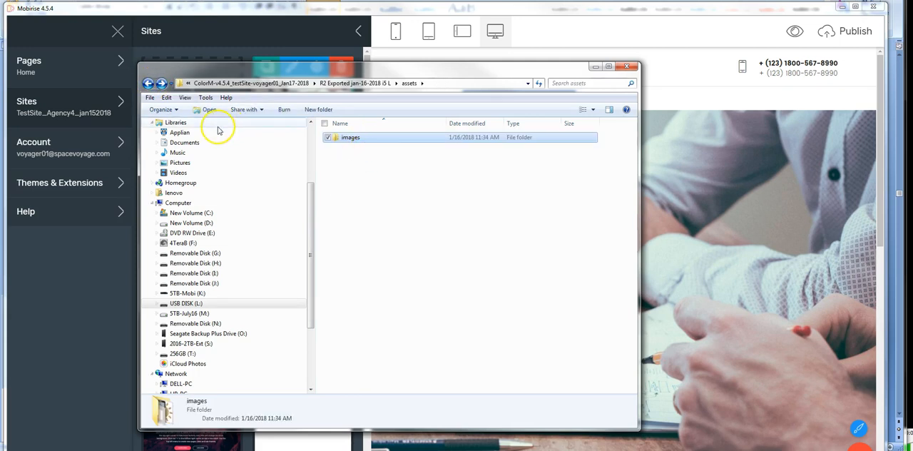
left_click(148, 83)
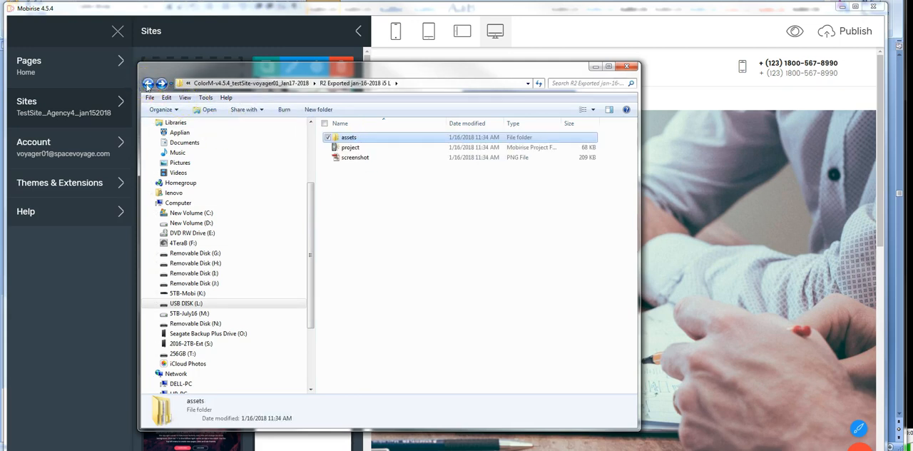
left_click(148, 84)
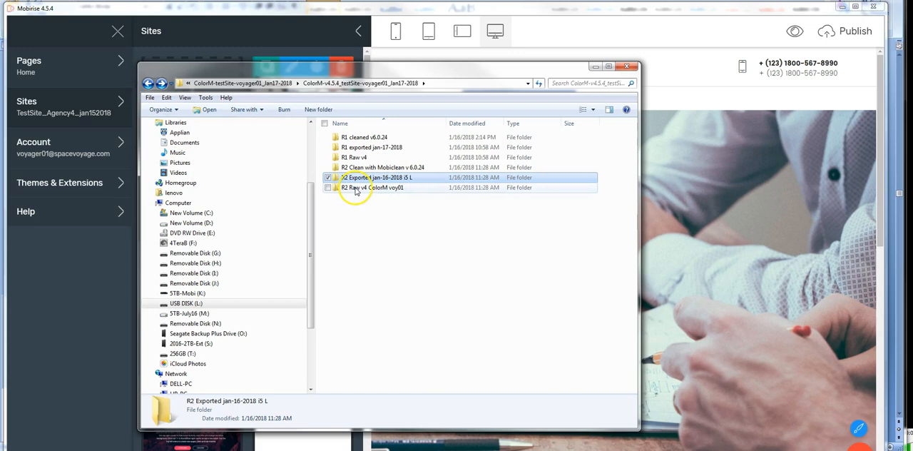
Step: Examine the published files in the R2 Raw v4 ColorM voy01 folder and the subfolders of its assets folder
double_click(356, 189)
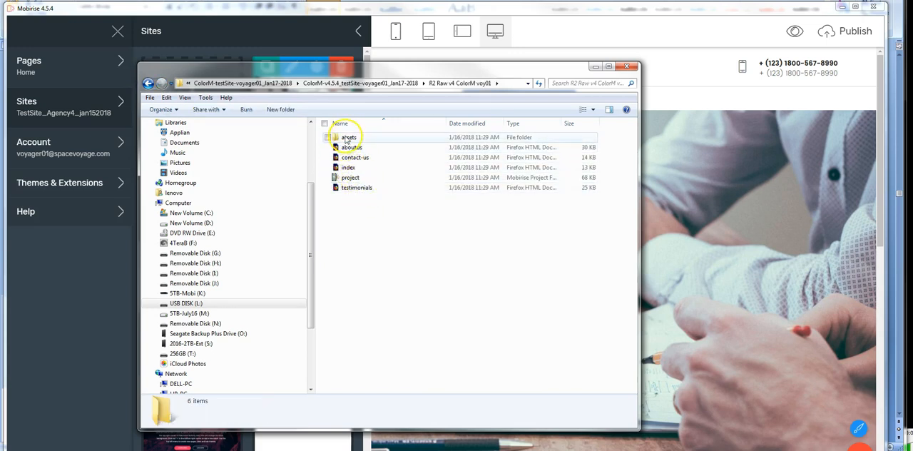
double_click(348, 138)
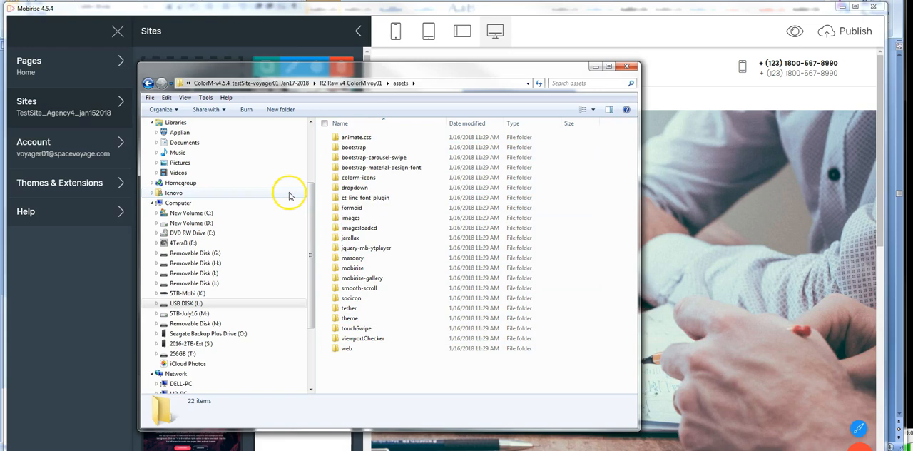
left_click(147, 83)
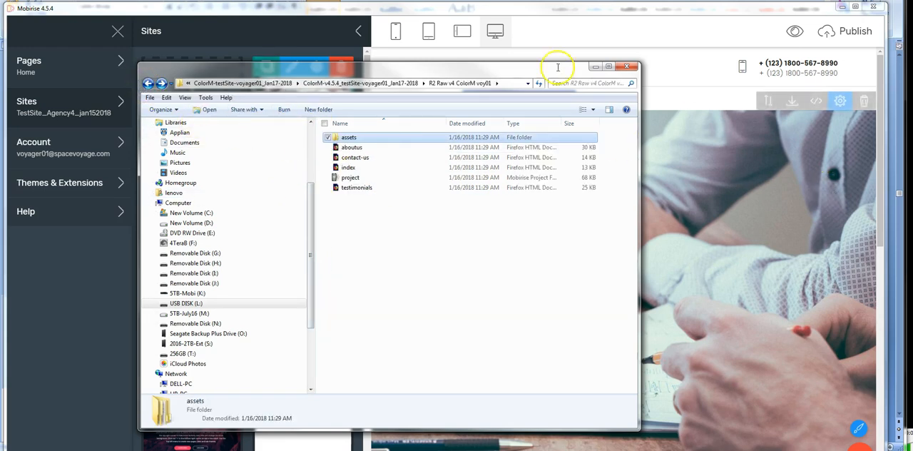
Step: Display the blocks library in Mobirise, and switch back to Windows Explorer to review the raw site's assets folder against it
left_click_drag(550, 70, 301, 129)
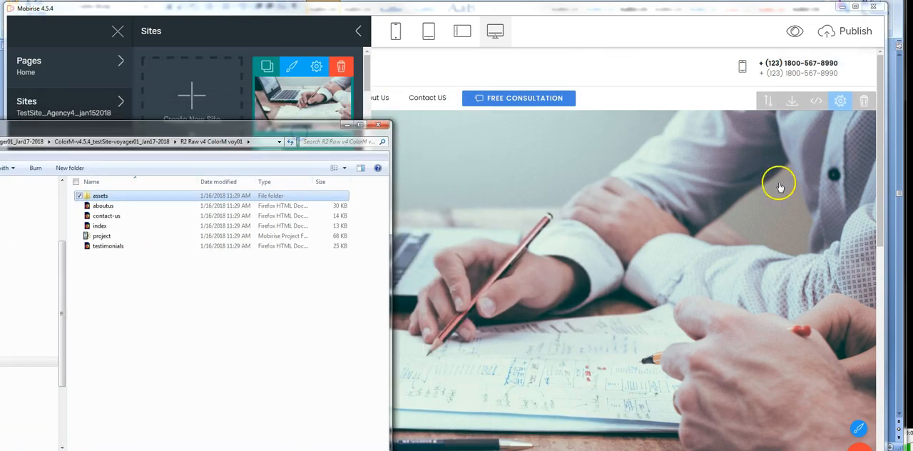
left_click(859, 434)
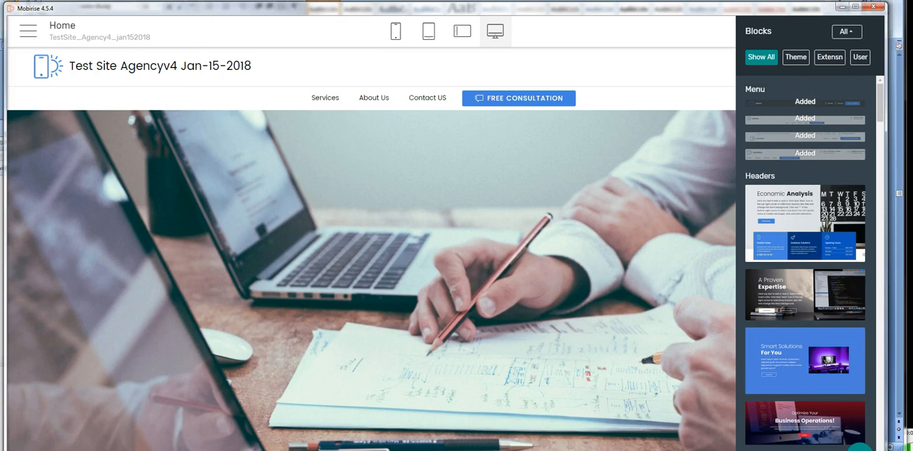
key("alt+Tab")
left_click_drag(157, 128, 367, 95)
double_click(312, 160)
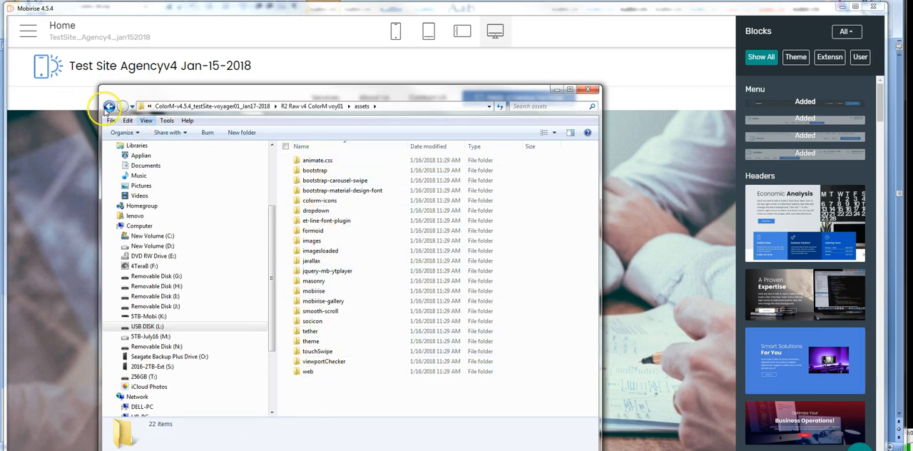
left_click(108, 107)
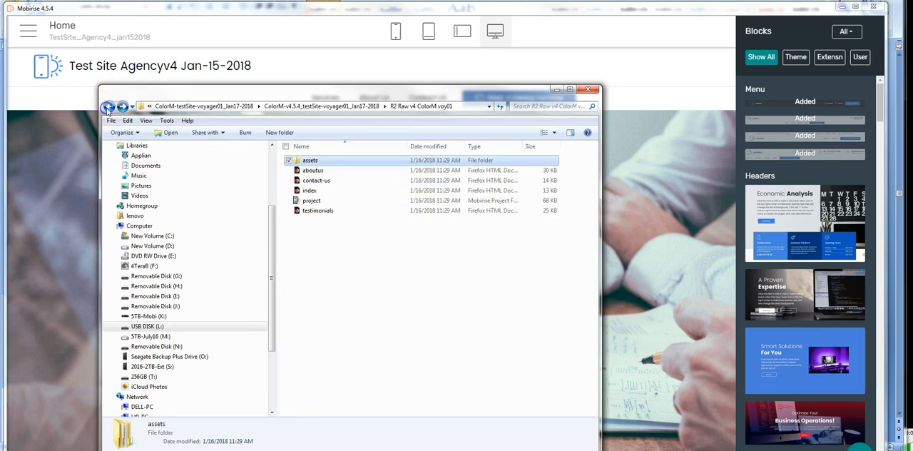
Step: Check the size and file count of the raw site's assets folder in its properties, and close them unchanged
left_click(310, 161)
right_click(311, 161)
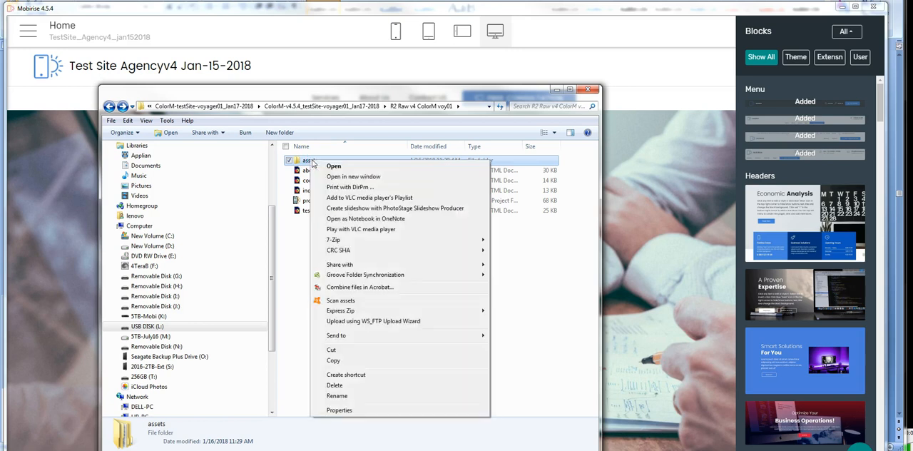
left_click(340, 411)
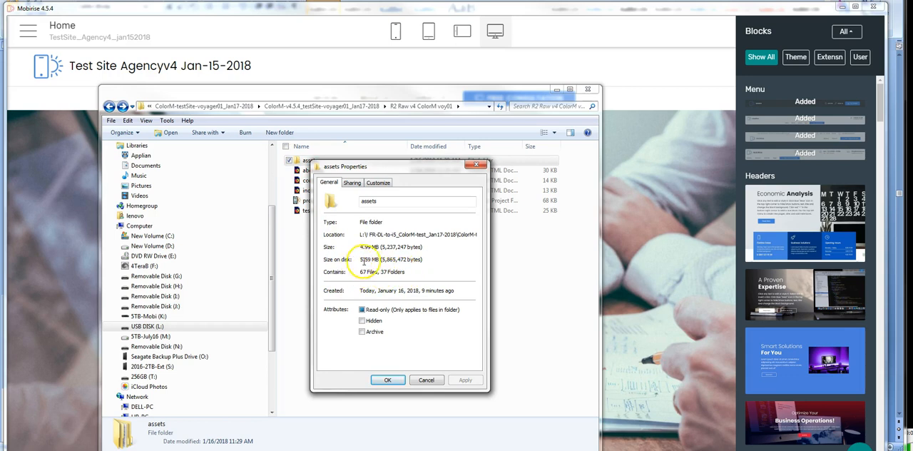
left_click(426, 380)
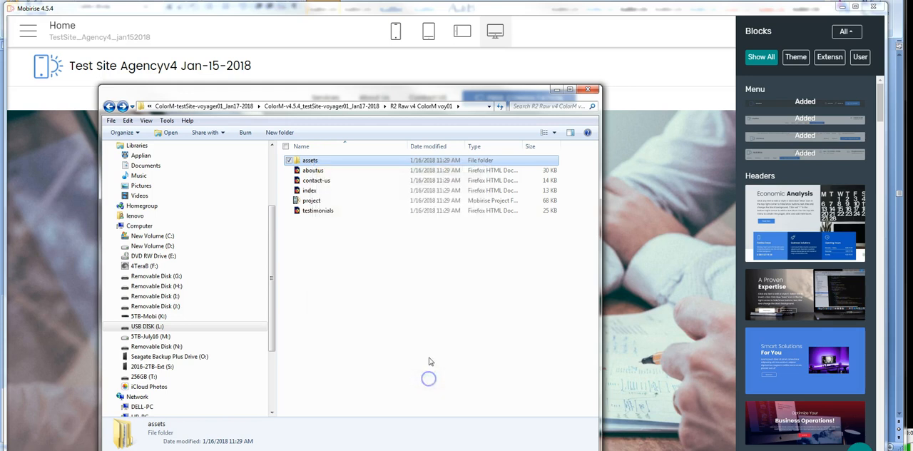
Step: Inspect the js and css subfolders of the bootstrap folder in the raw site's assets, and return to assets
double_click(314, 161)
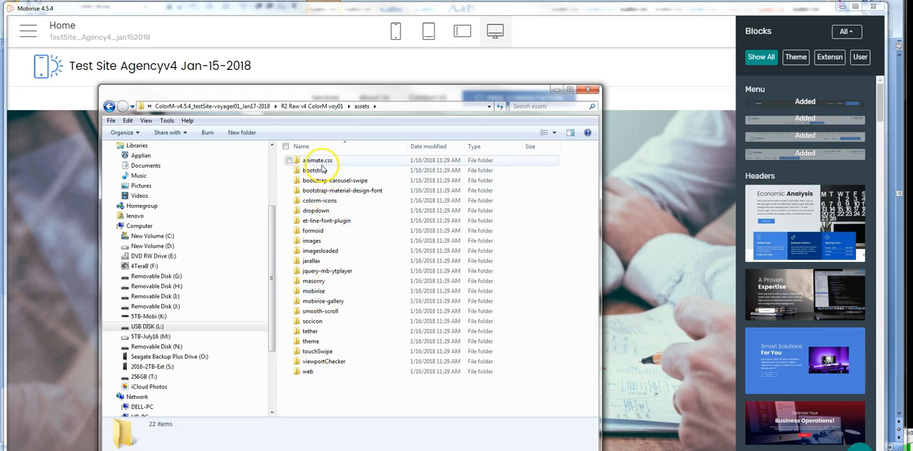
double_click(316, 171)
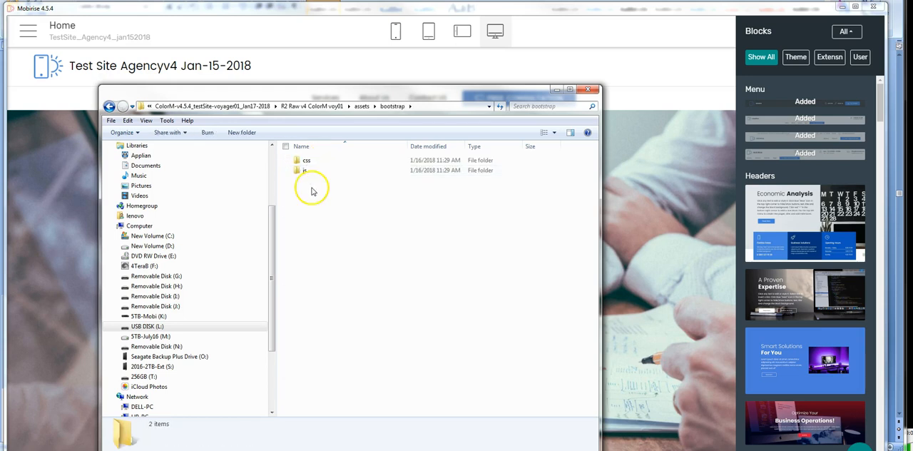
double_click(304, 172)
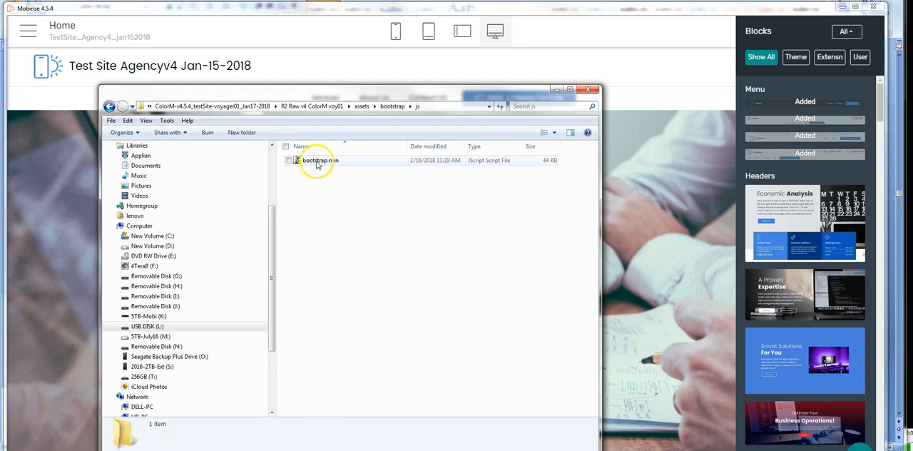
left_click(111, 106)
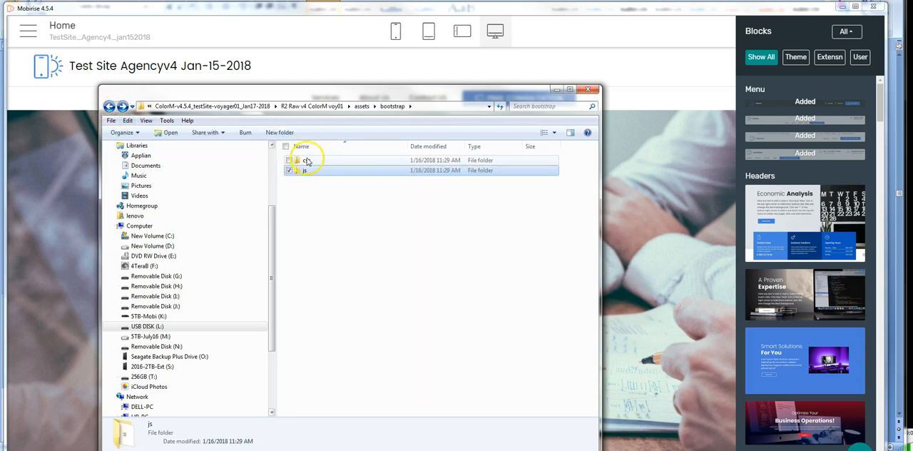
double_click(306, 160)
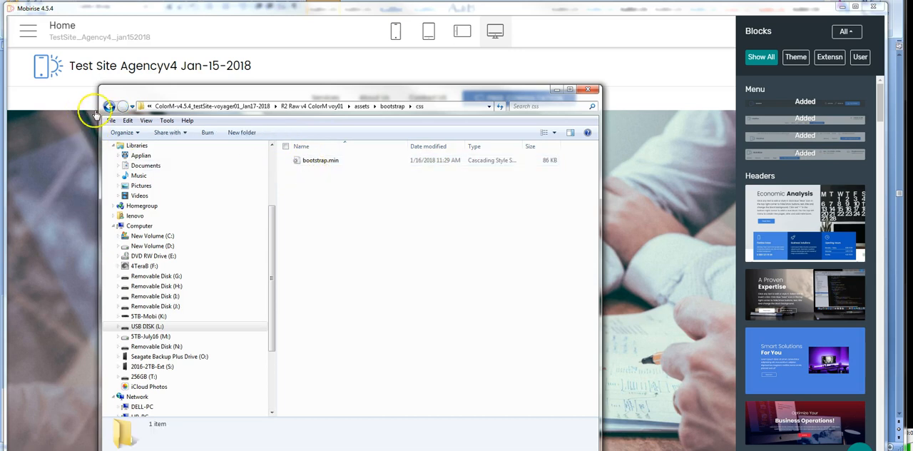
left_click(109, 105)
left_click(109, 105)
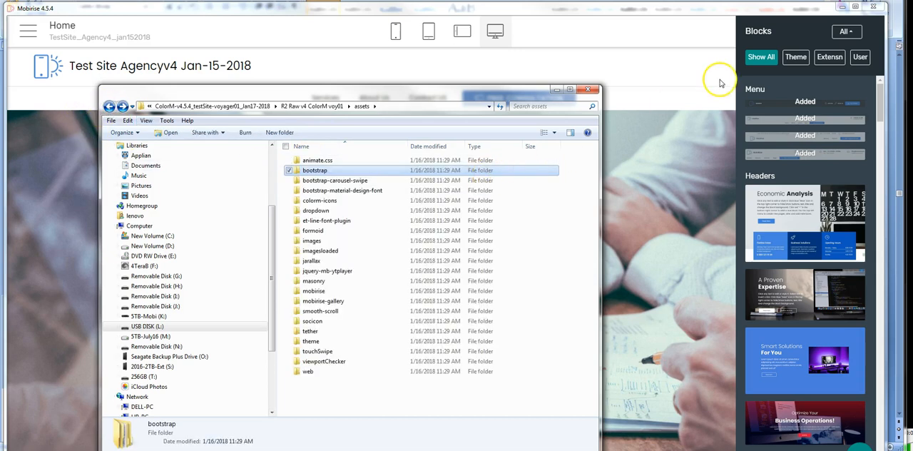
Step: Close the assets folder window and switch to the Word notes to review the Episode #6 question and the site preparation list
left_click(588, 89)
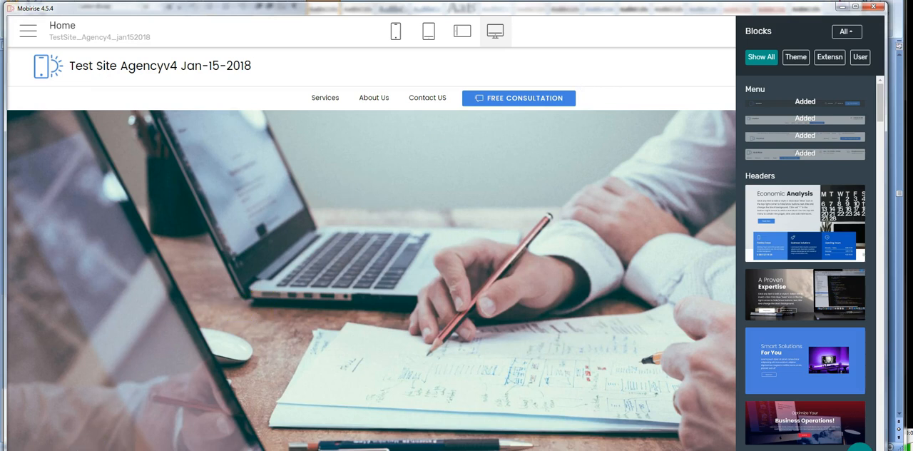
key("alt+Tab")
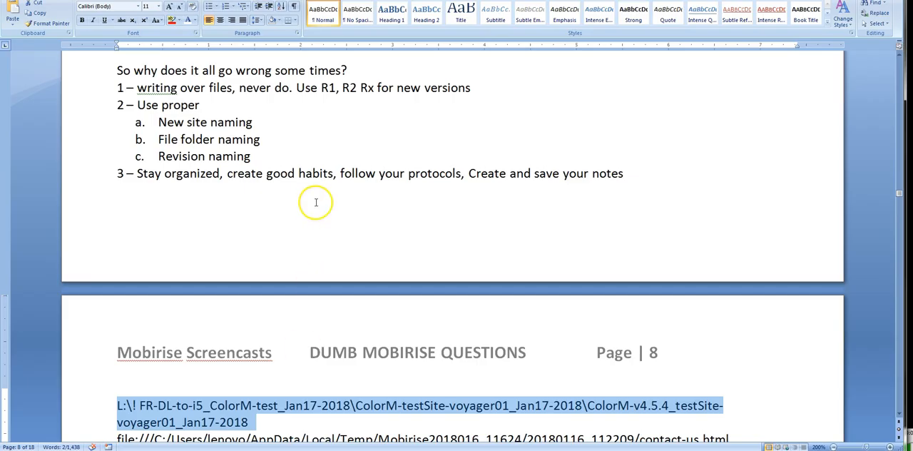
scroll(359, 194, "up", 4)
scroll(369, 207, "up", 5)
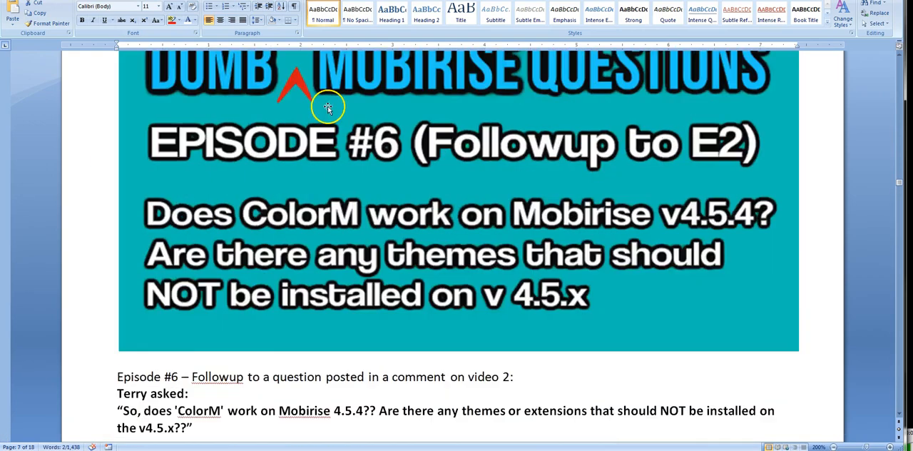
scroll(352, 170, "down", 2)
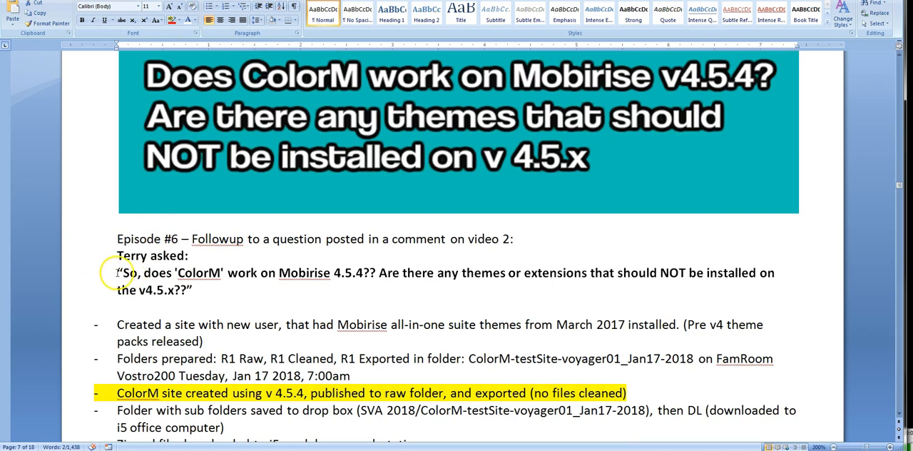
scroll(207, 322, "down", 1)
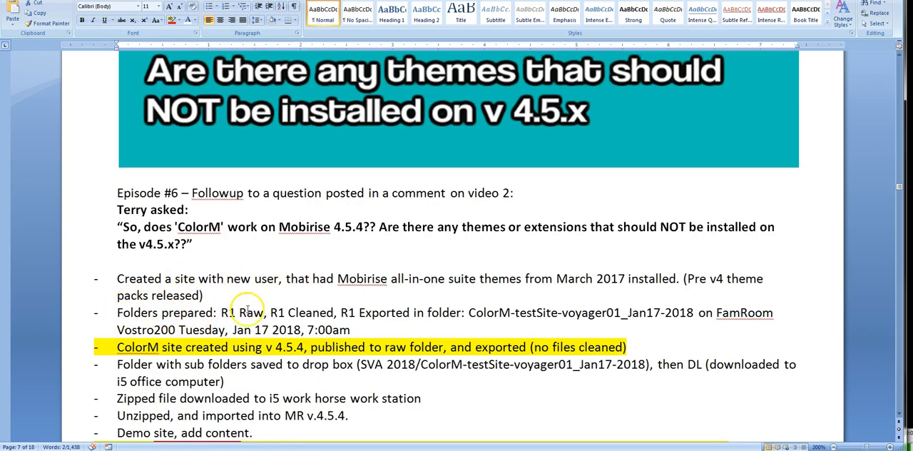
scroll(199, 340, "down", 1)
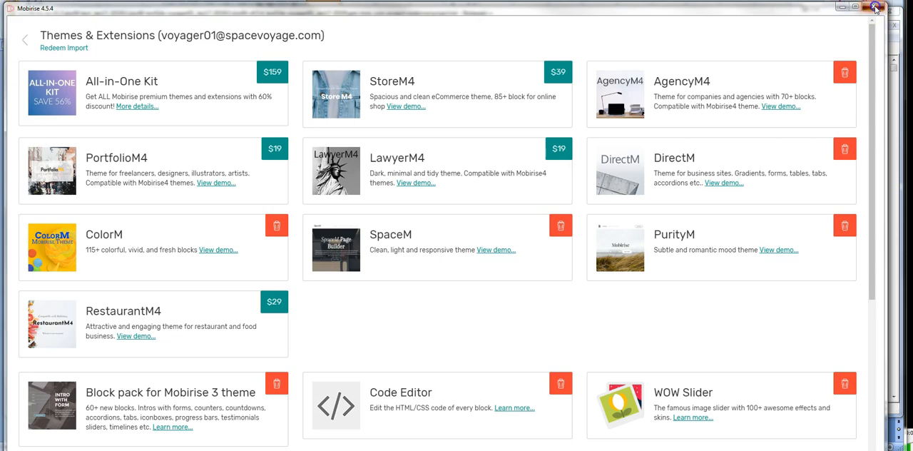
Step: Close the Mobirise window and review the Word notes on the R2 folder protocol and why things sometimes go wrong
left_click(875, 7)
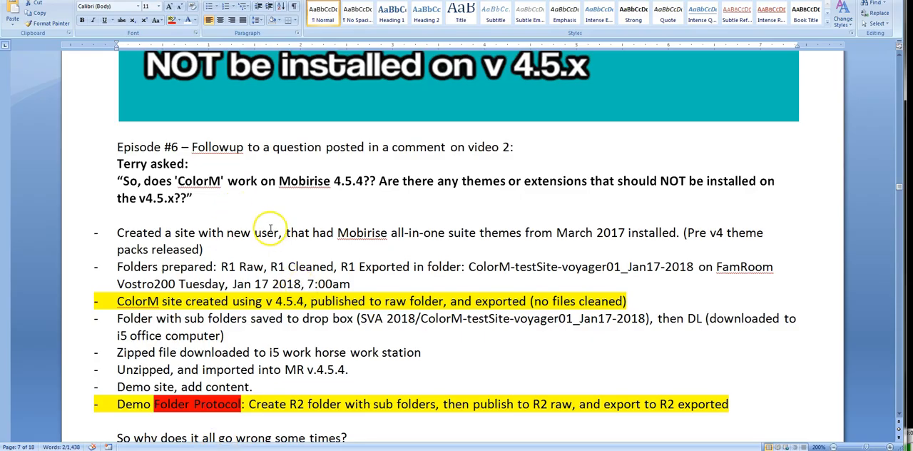
scroll(273, 273, "down", 1)
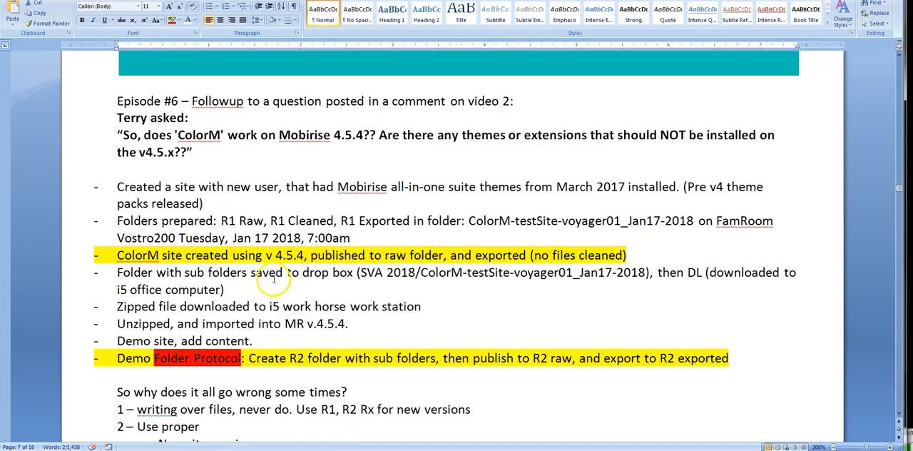
scroll(273, 272, "down", 2)
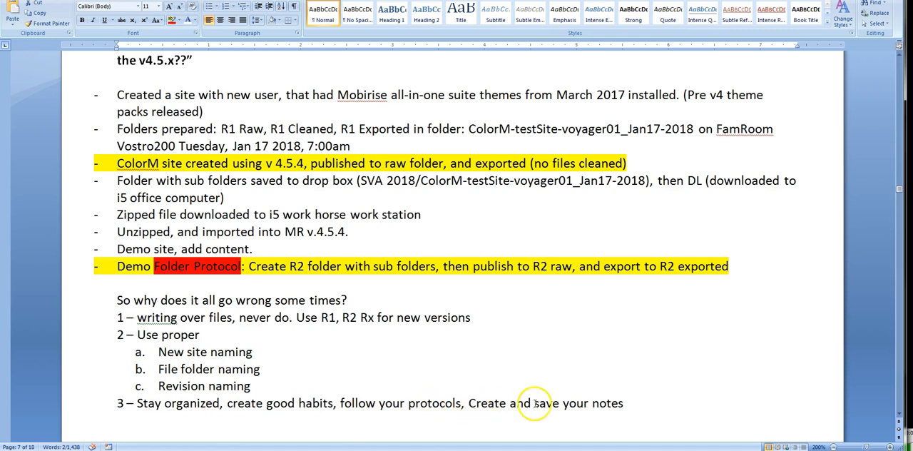
scroll(289, 332, "up", 10)
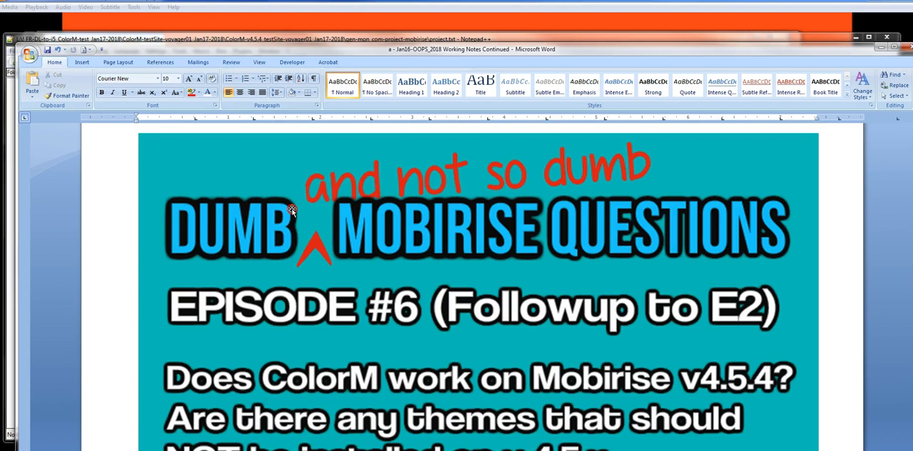